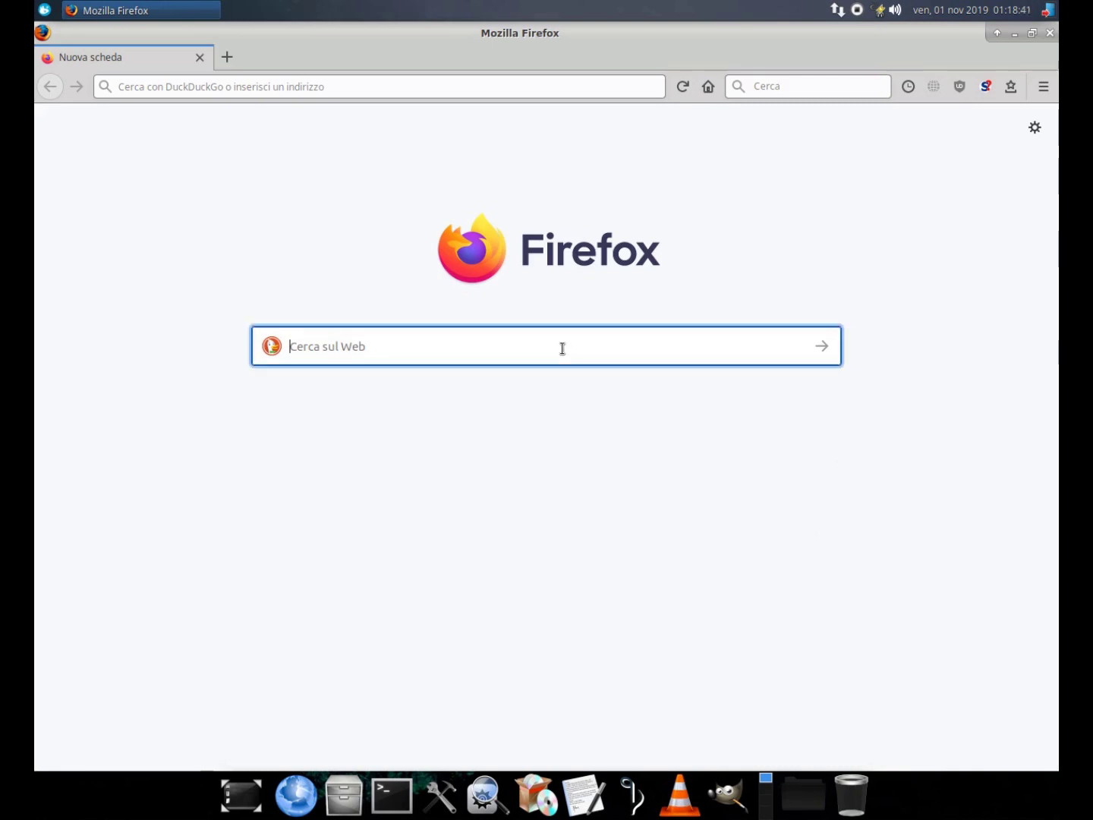
type("bananahackers")
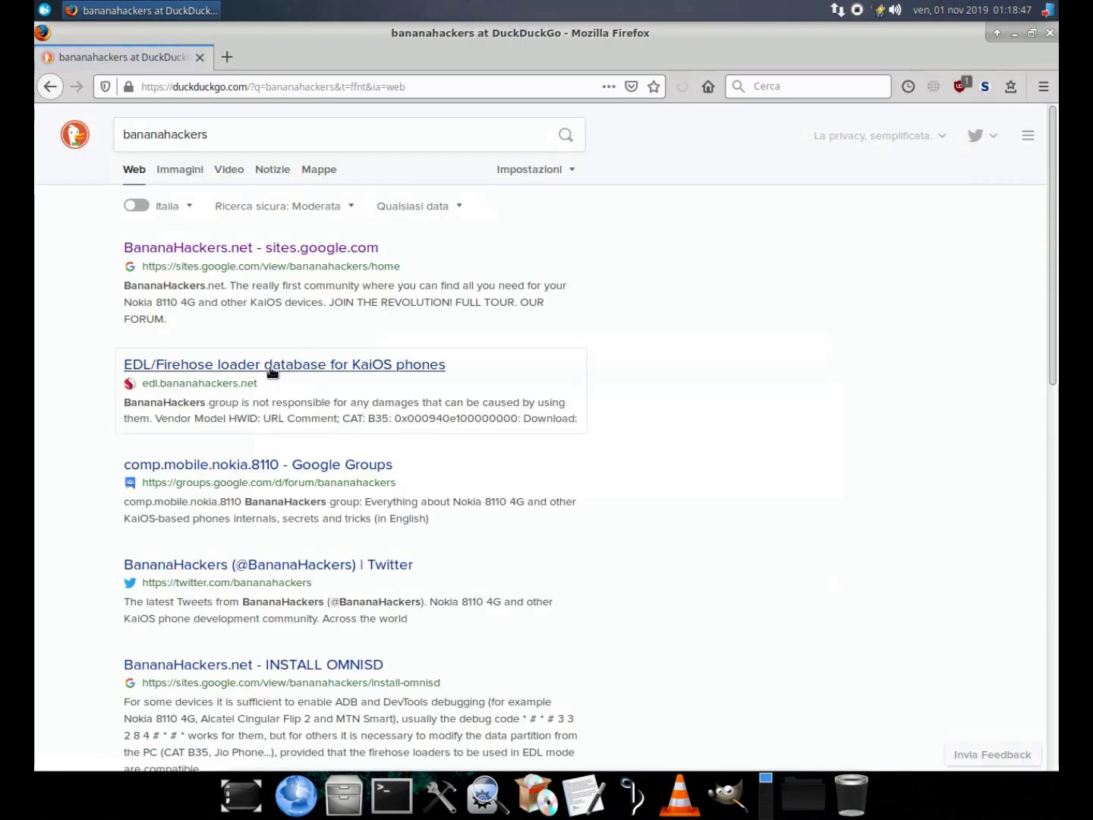
Step: Search DuckDuckGo for bananahackers and go from BananaHackers.net to its ROOT page
left_click(277, 258)
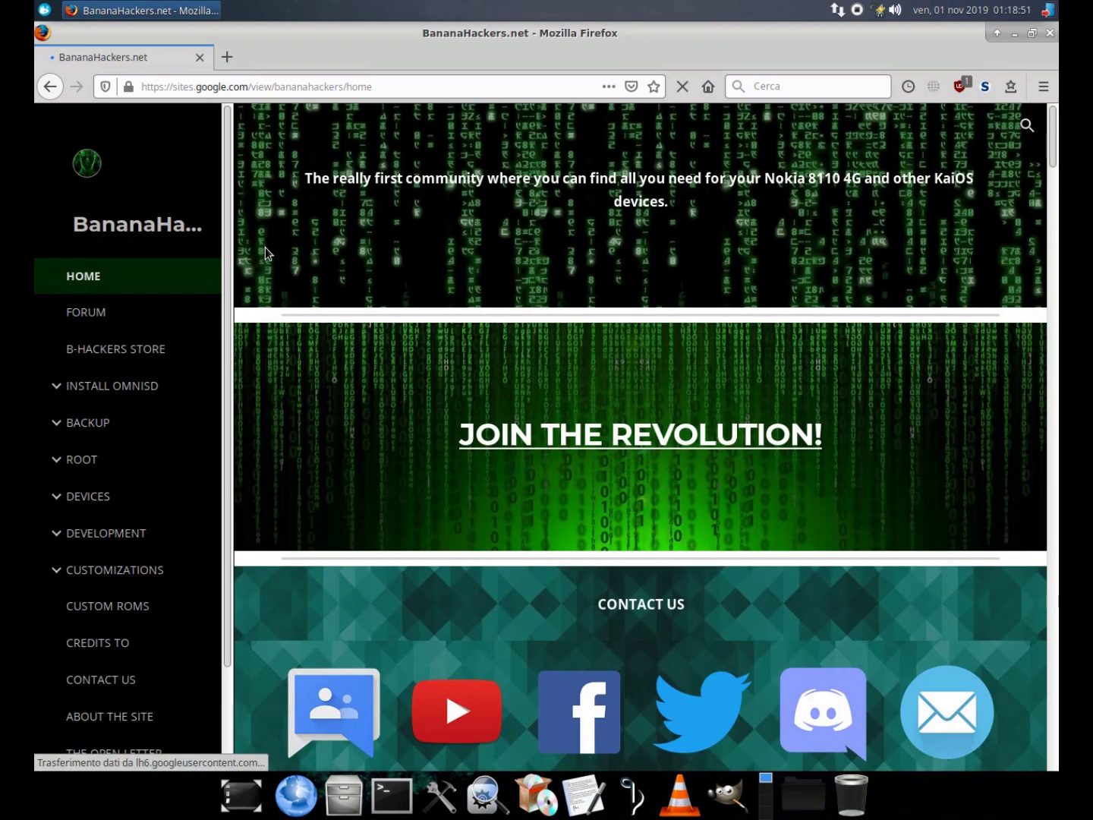
scroll(635, 337, "down", 5)
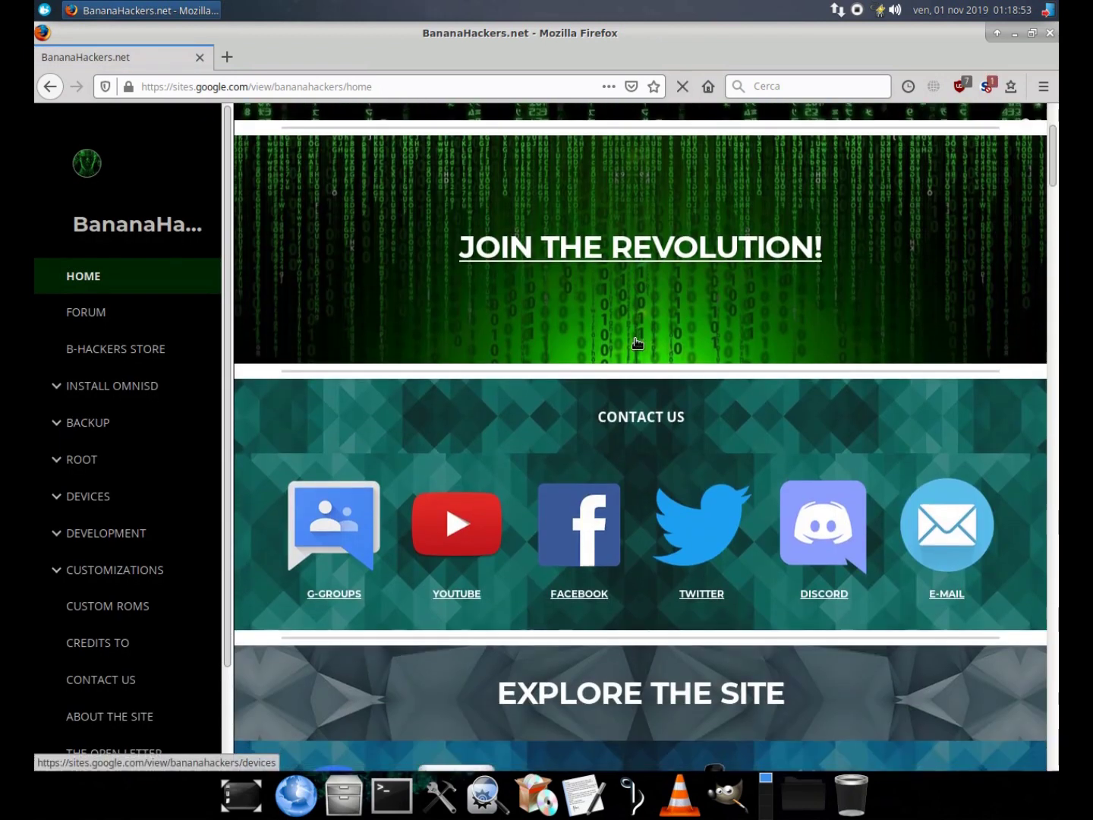
scroll(635, 345, "down", 1)
scroll(635, 344, "down", 1)
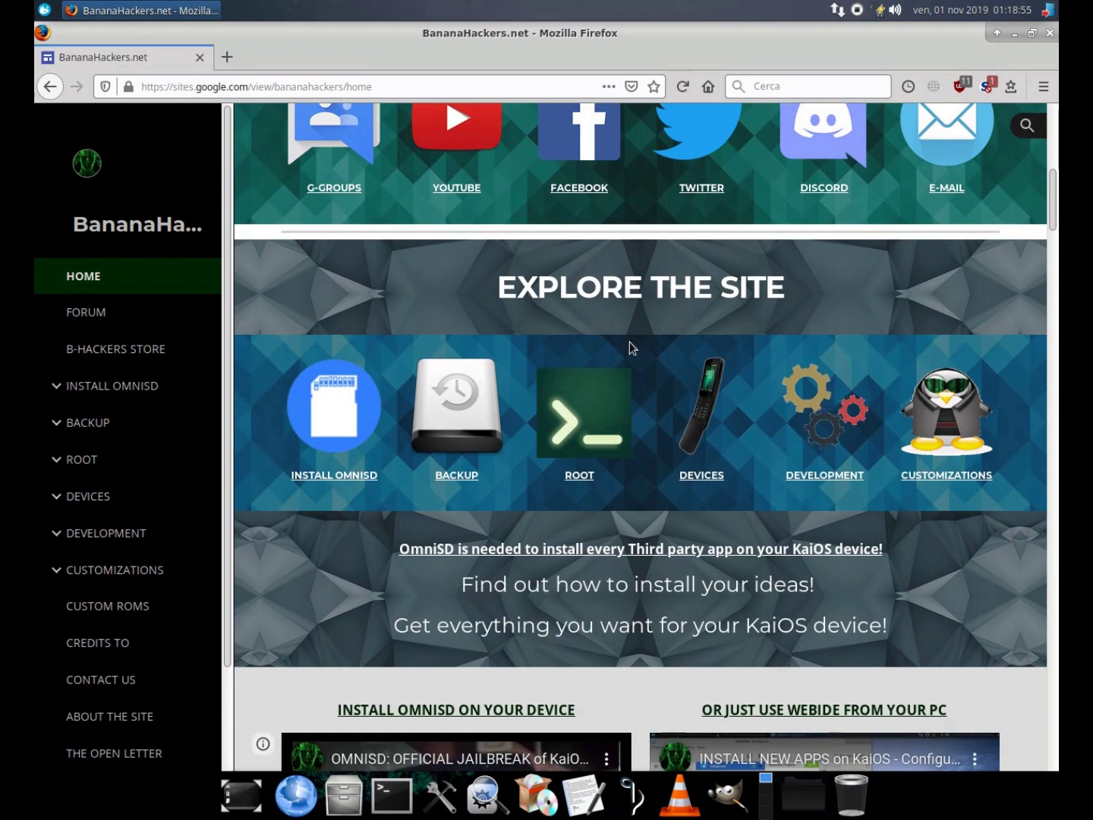
left_click(585, 419)
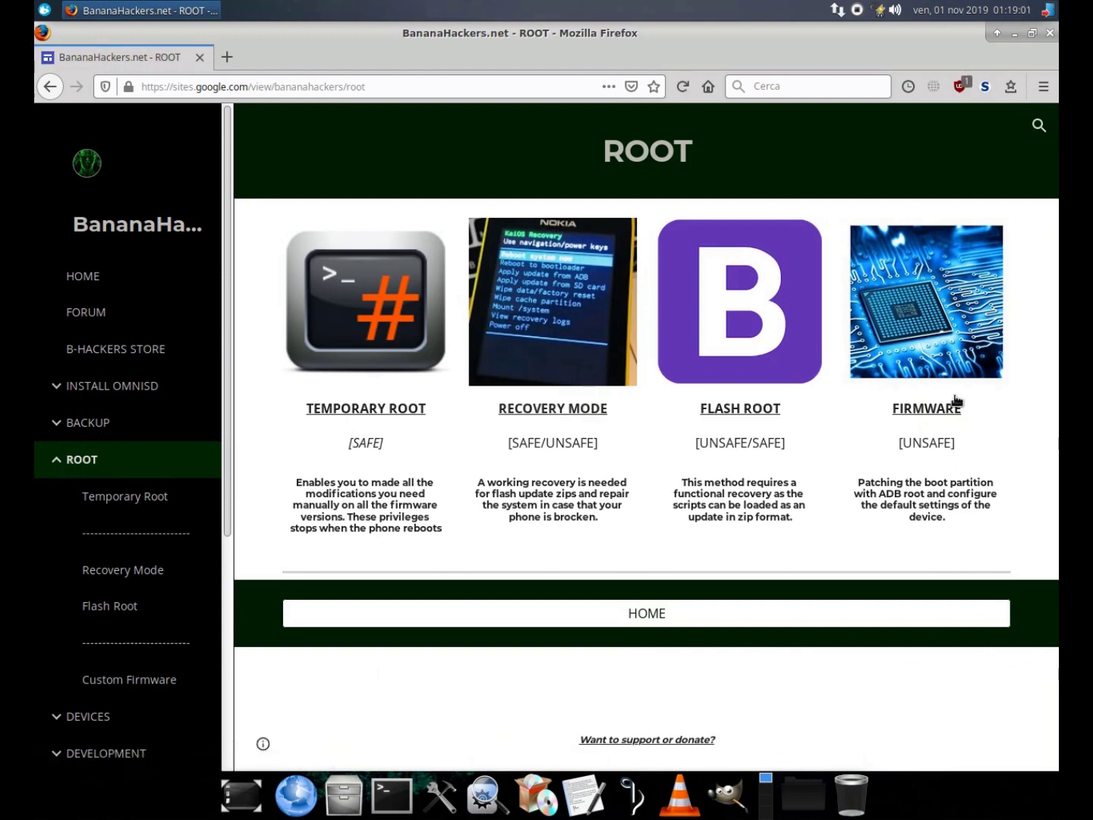
Step: Open the Custom Firmware guide and read its introduction on ADB ROOT for KaiOS and Android
left_click(912, 311)
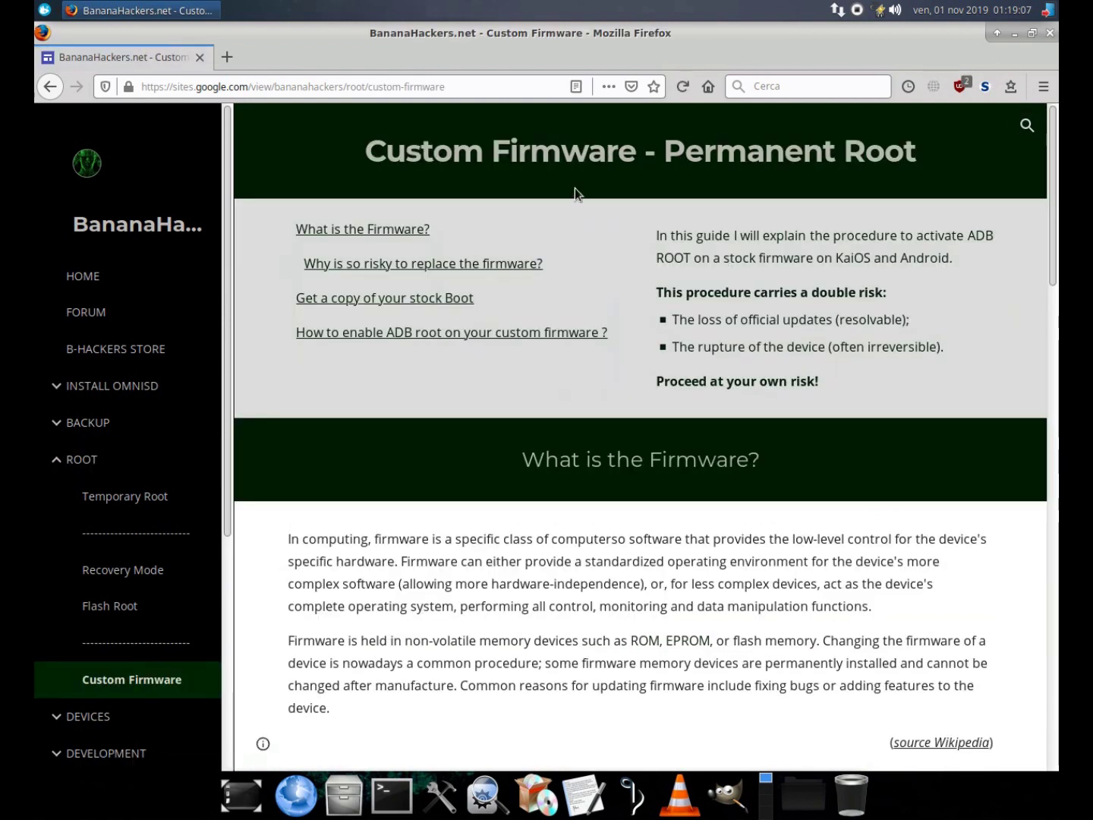
left_click_drag(369, 151, 846, 152)
left_click(930, 151)
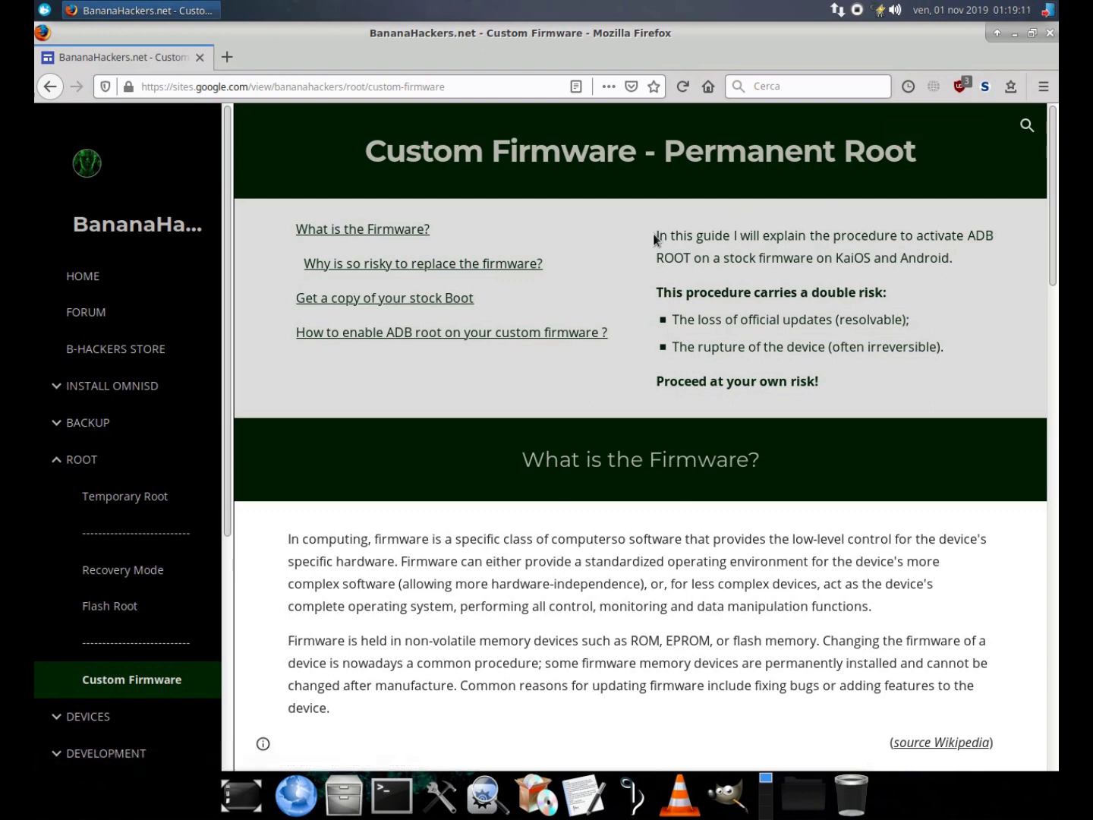
left_click_drag(662, 236, 976, 238)
left_click_drag(968, 236, 694, 255)
left_click(1001, 273)
left_click_drag(838, 257, 948, 258)
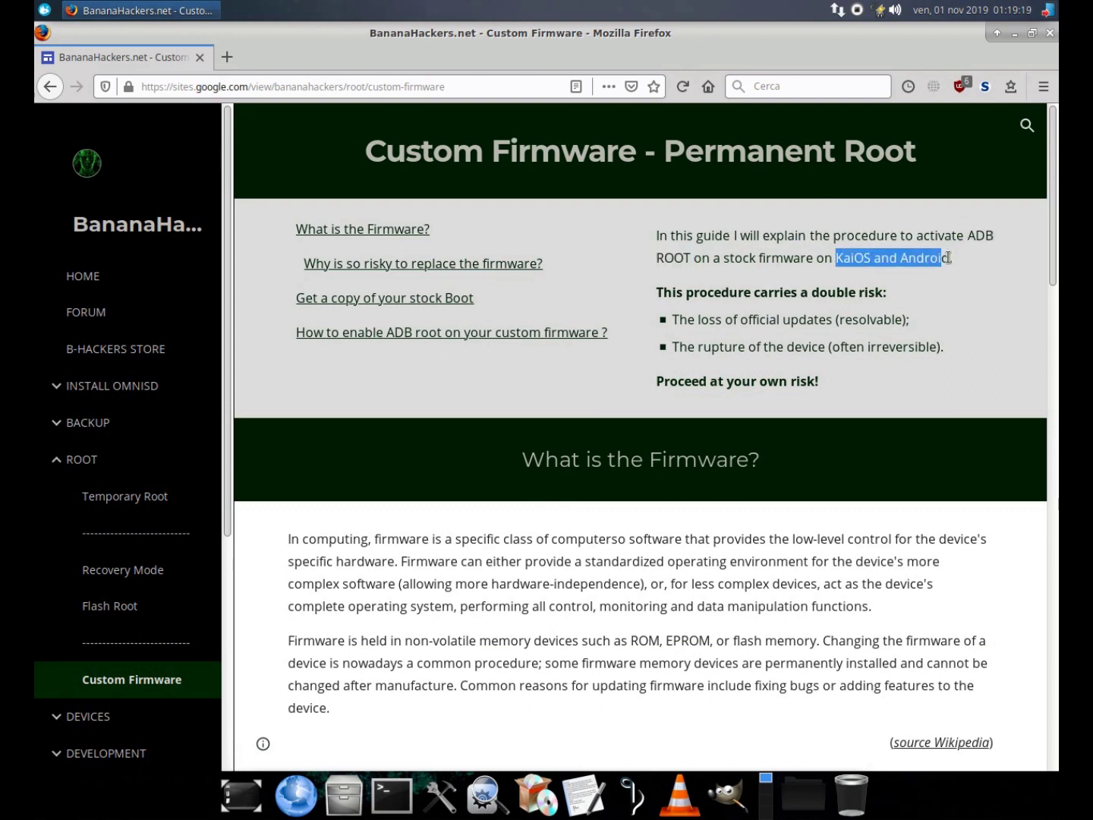
left_click(842, 269)
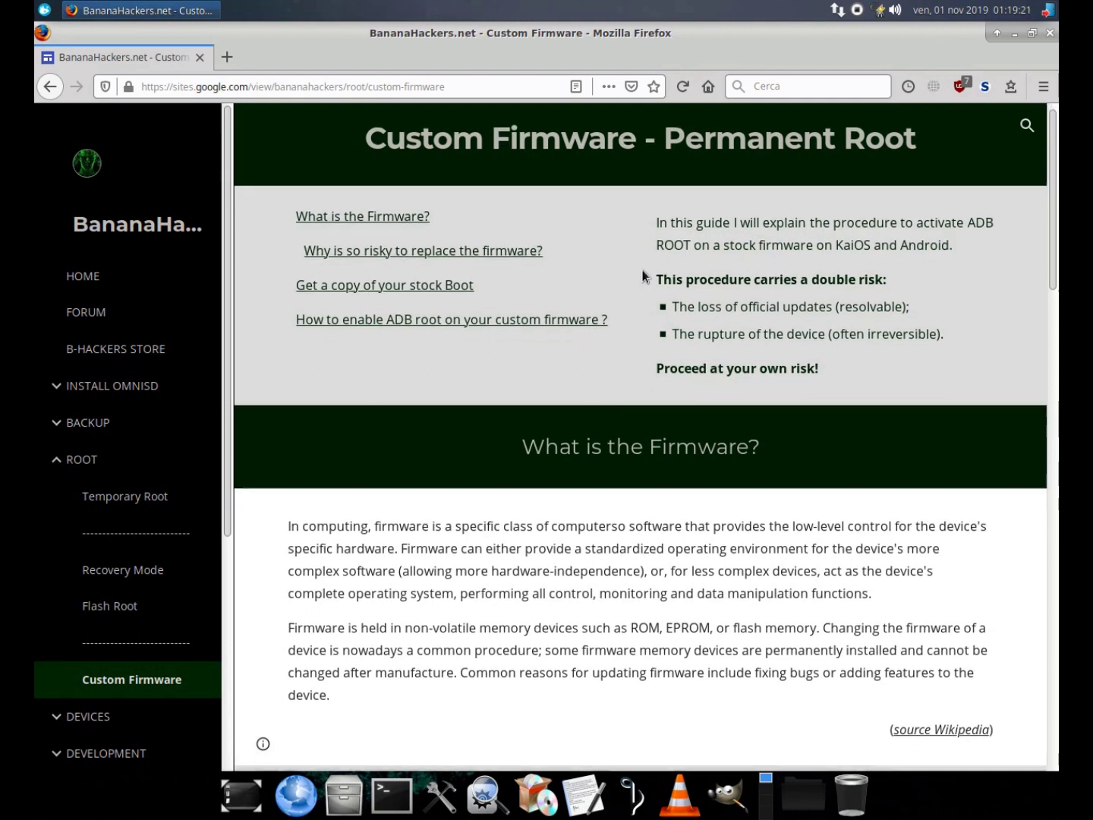
scroll(647, 276, "down", 2)
scroll(642, 274, "down", 2)
scroll(640, 261, "down", 3)
scroll(641, 267, "down", 3)
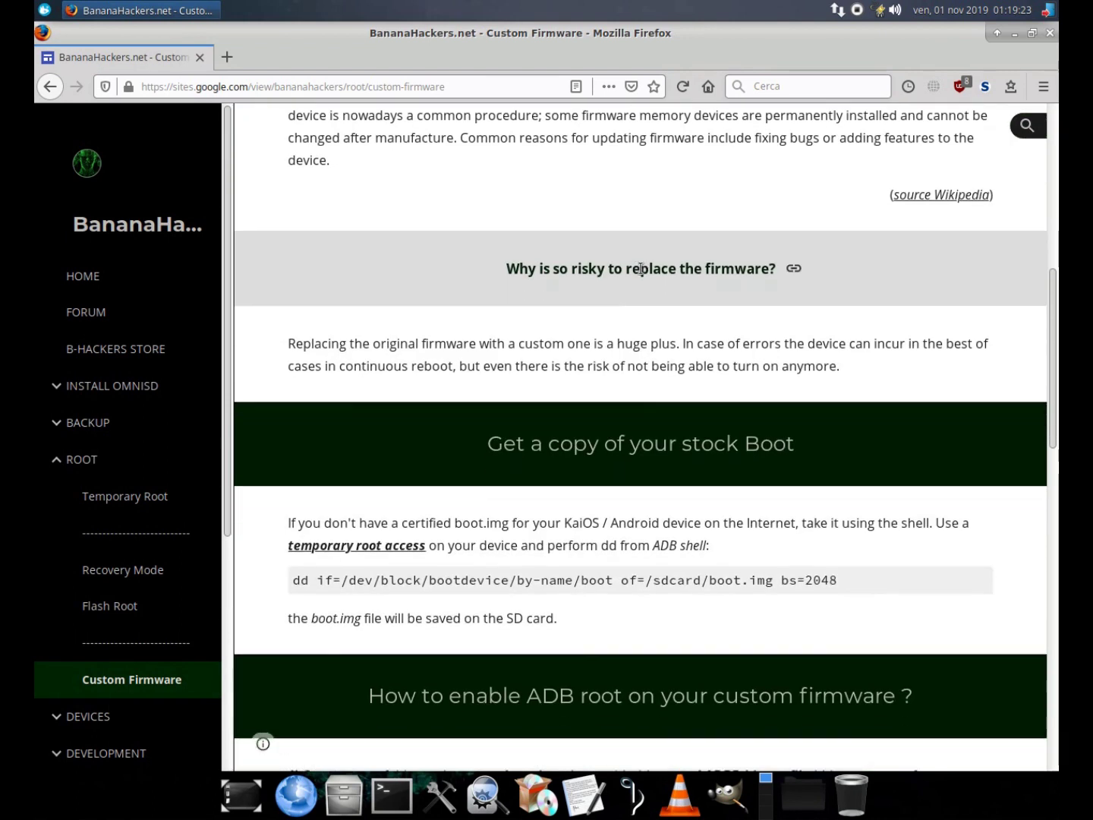
scroll(642, 268, "down", 1)
scroll(563, 265, "down", 2)
Step: Read the 'Get a copy of your stock Boot' section on the certified boot.img
left_click_drag(492, 262, 795, 263)
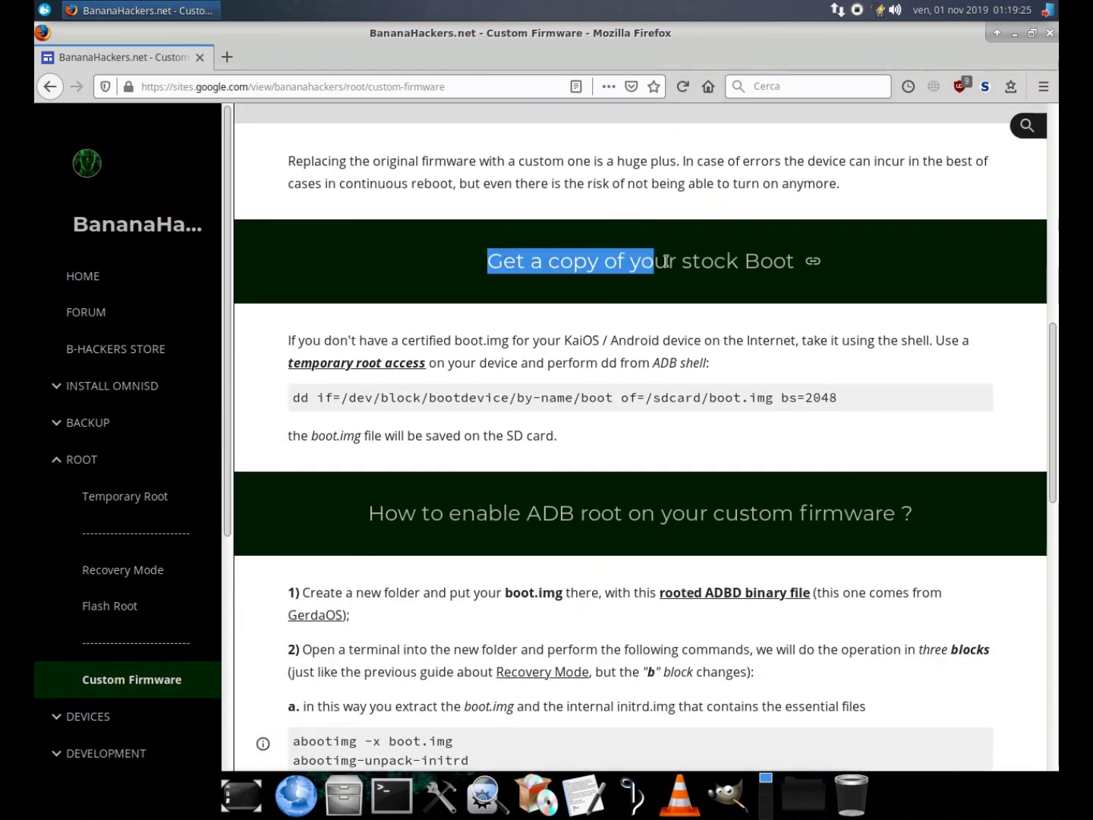
left_click(780, 262)
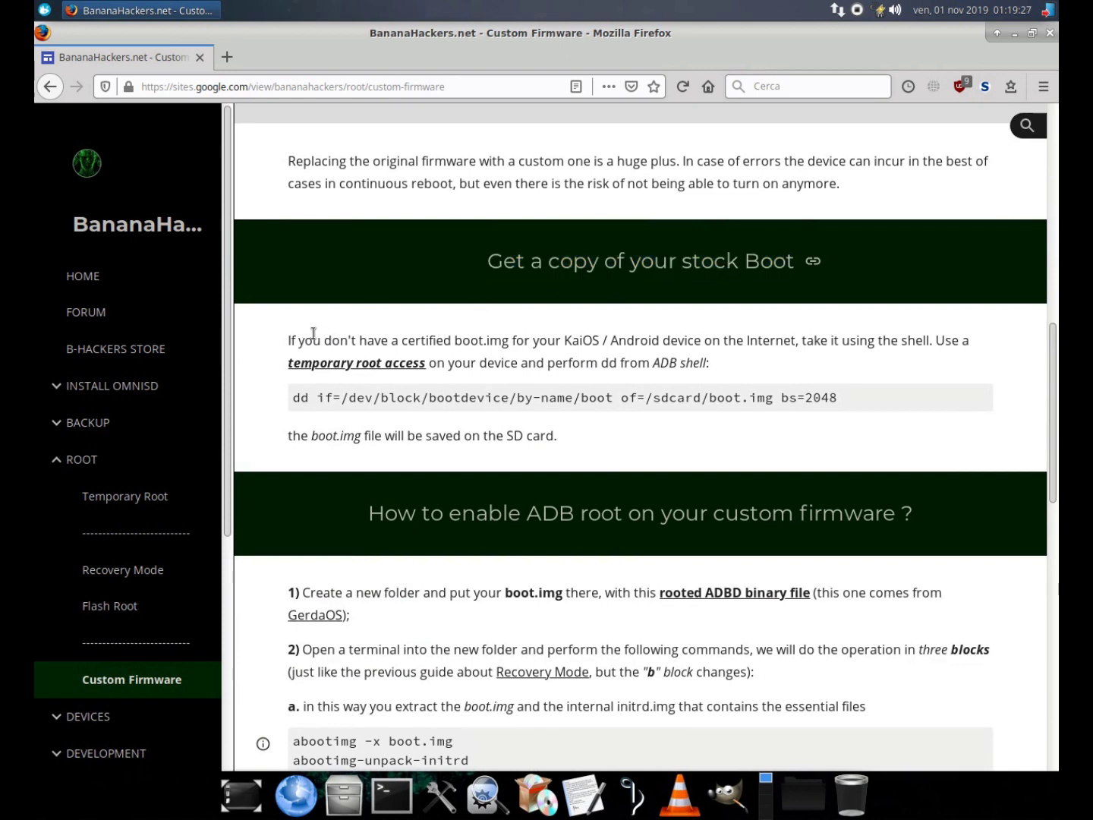
left_click_drag(290, 340, 796, 341)
double_click(783, 341)
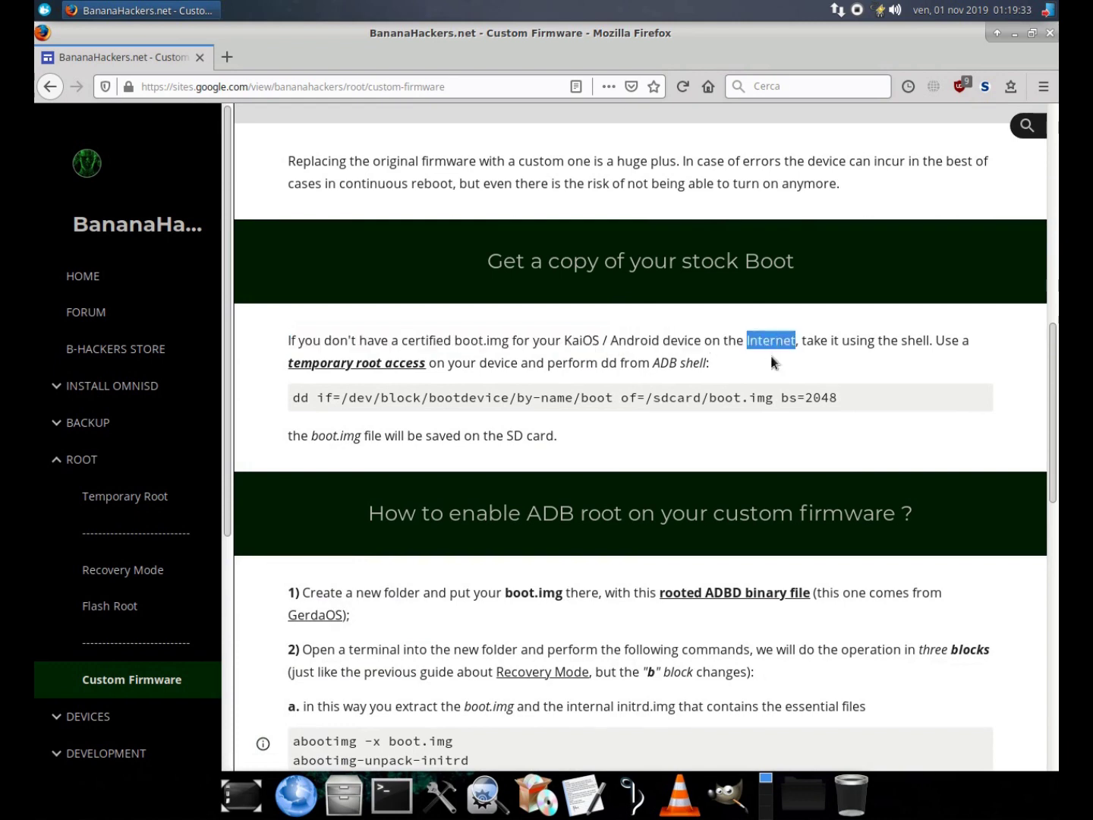
Step: Move the un-maximized Firefox window to the right half and open the Scaricati folder
left_click(1032, 33)
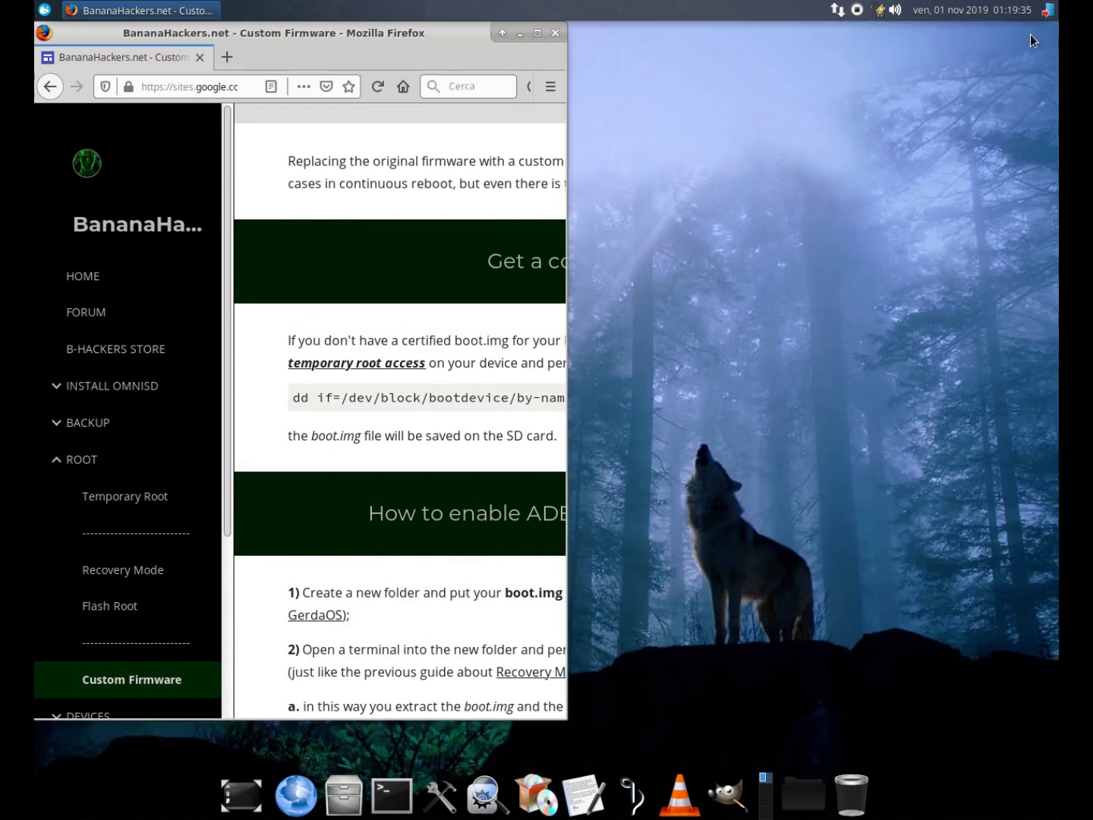
left_click_drag(354, 32, 842, 15)
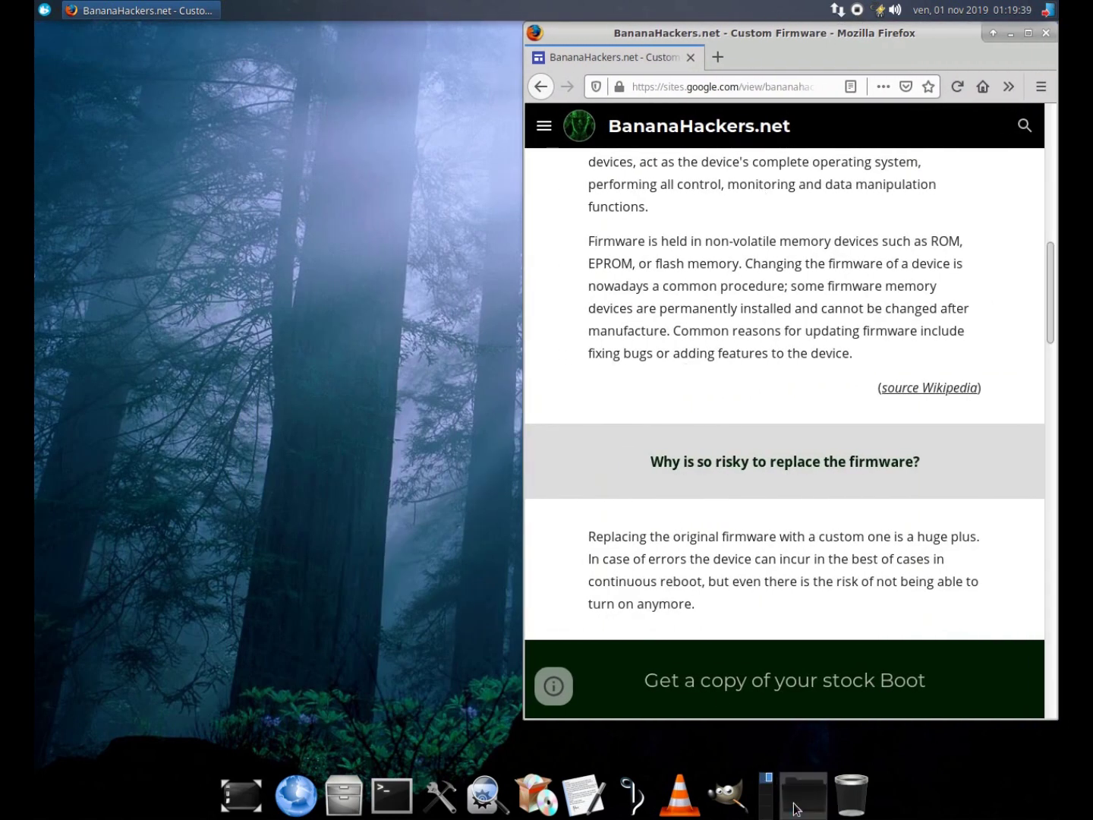
left_click(800, 802)
mouse_move(818, 685)
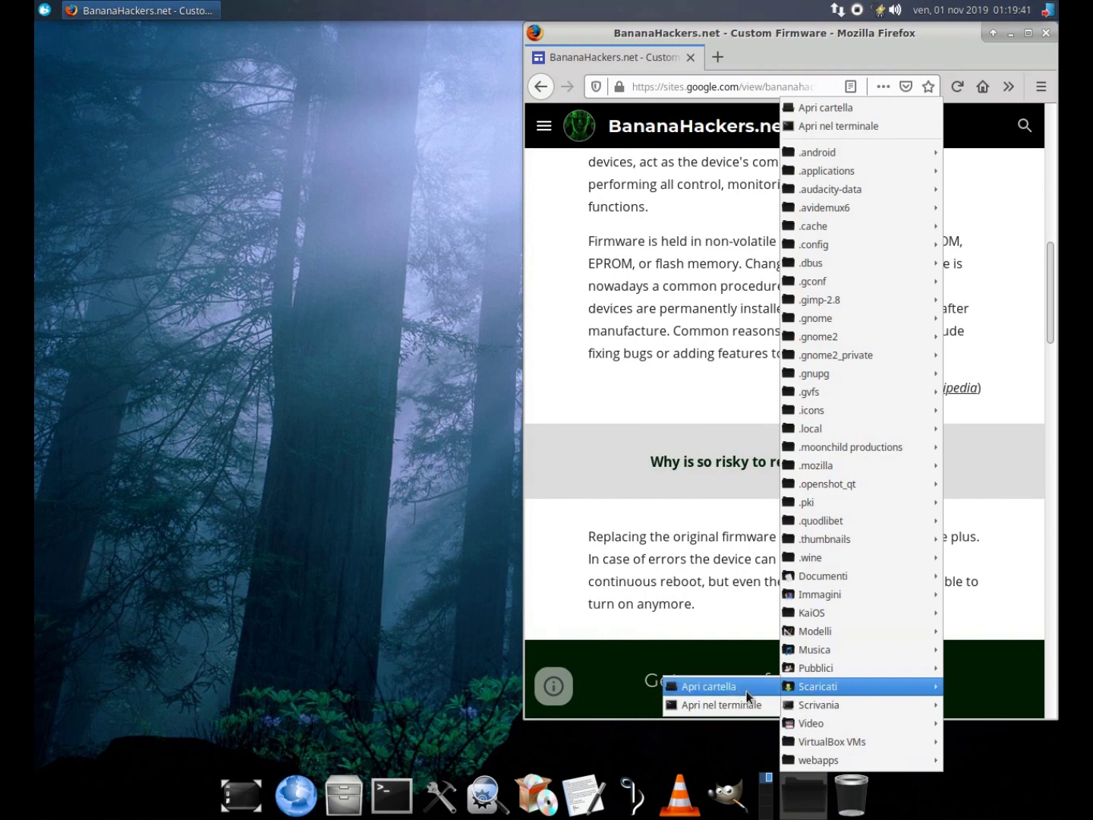
left_click(747, 691)
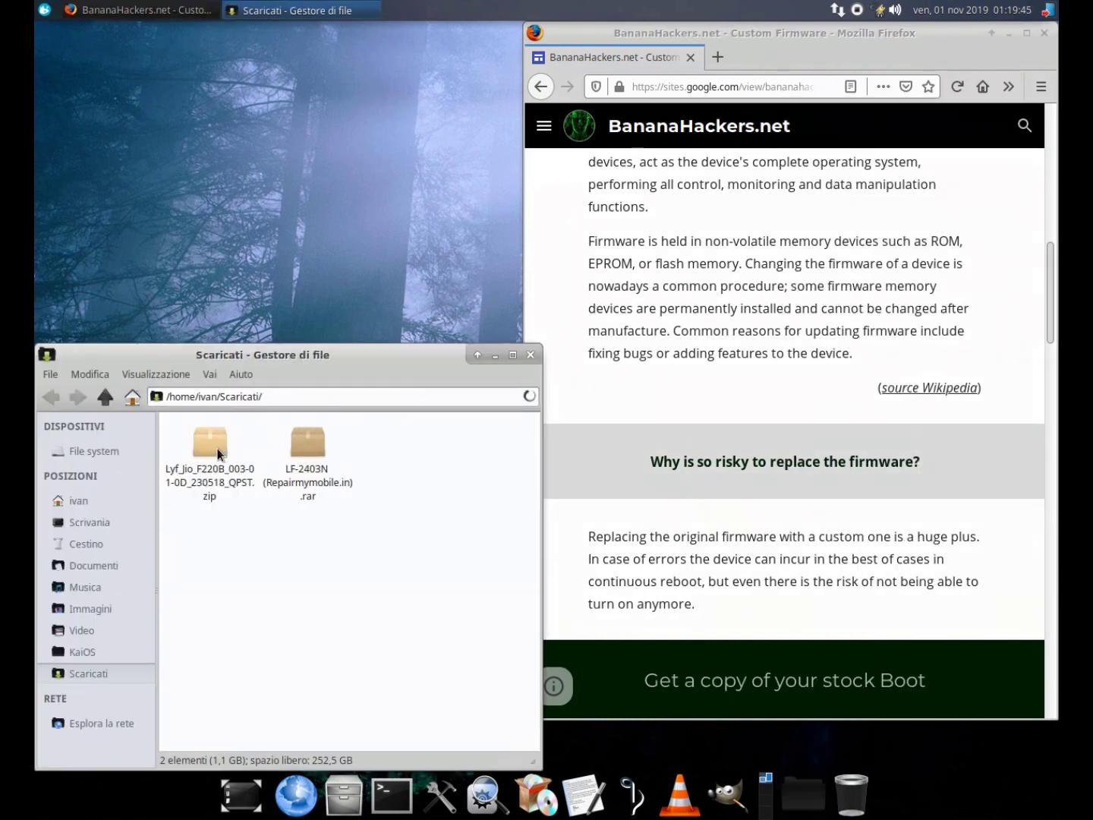
Step: Open the LF-2403N .rar archive and enter its LYF-LF2403N firmware folder
double_click(308, 465)
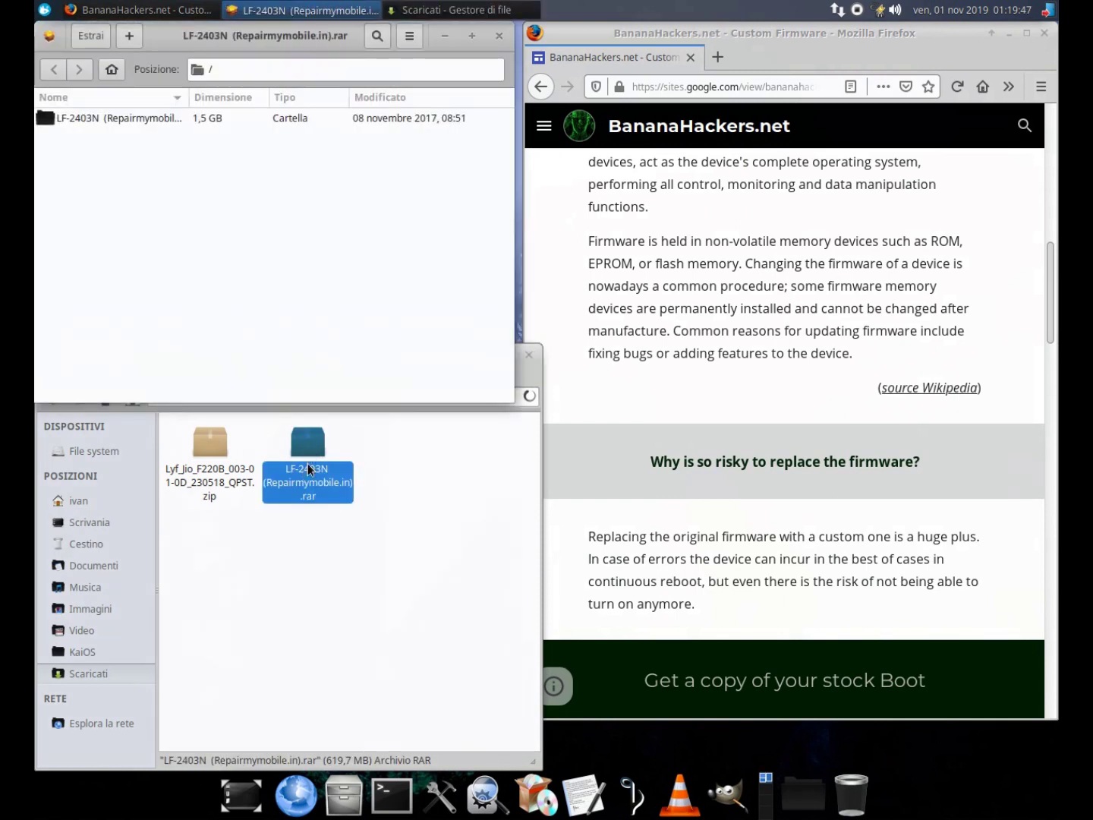
left_click(361, 516)
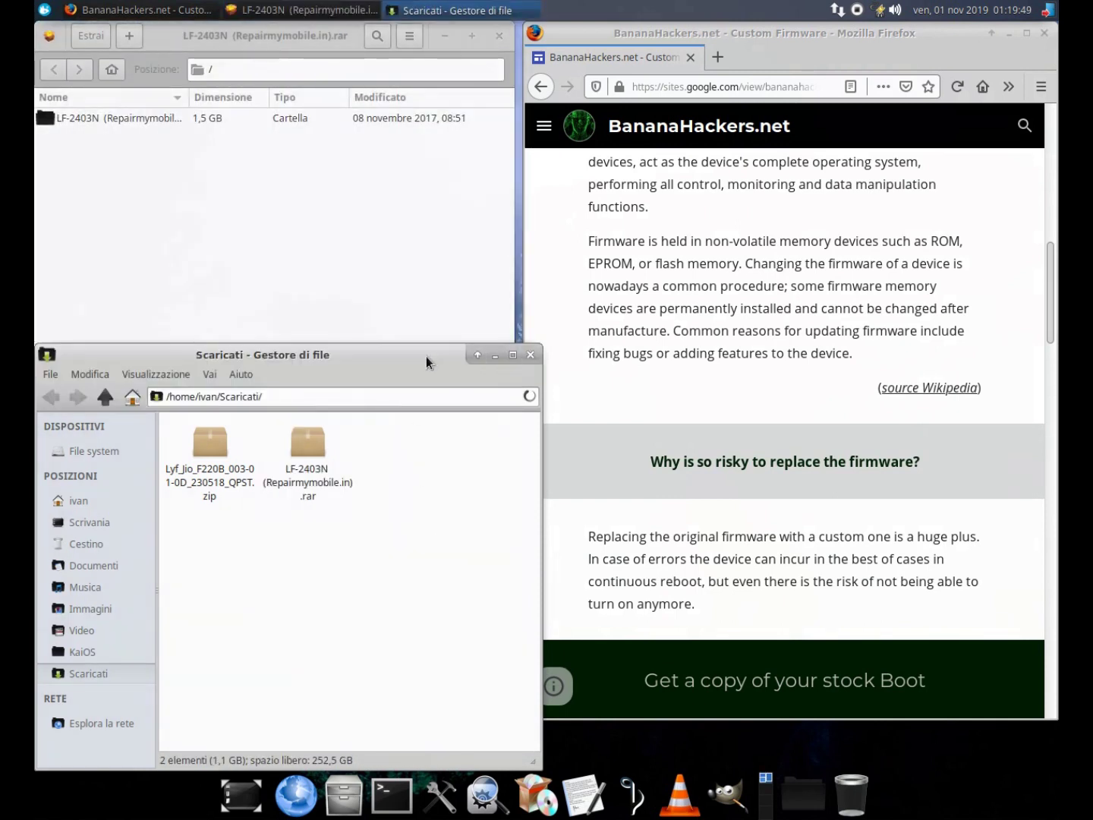
left_click_drag(427, 357, 587, 356)
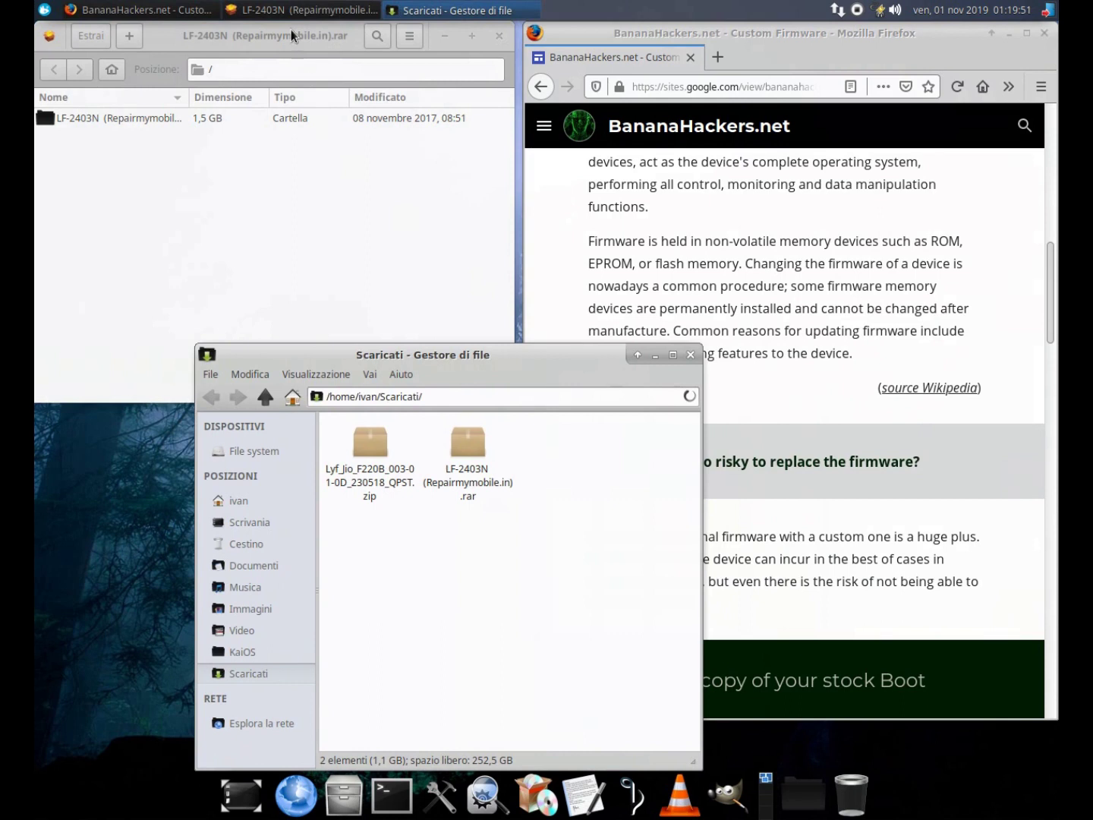
left_click_drag(290, 30, 461, 31)
left_click(284, 118)
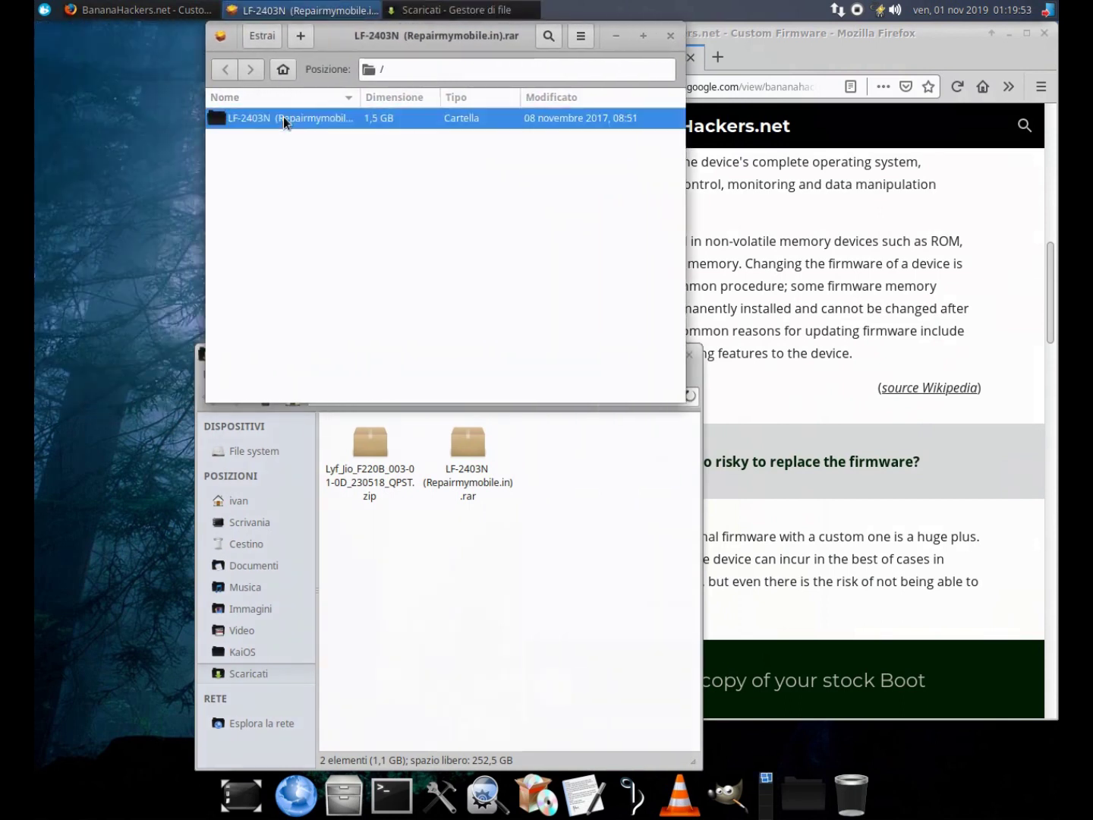
double_click(284, 117)
left_click(290, 125)
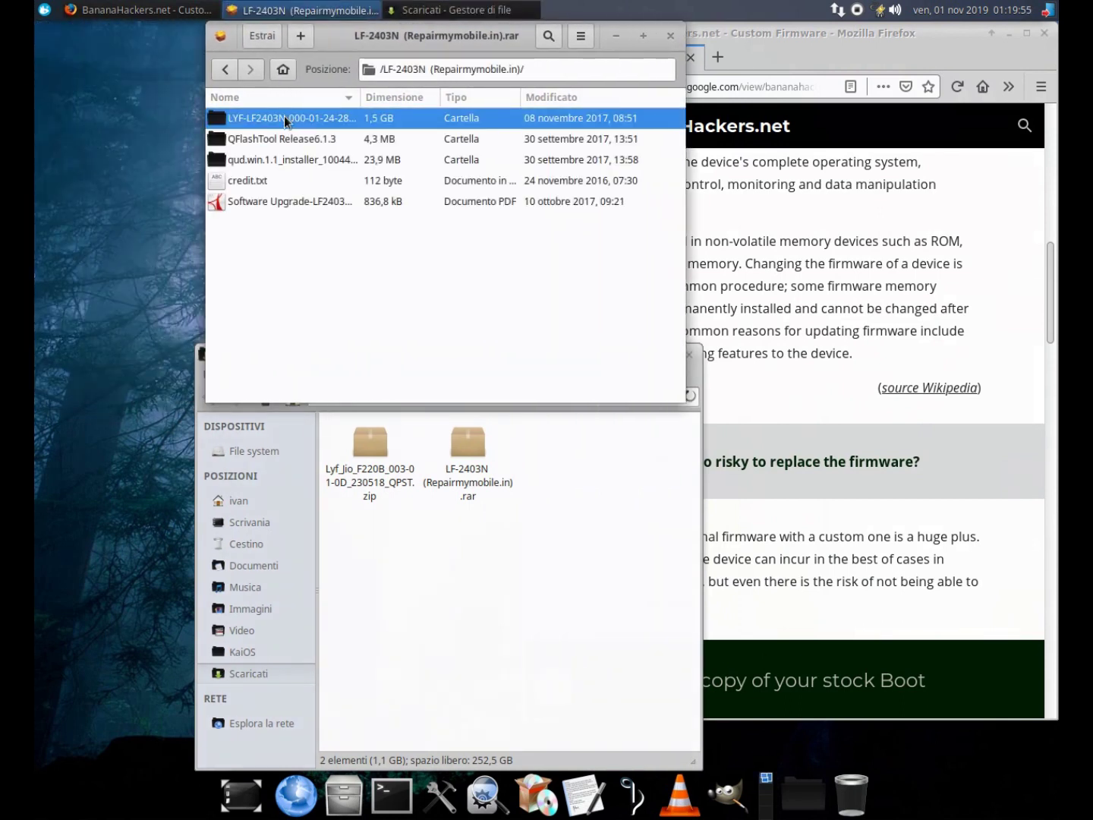
double_click(286, 122)
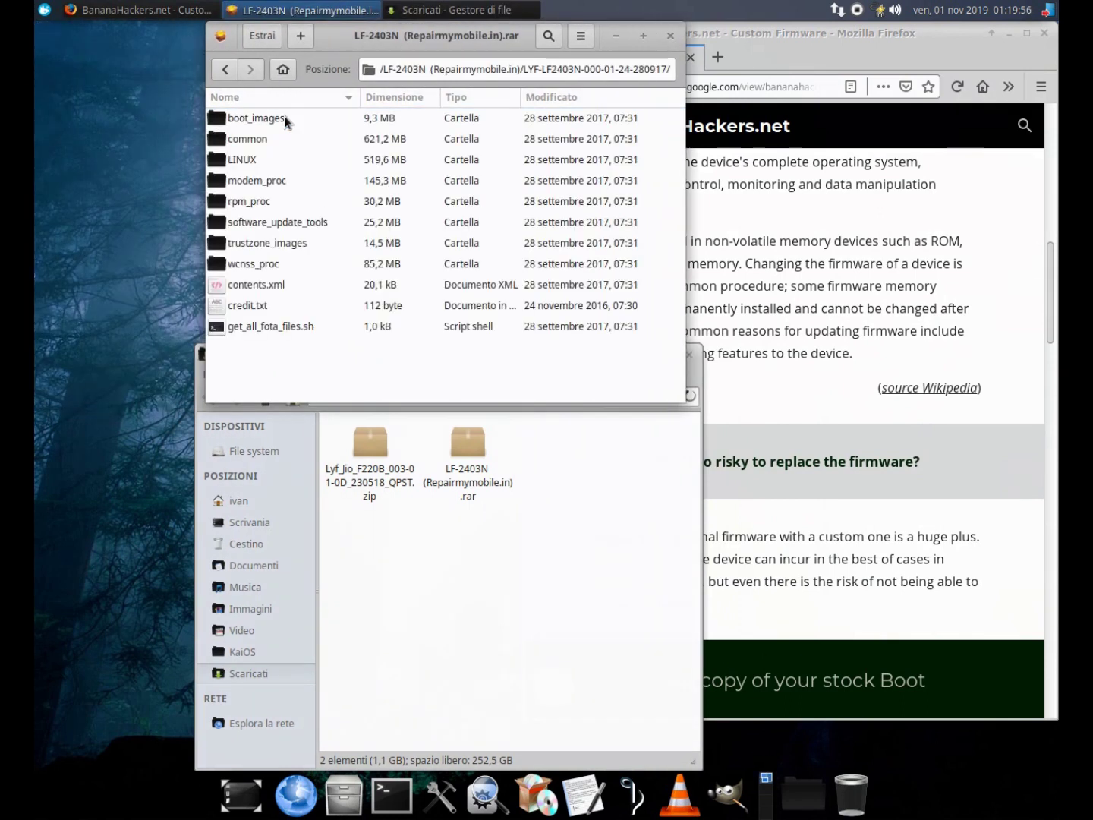
Step: Browse LINUX > out > target > product and drag boot.img onto the desktop
left_click(250, 159)
double_click(251, 159)
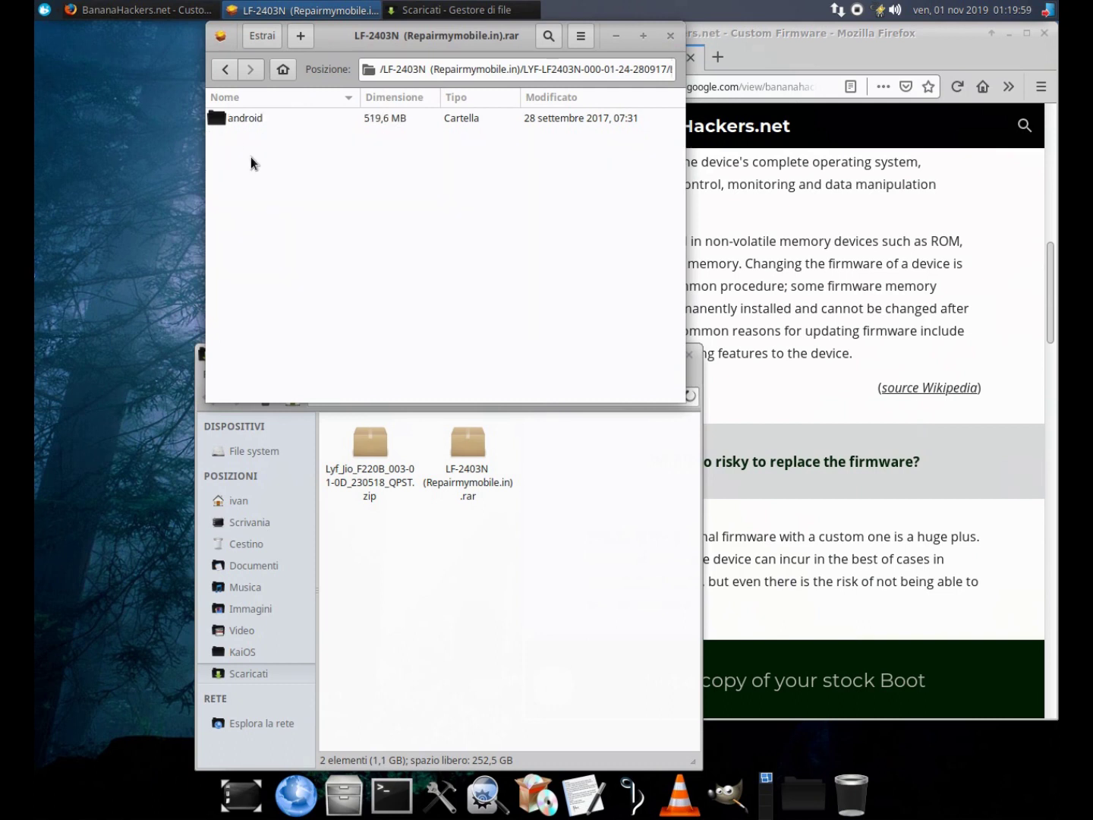
double_click(216, 118)
double_click(235, 120)
double_click(244, 123)
left_click(246, 124)
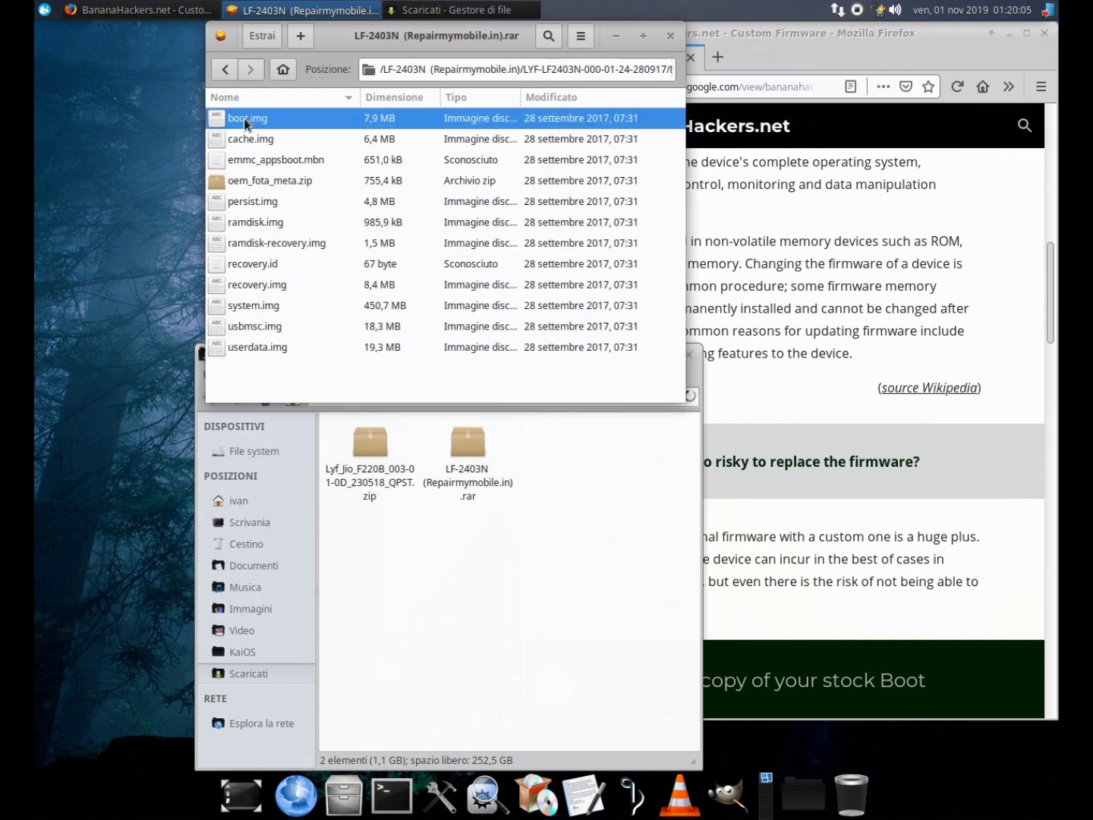
left_click_drag(259, 121, 120, 90)
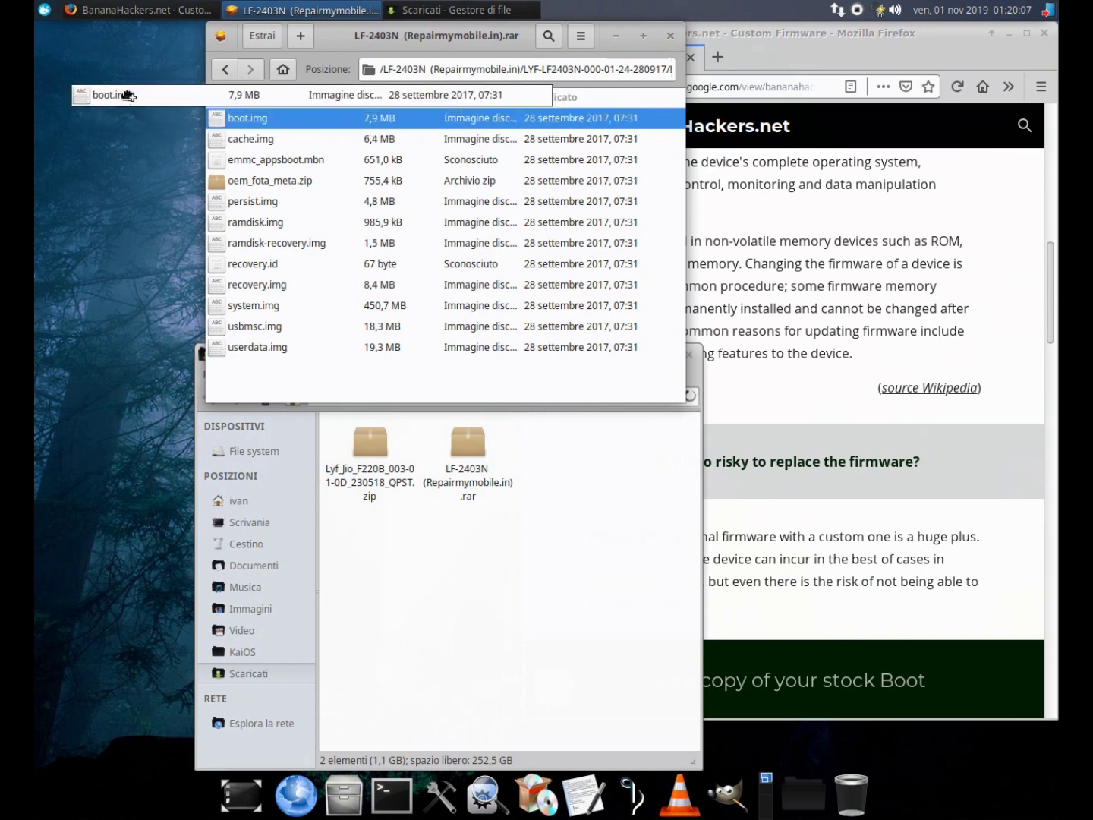
Step: Close the archive manager and highlight the guide's 'How to enable ADB root' heading
left_click(670, 36)
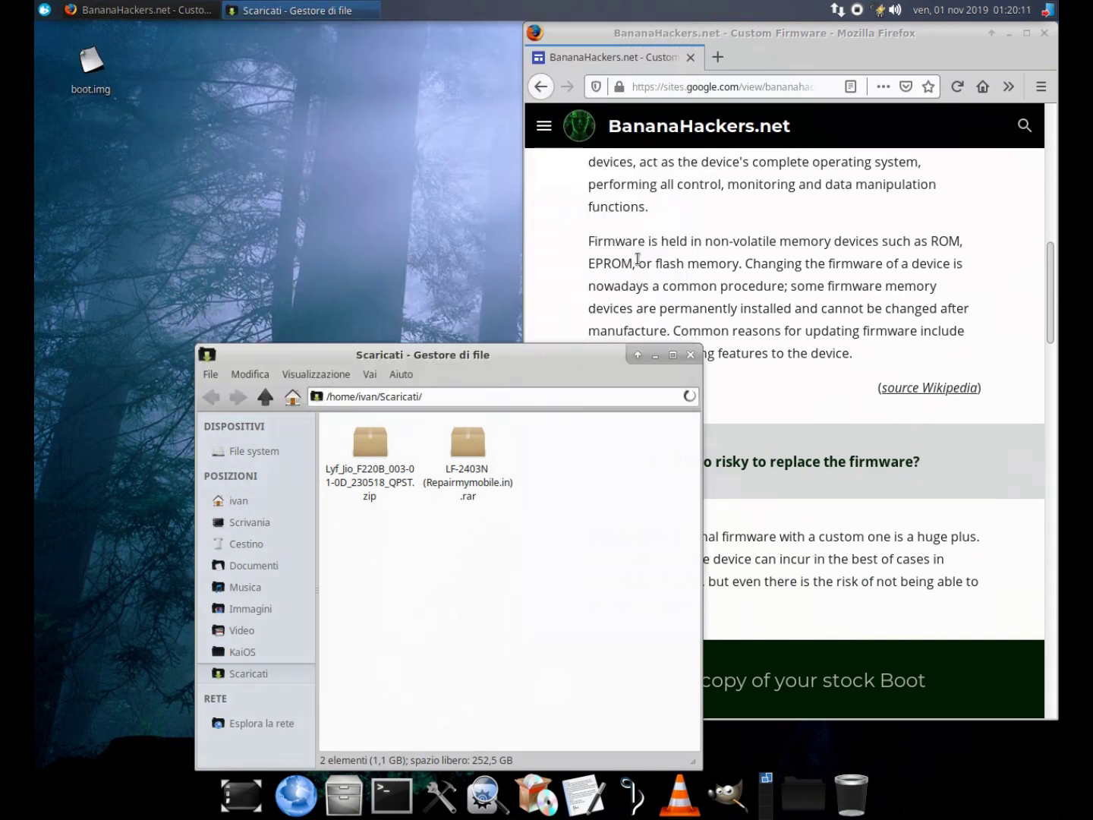
left_click(637, 259)
scroll(642, 266, "down", 4)
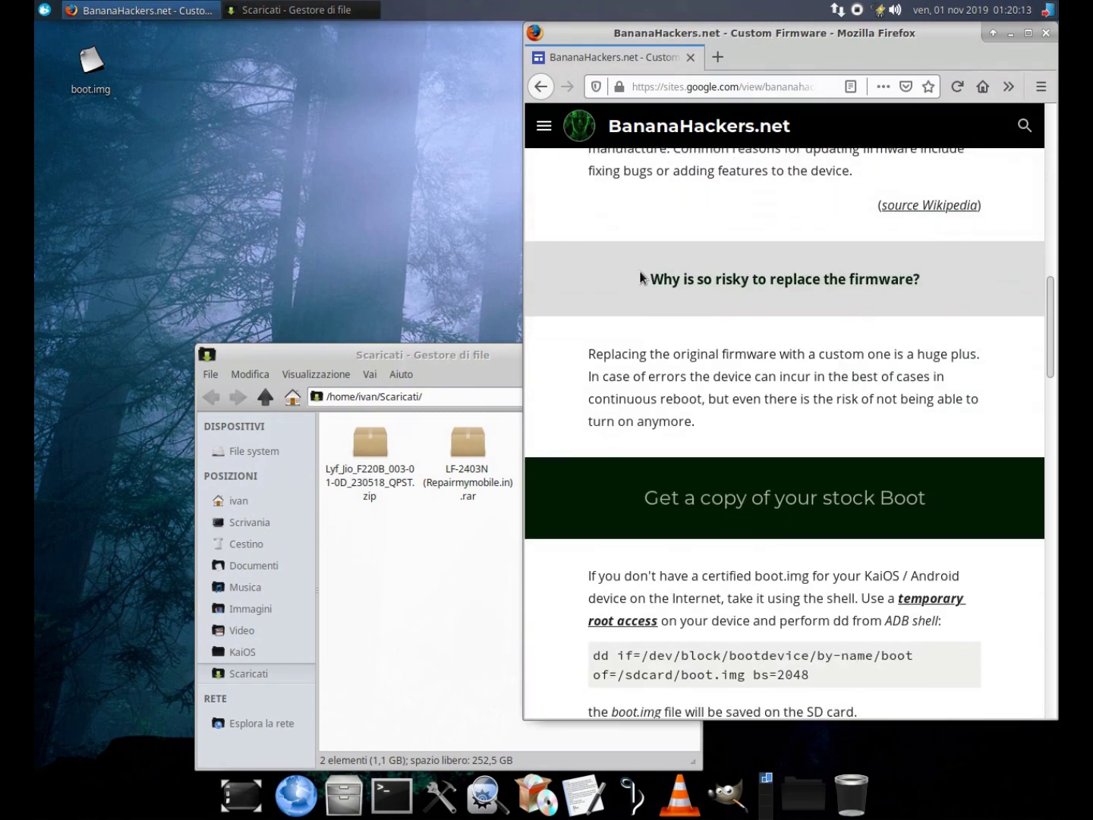
scroll(640, 273, "down", 1)
scroll(641, 279, "down", 1)
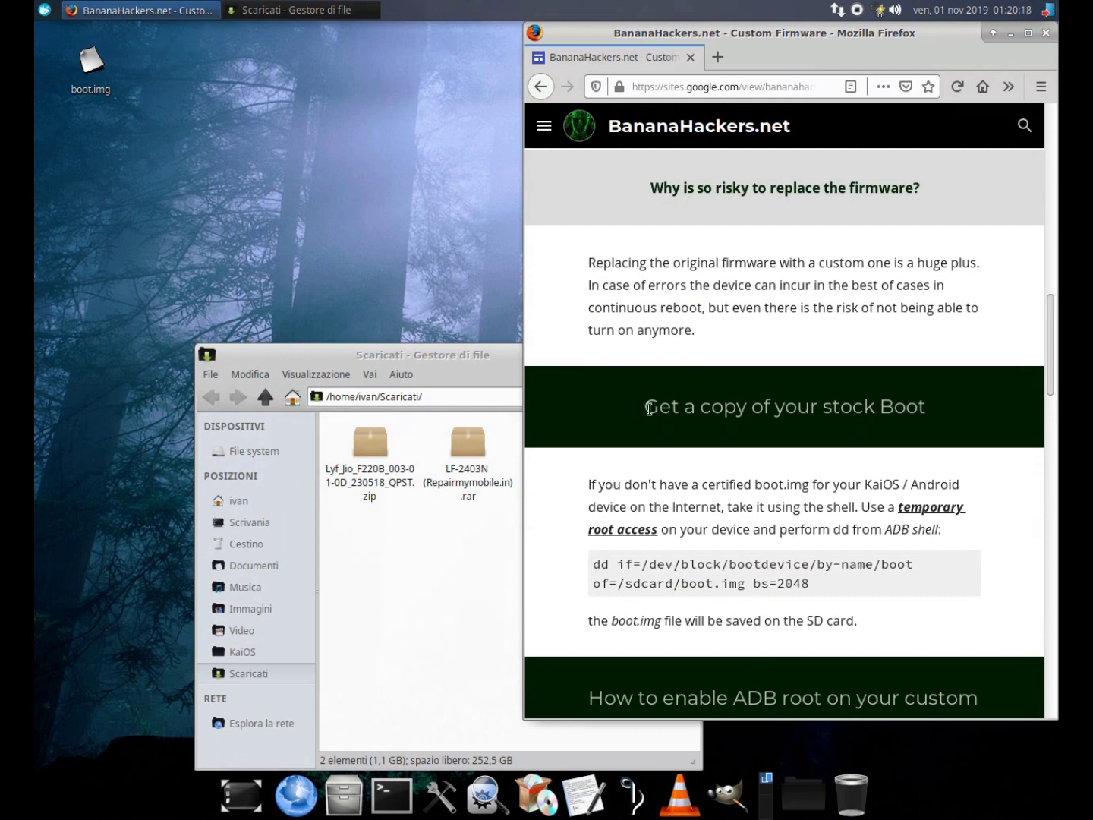
scroll(638, 342, "down", 1)
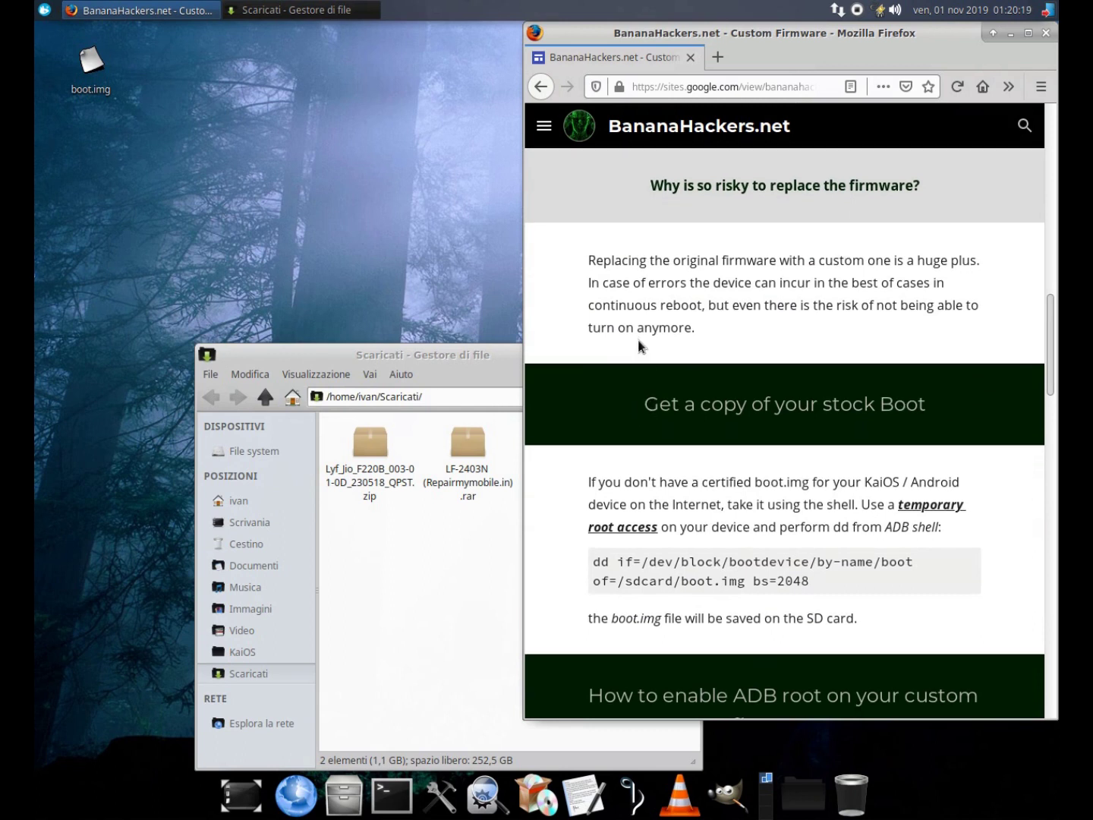
scroll(639, 341, "down", 2)
scroll(640, 342, "down", 4)
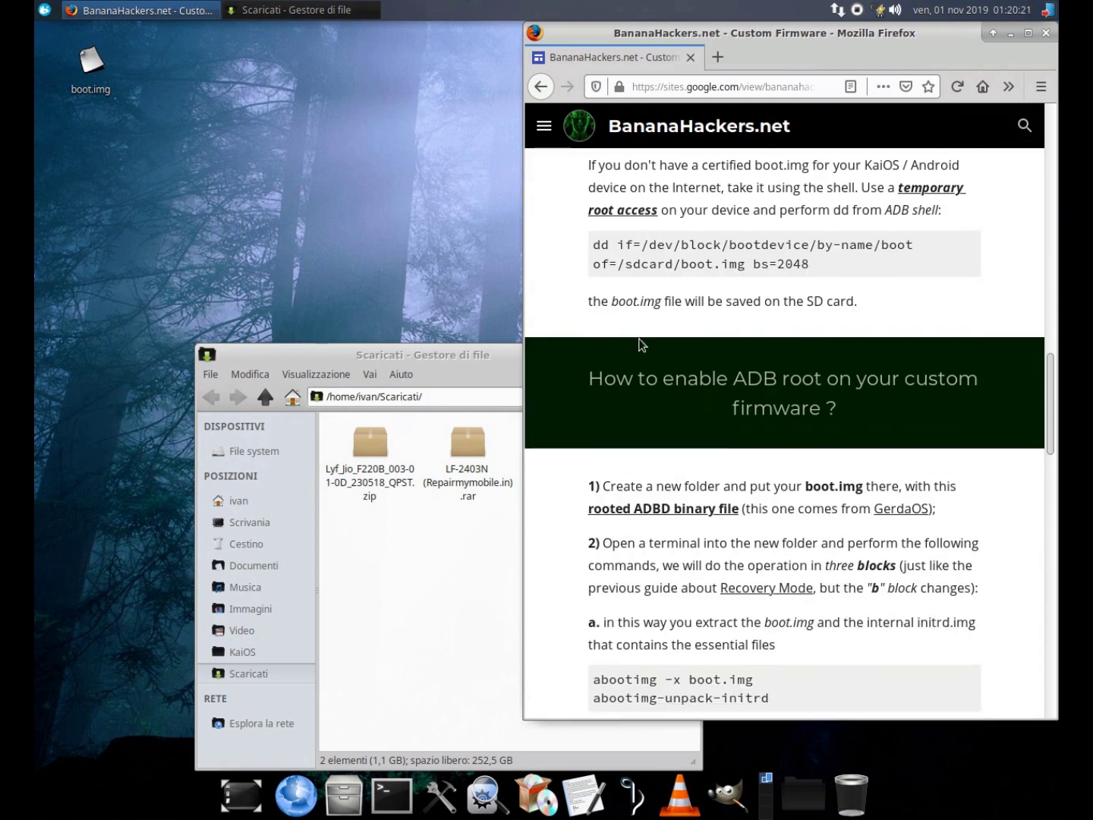
scroll(632, 344, "down", 1)
scroll(584, 294, "down", 1)
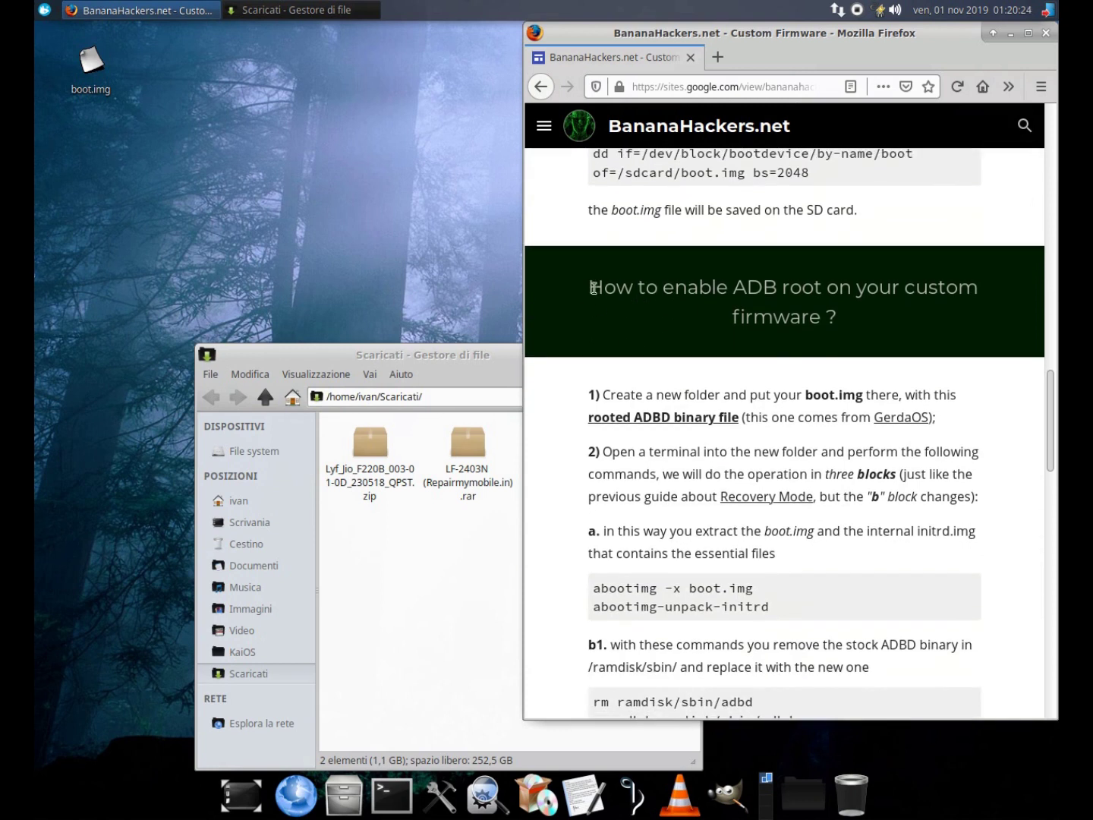
left_click_drag(598, 288, 924, 324)
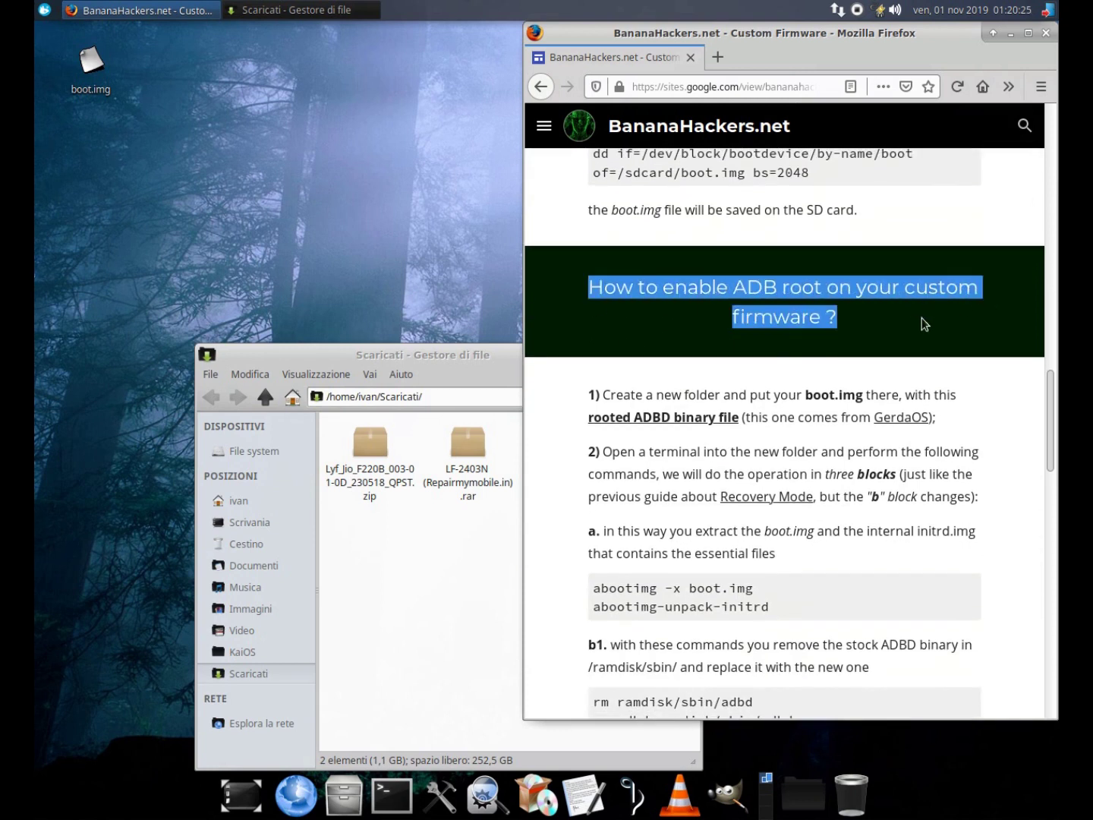
Step: Read step 1 of the ADB root section, which mentions boot.img
left_click(941, 333)
scroll(833, 359, "down", 2)
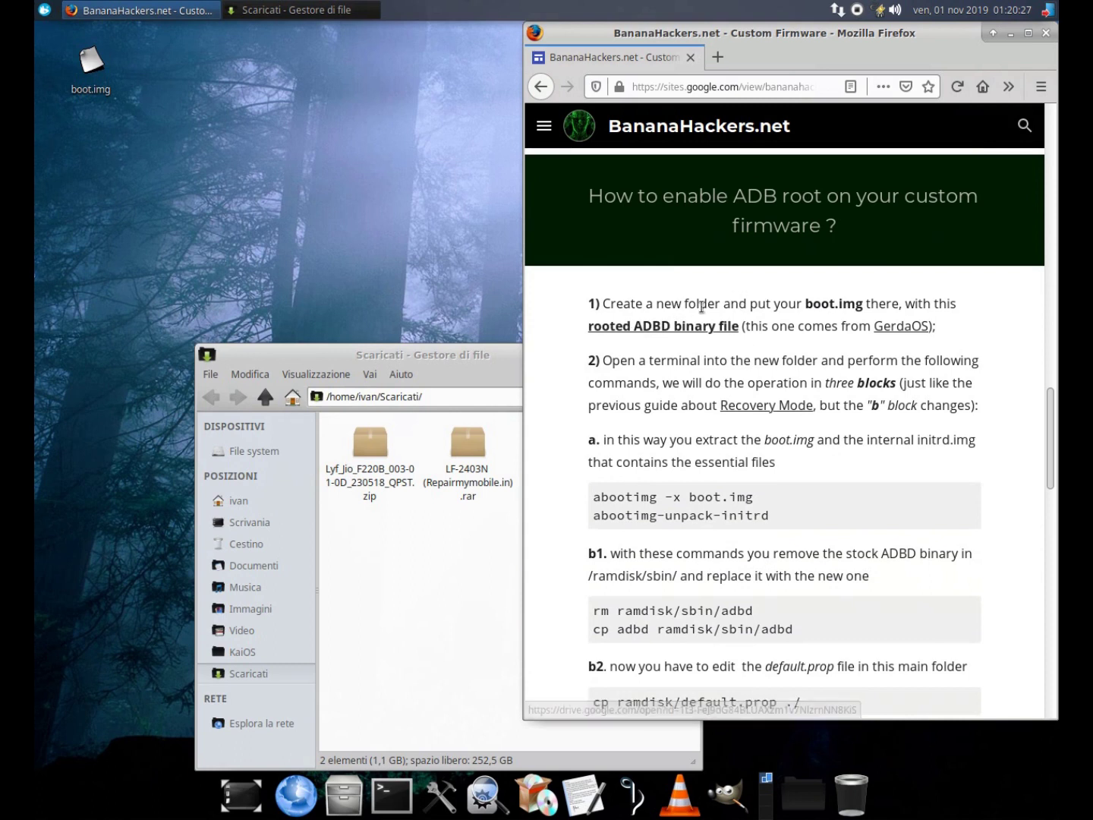
left_click_drag(810, 304, 855, 306)
left_click(885, 299)
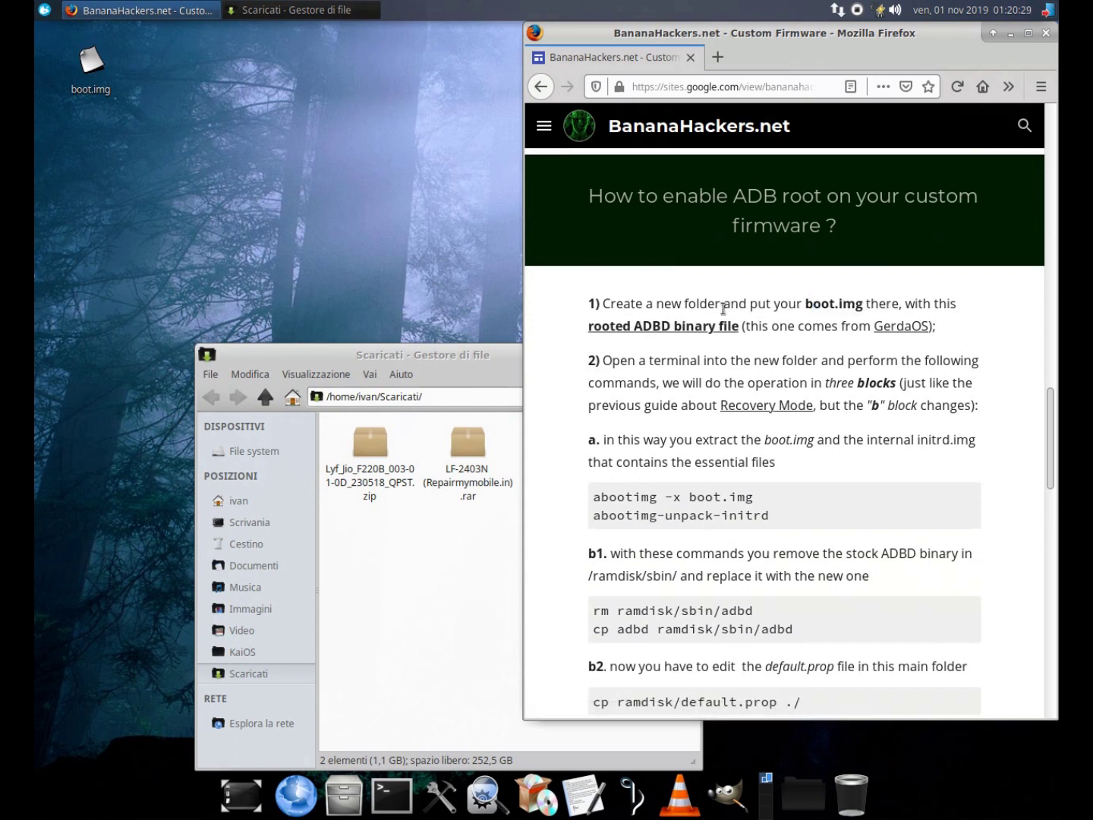
Step: Download the rooted ADBD binary from Google Drive with Salva file, then close the Drive tab
left_click(652, 329)
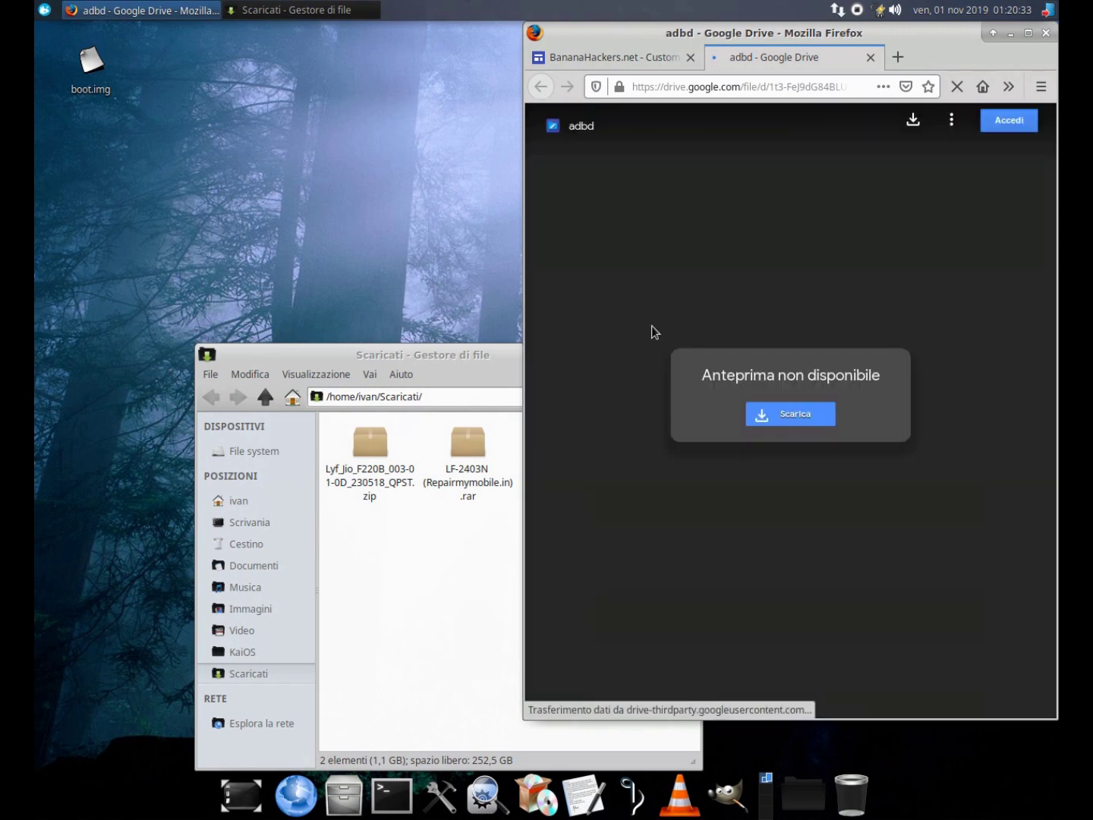
left_click(791, 414)
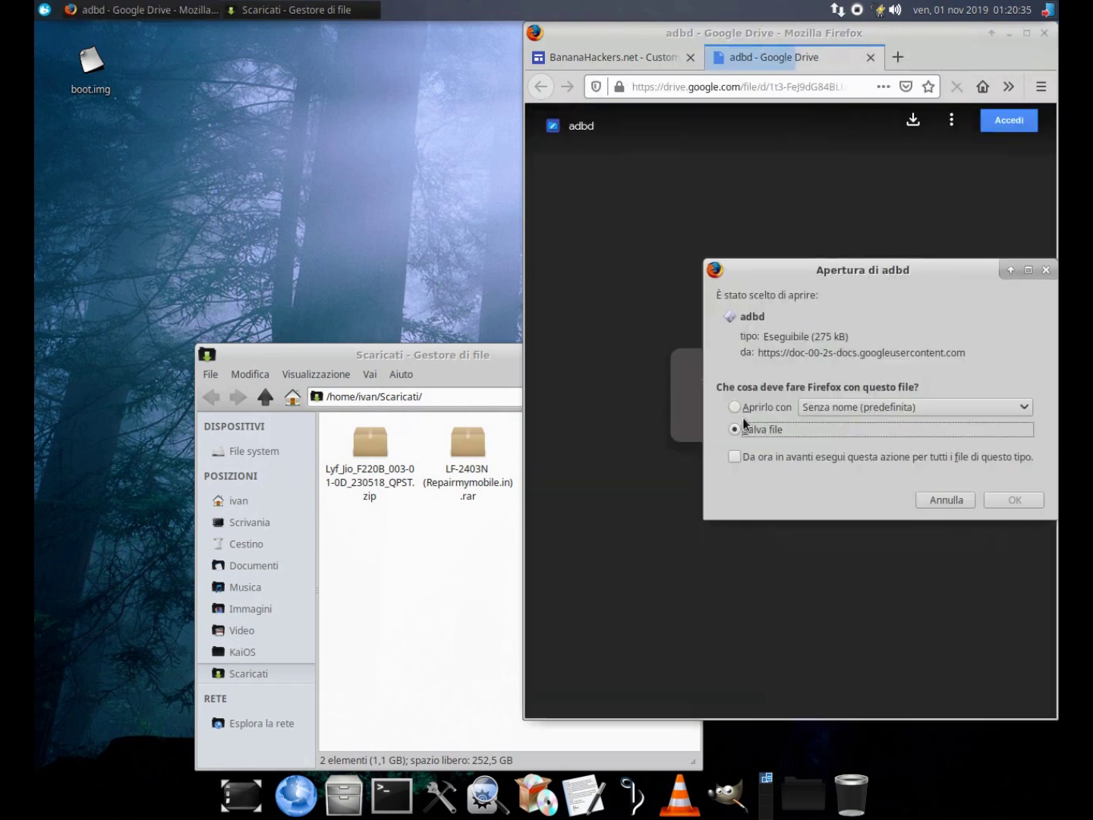
left_click(764, 428)
left_click(1025, 504)
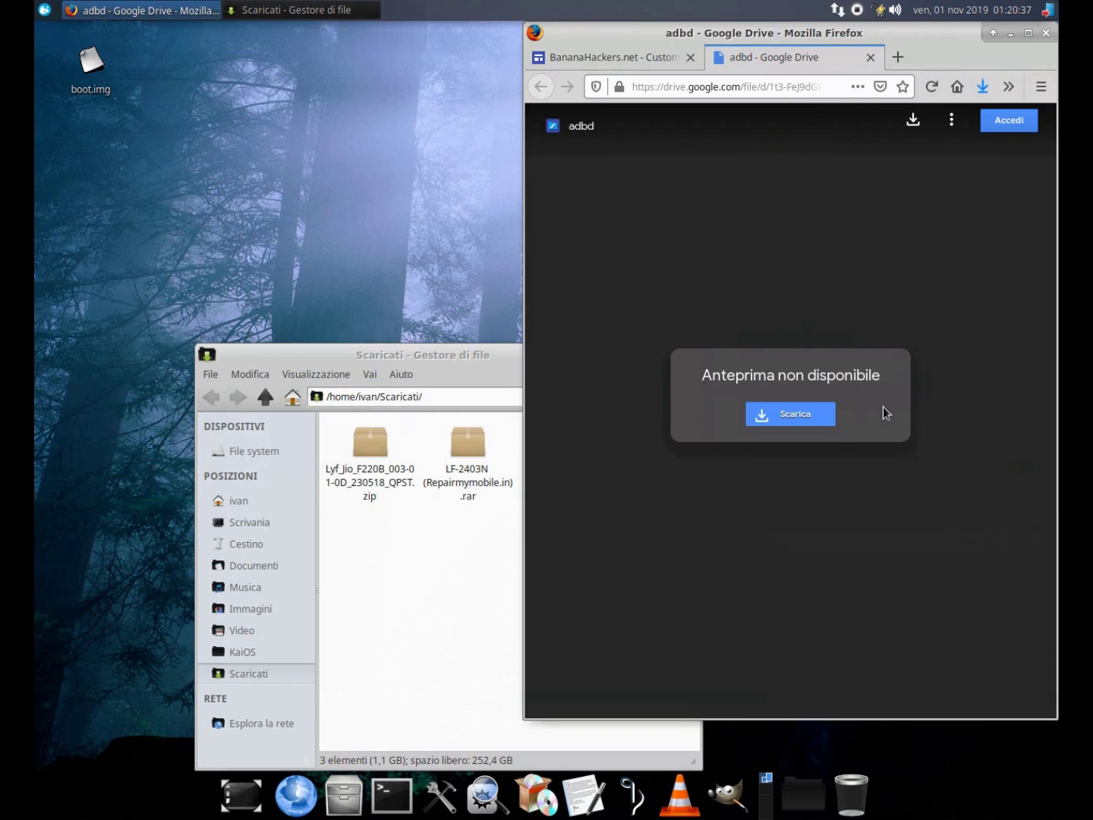
left_click(871, 57)
left_click(981, 81)
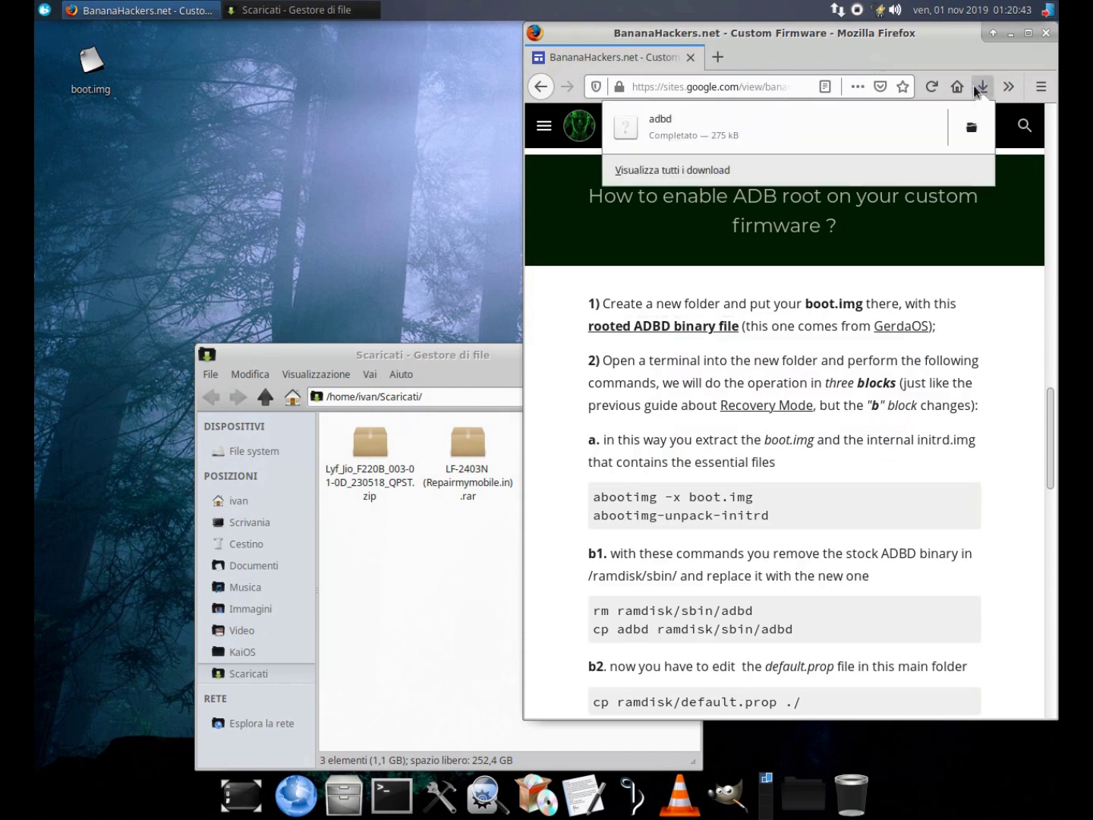
Step: Drag adbd from Scaricati onto the desktop below boot.img and close the folder window
left_click(974, 85)
left_click(481, 540)
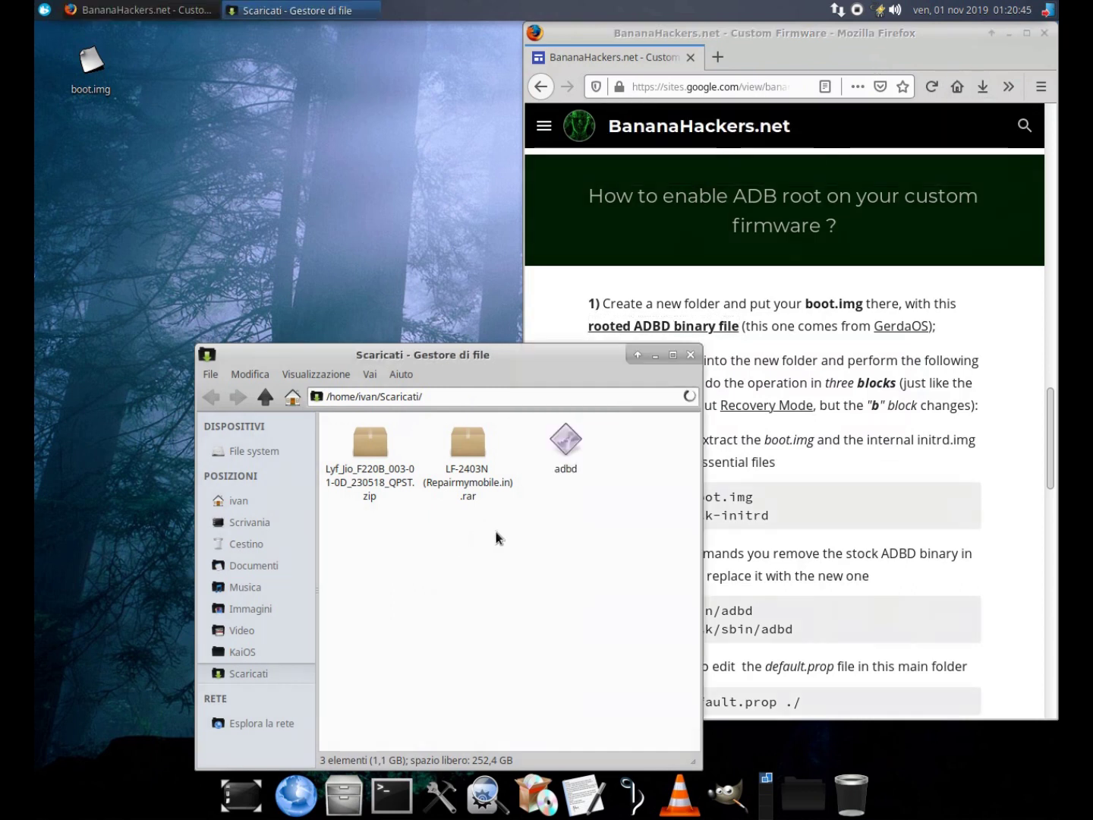
left_click(568, 442)
left_click_drag(557, 442, 155, 176)
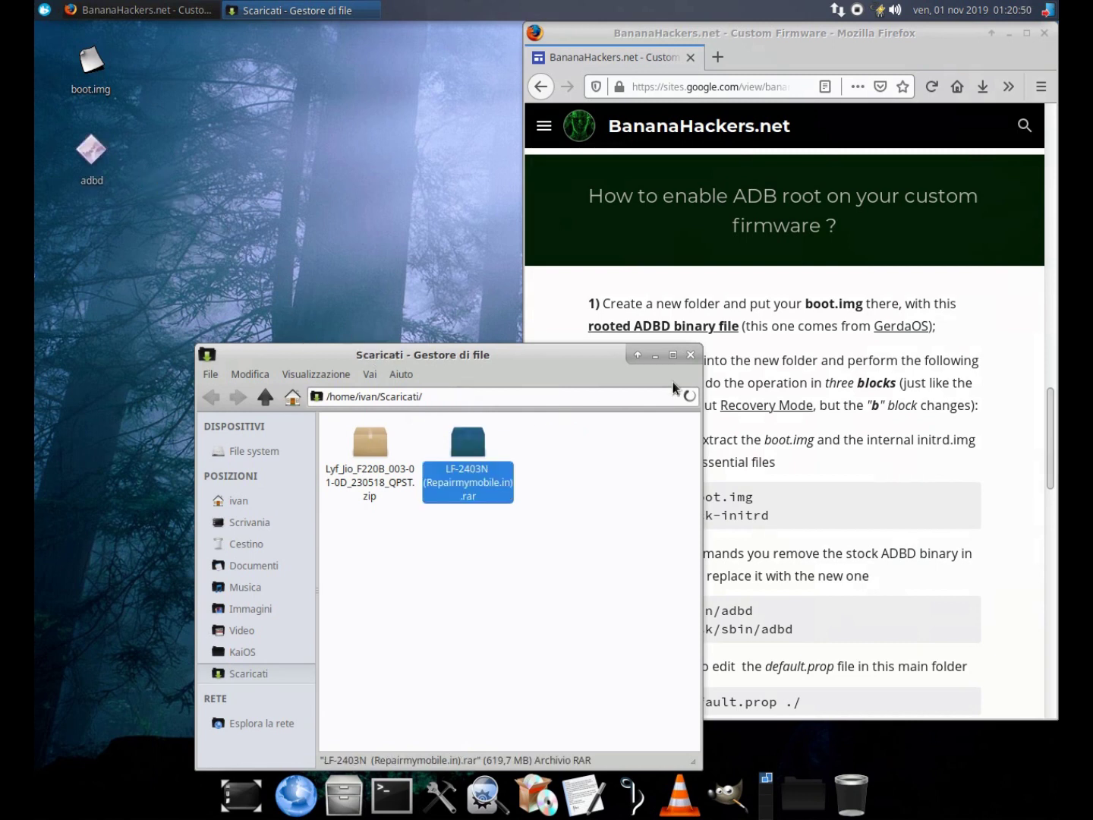
left_click(690, 354)
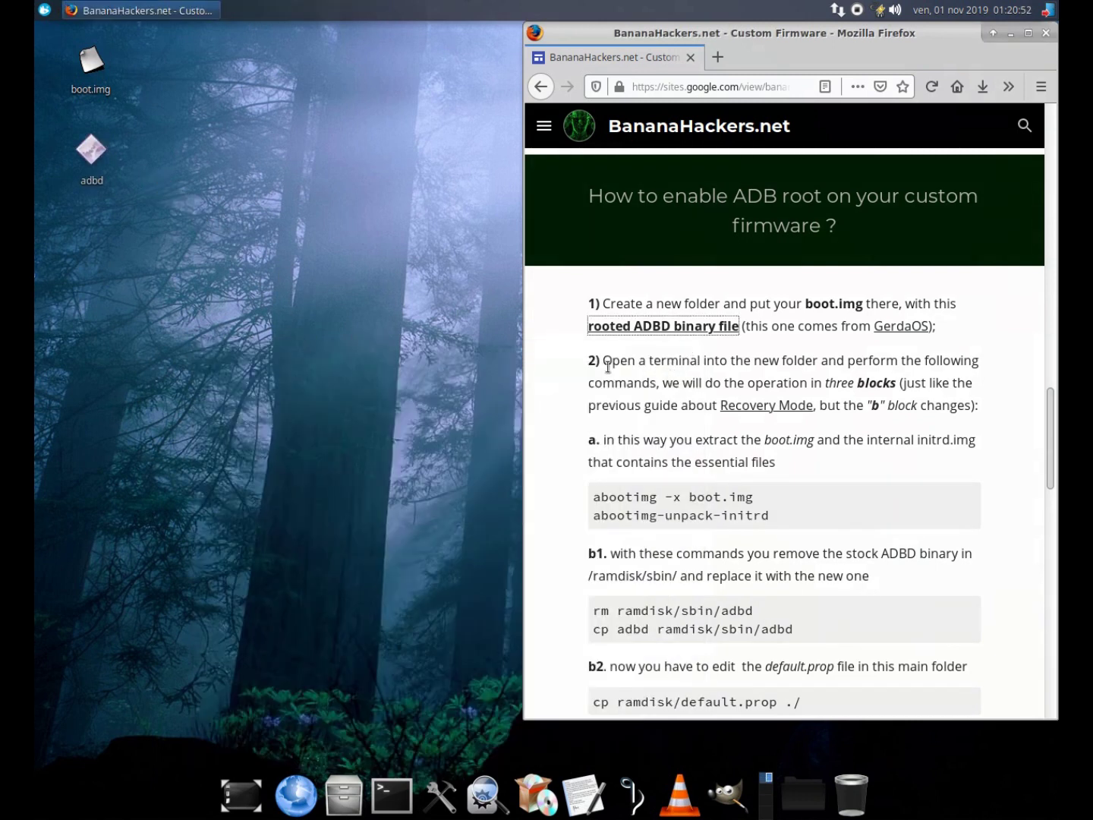
left_click_drag(604, 362, 823, 362)
left_click(829, 363)
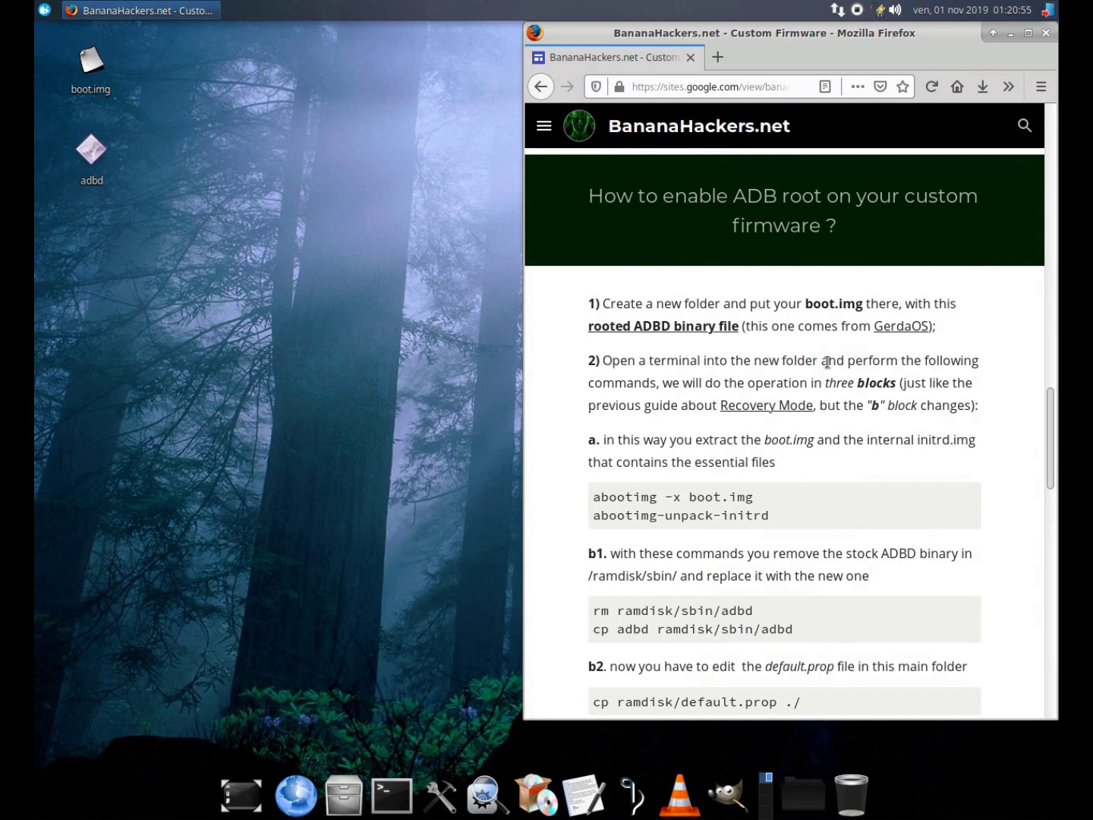
Step: Open a terminal in ~/Scrivania via 'Apri un terminale qui' and place it beside the guide
right_click(314, 294)
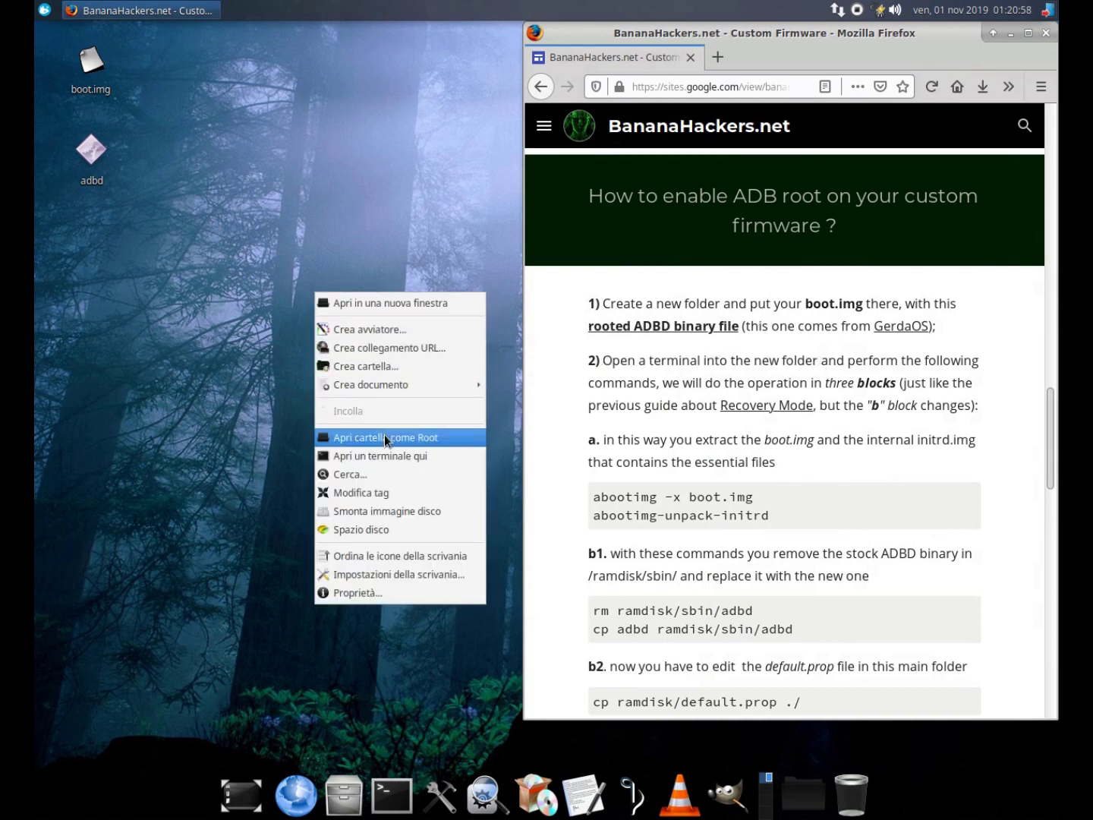
left_click(387, 459)
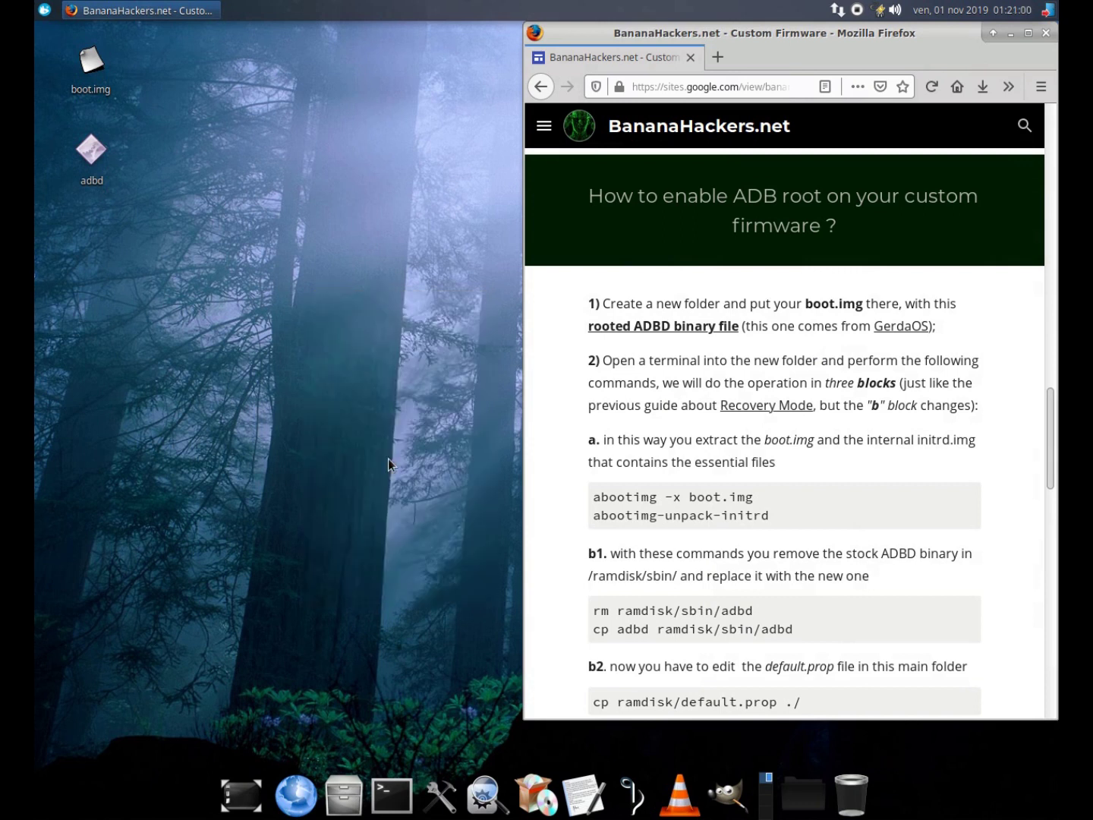
left_click(672, 453)
scroll(648, 385, "down", 3)
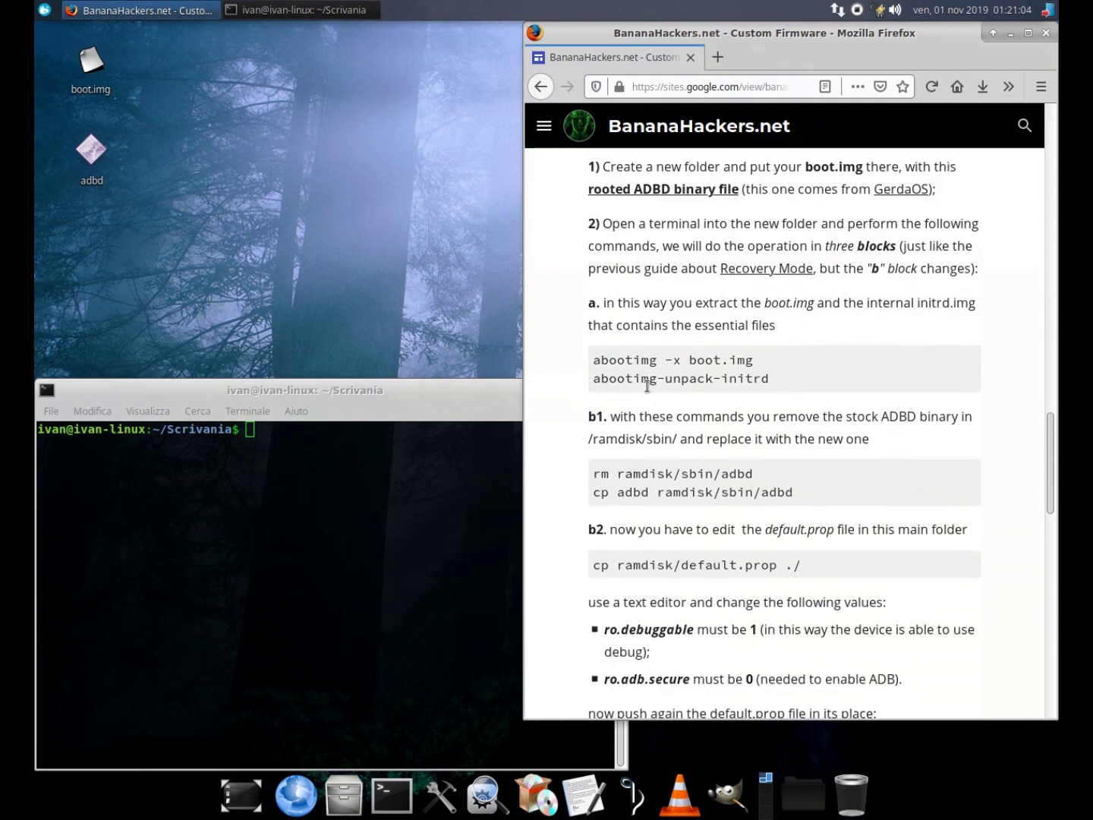
left_click_drag(458, 390, 590, 391)
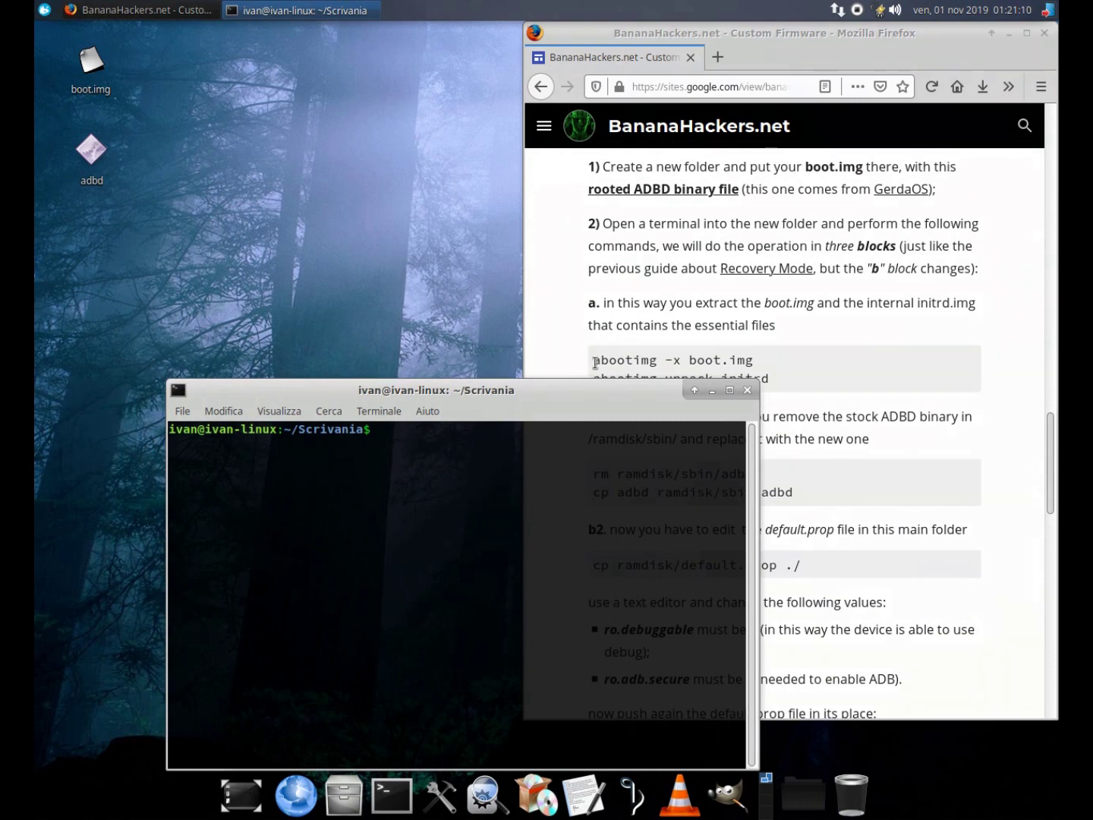
Step: Copy 'abootimg -x boot.img' from the guide and run it in the terminal
left_click_drag(594, 360, 753, 364)
right_click(753, 364)
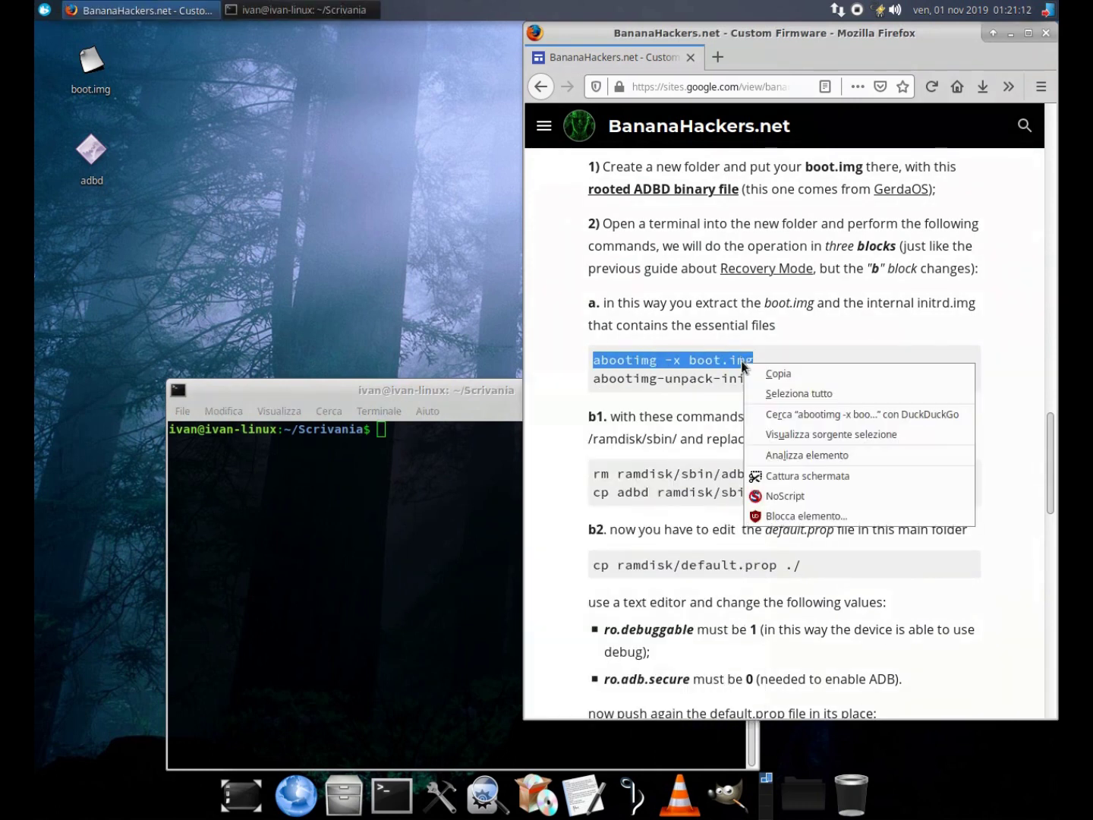
left_click(764, 374)
left_click(456, 435)
right_click(458, 435)
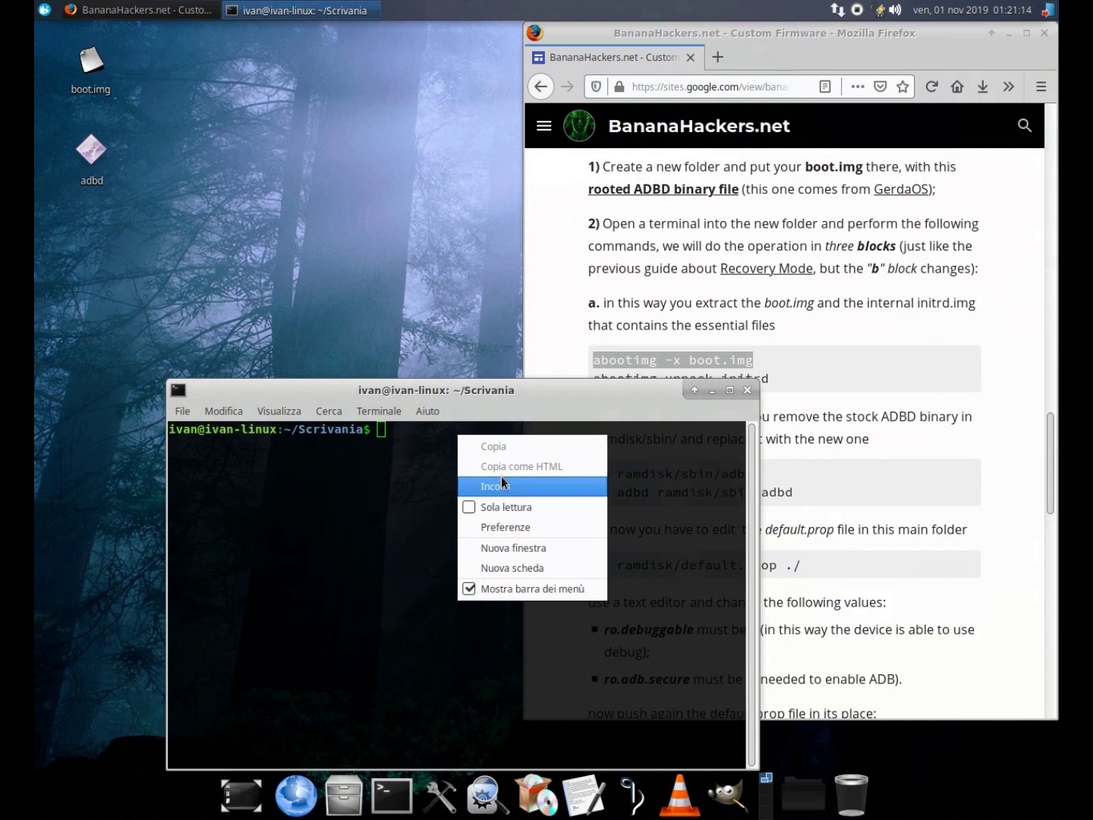
left_click(501, 485)
key("Return")
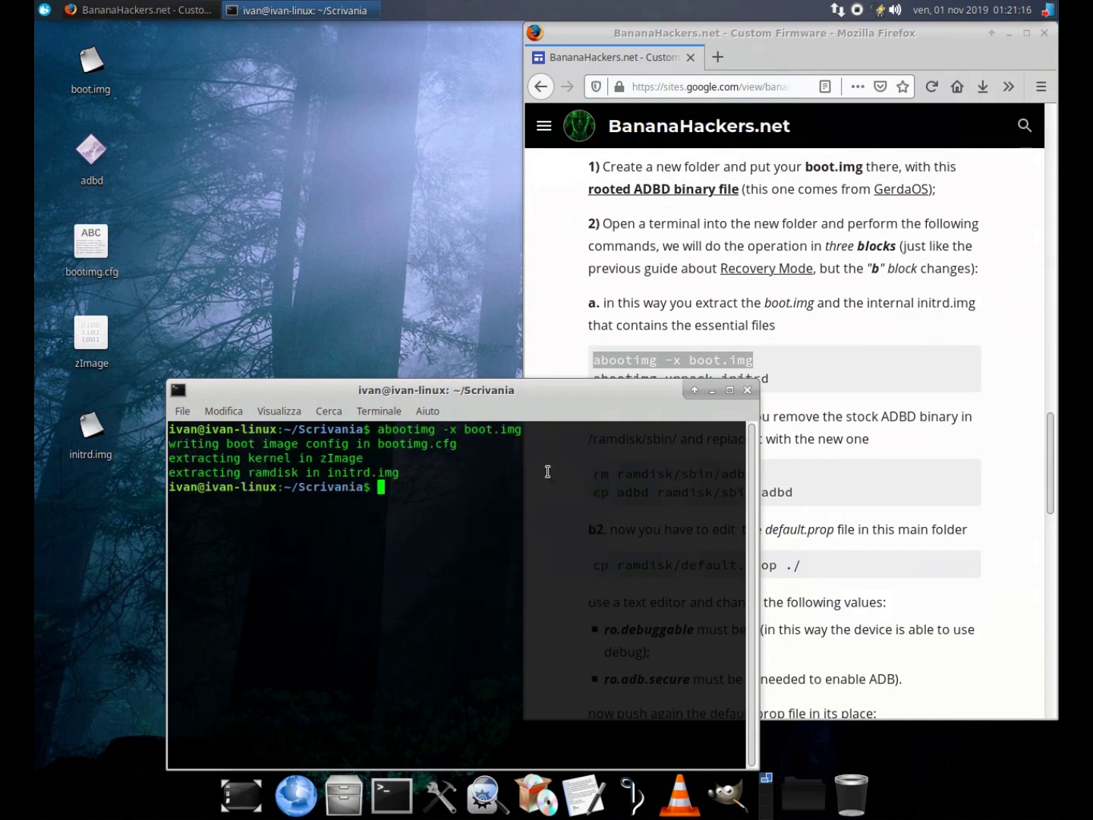
Step: Copy 'abootimg-unpack-initrd' from the guide and run it to unpack initrd.img into ramdisk
left_click(658, 346)
scroll(637, 330, "down", 2)
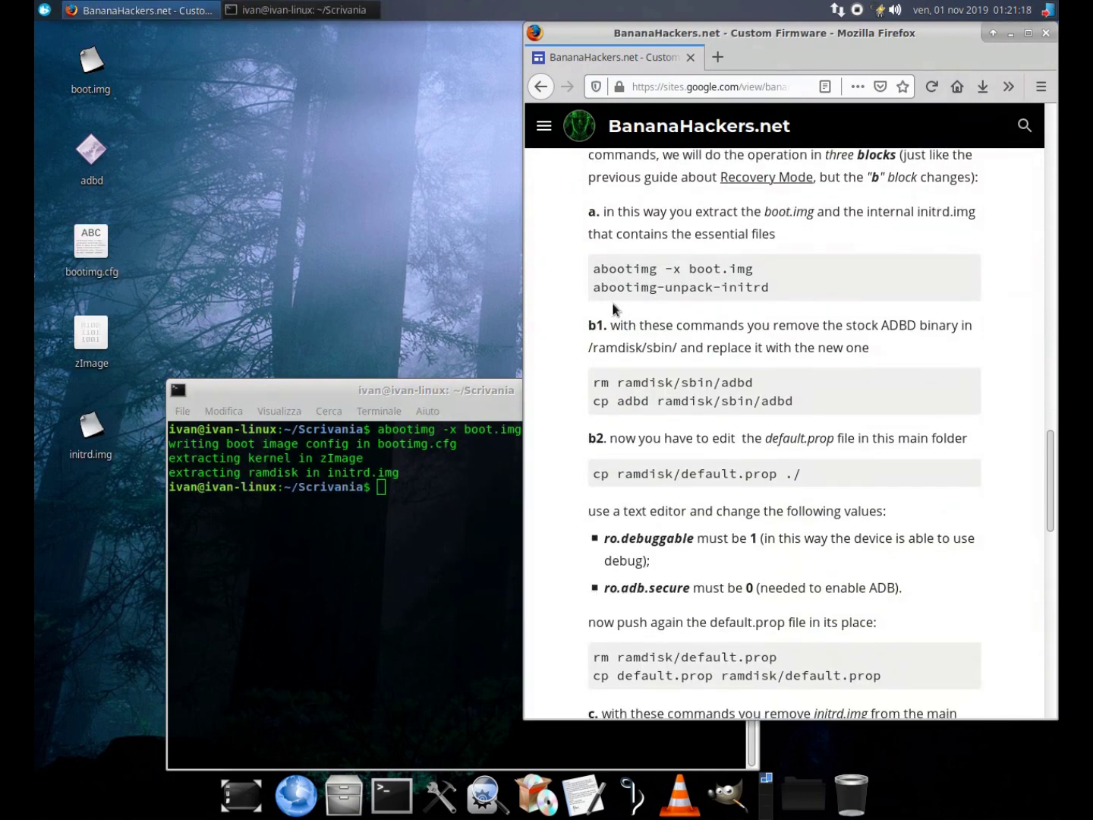
left_click_drag(595, 288, 770, 289)
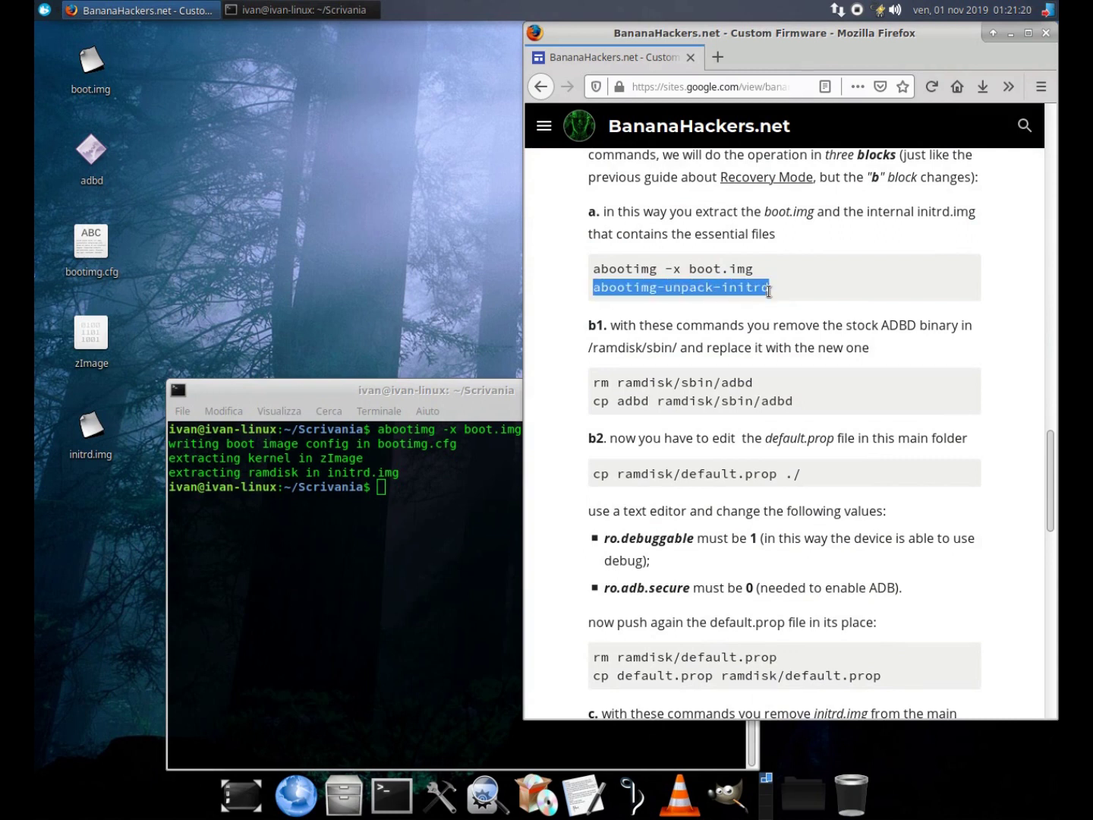
right_click(771, 288)
left_click(784, 302)
left_click(435, 515)
right_click(436, 514)
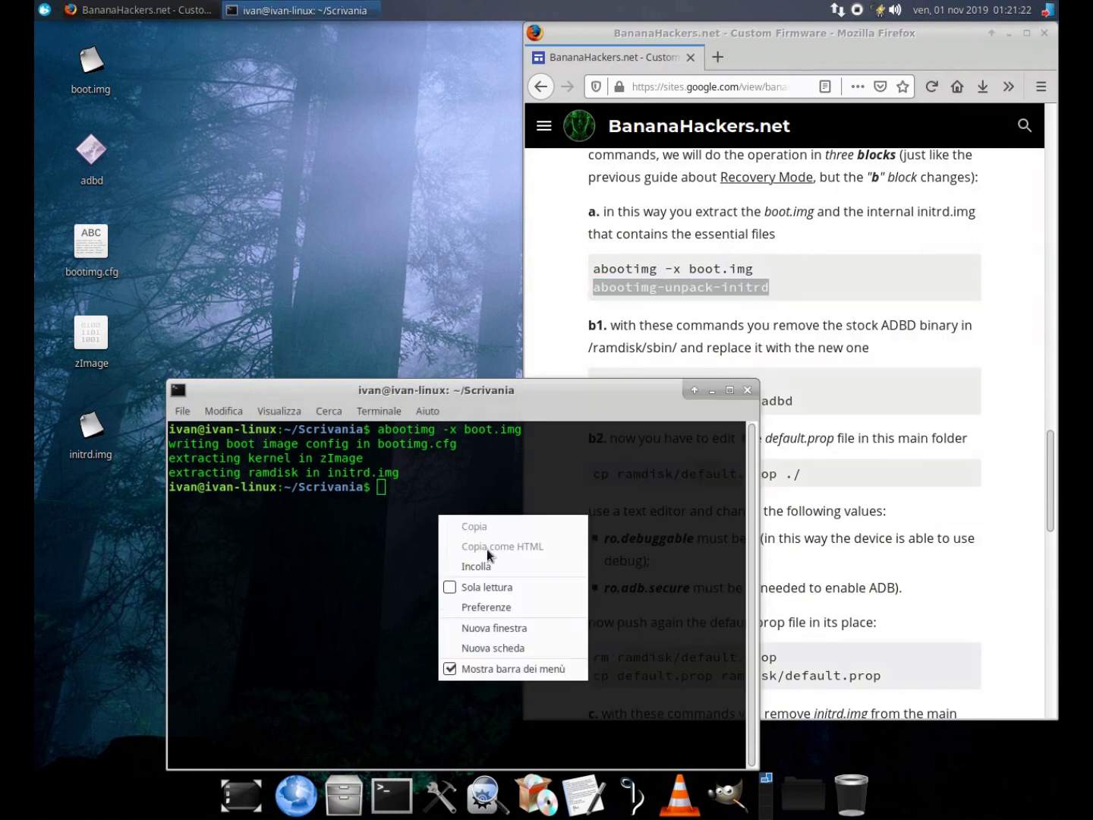
left_click(495, 567)
left_click(89, 427)
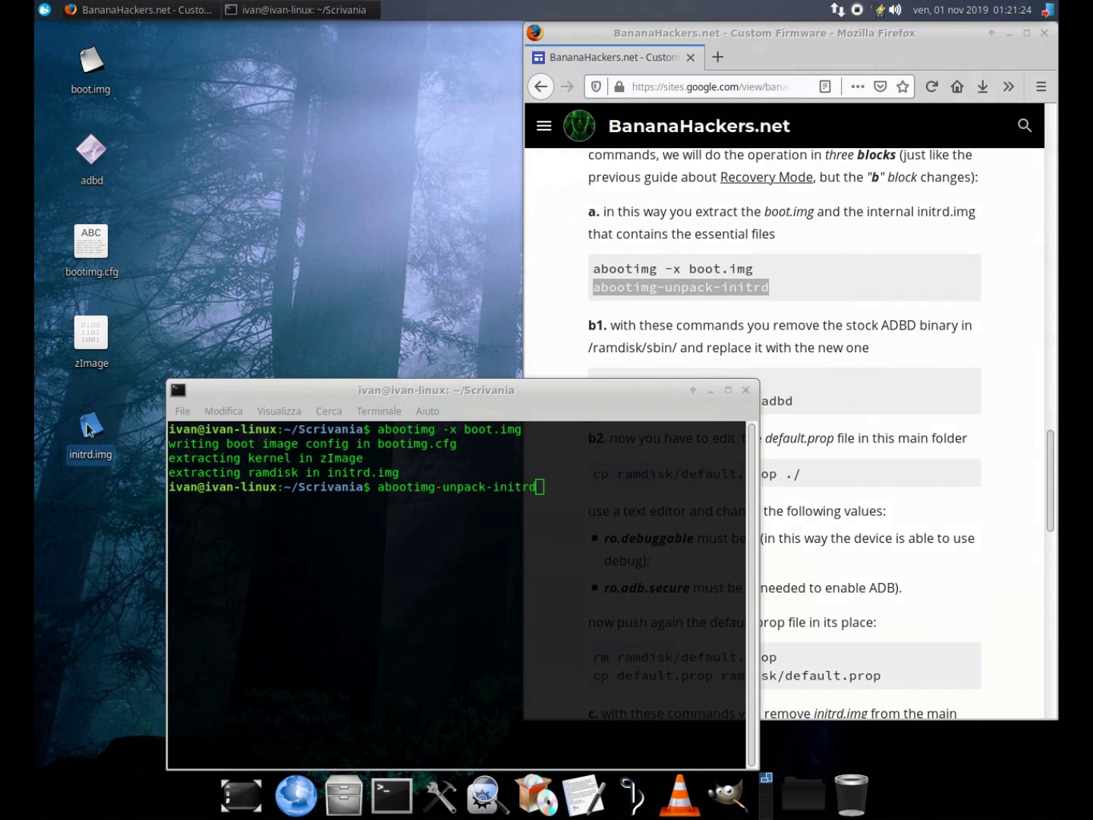
left_click(565, 495)
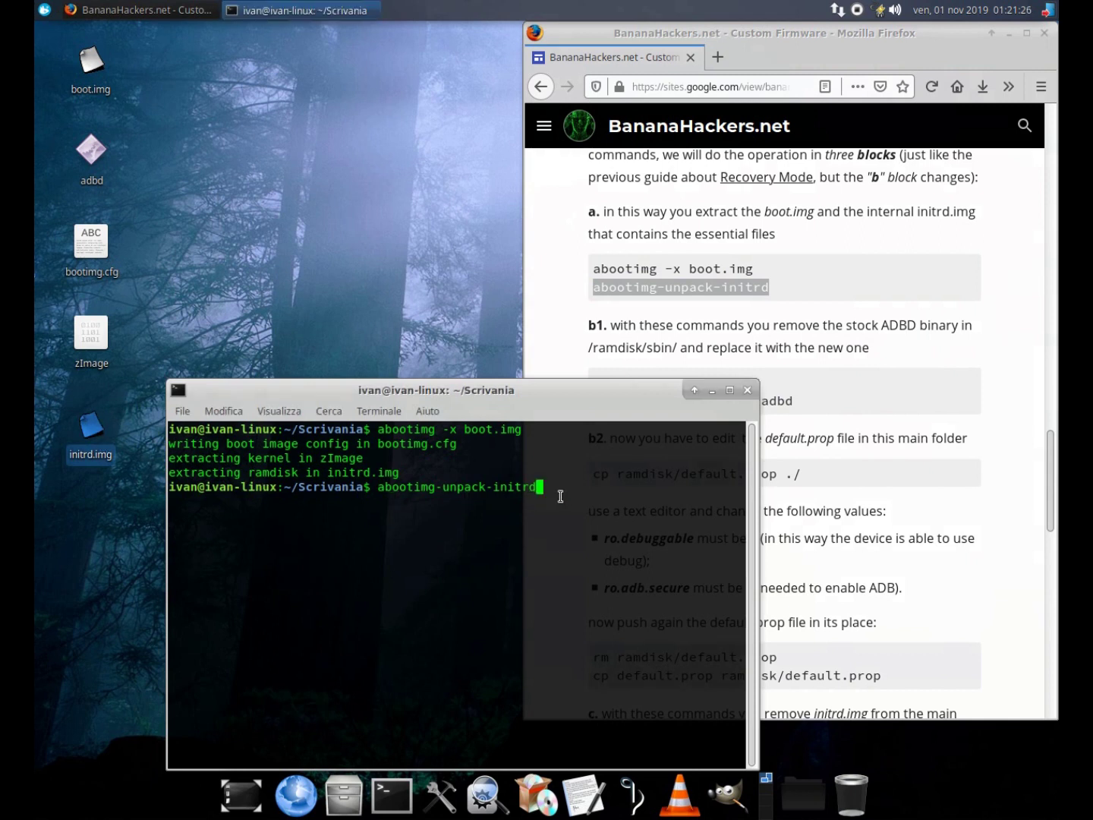
key("Return")
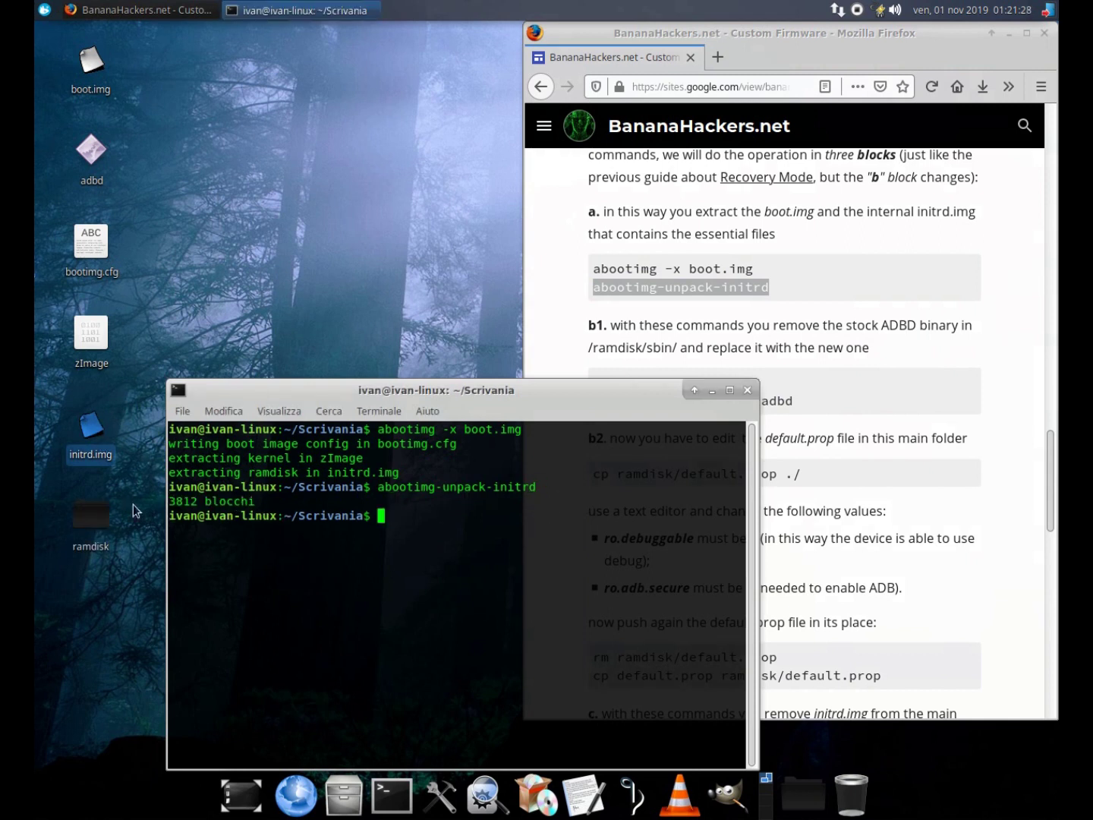
Step: Open the new ramdisk folder and read guide step b1 about the /ramdisk/sbin/ path
double_click(86, 504)
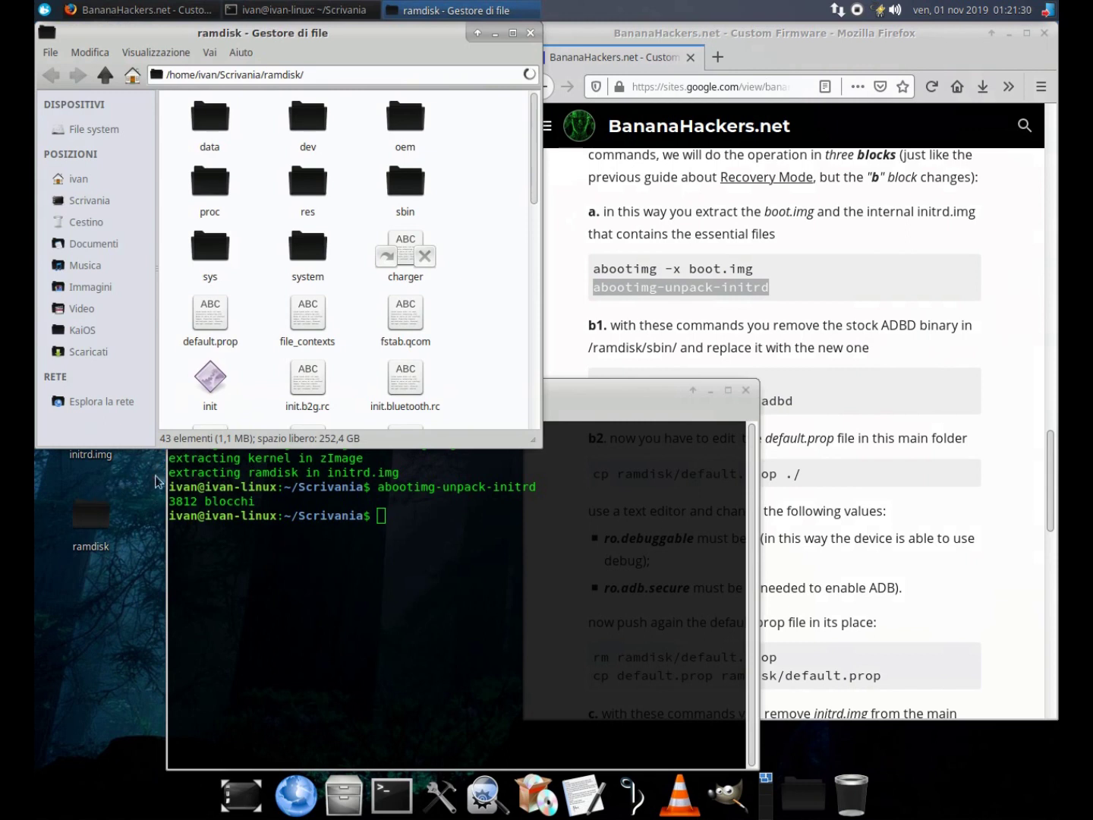
mouse_move(214, 32)
left_mouse_down()
mouse_move(275, 33)
mouse_move(216, 32)
left_mouse_up()
left_click(603, 320)
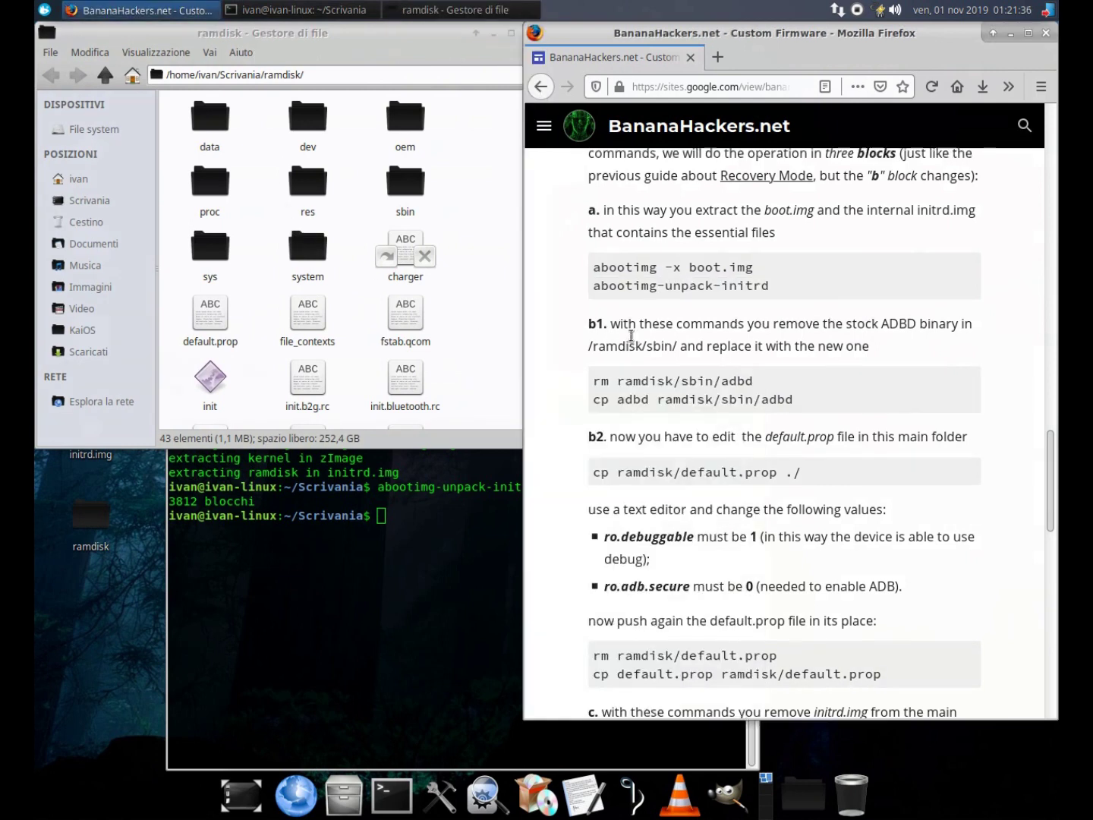
scroll(602, 264, "down", 3)
left_click_drag(612, 188, 919, 224)
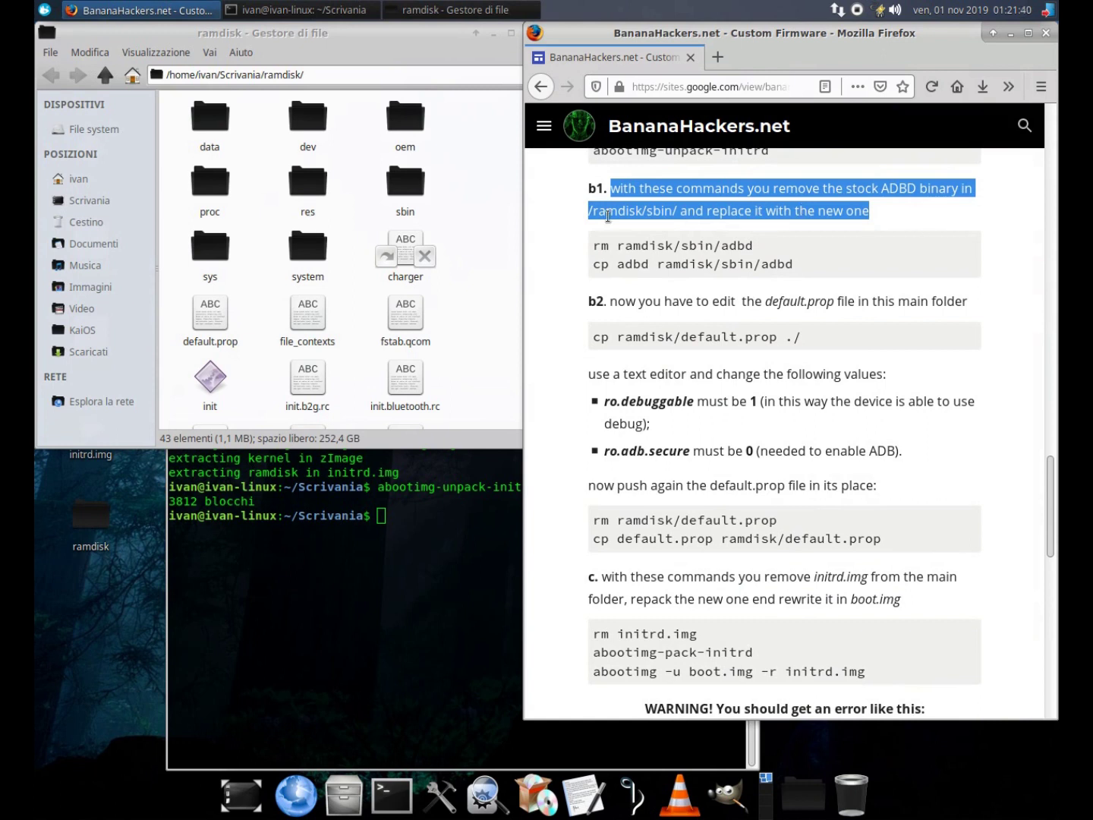
left_click(608, 217)
left_click_drag(589, 212, 677, 216)
left_click(678, 218)
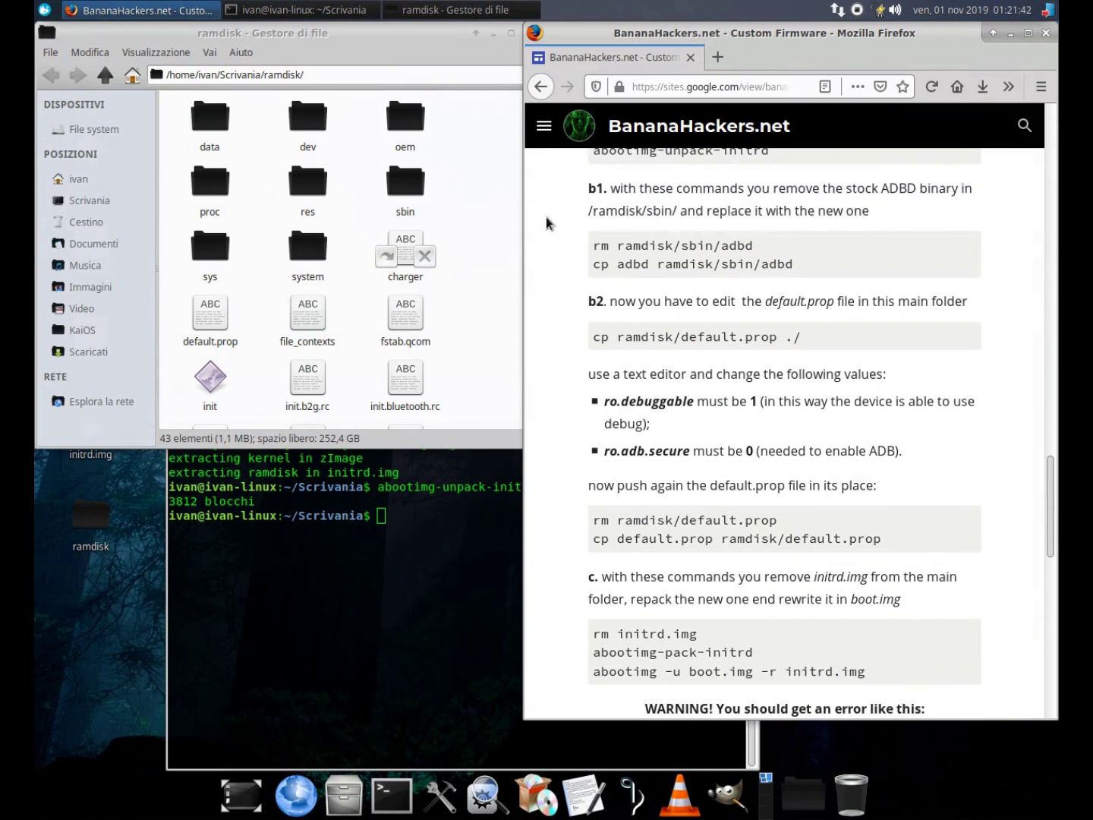
Step: Enter sbin, select the stock adbd, and select the 'rm ramdisk/sbin/adbd' command
double_click(407, 186)
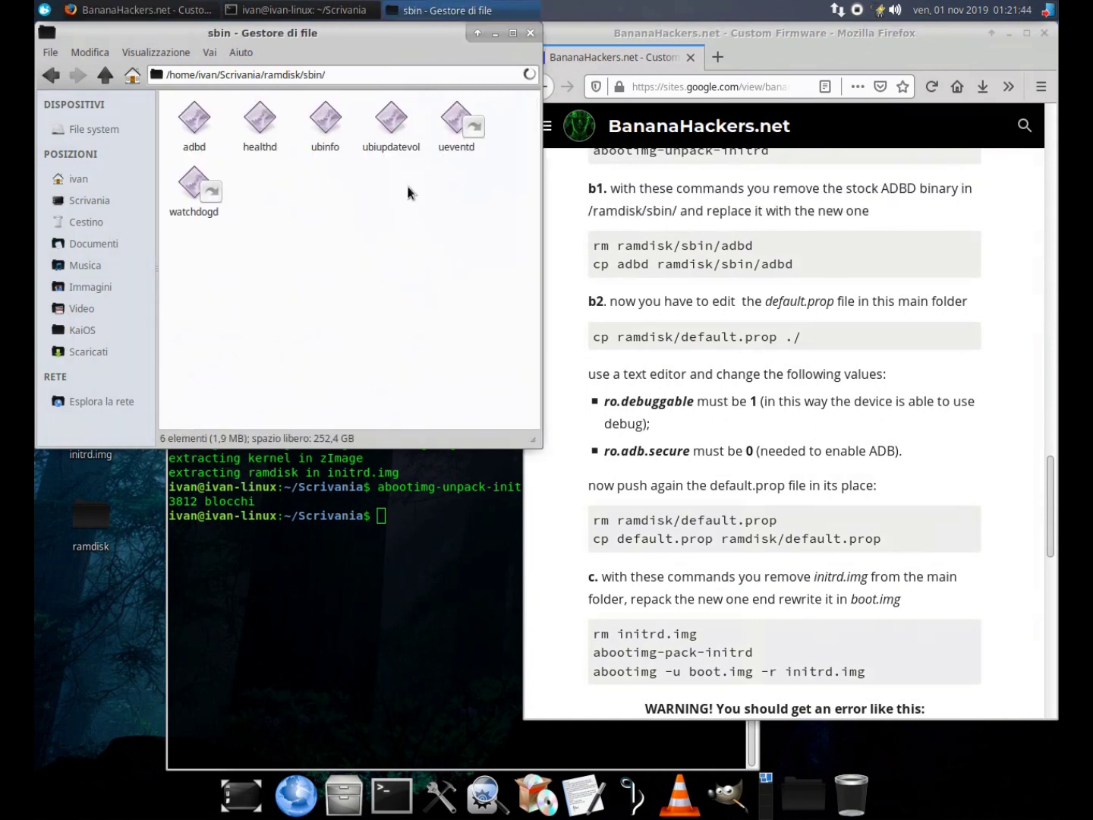
left_click(196, 124)
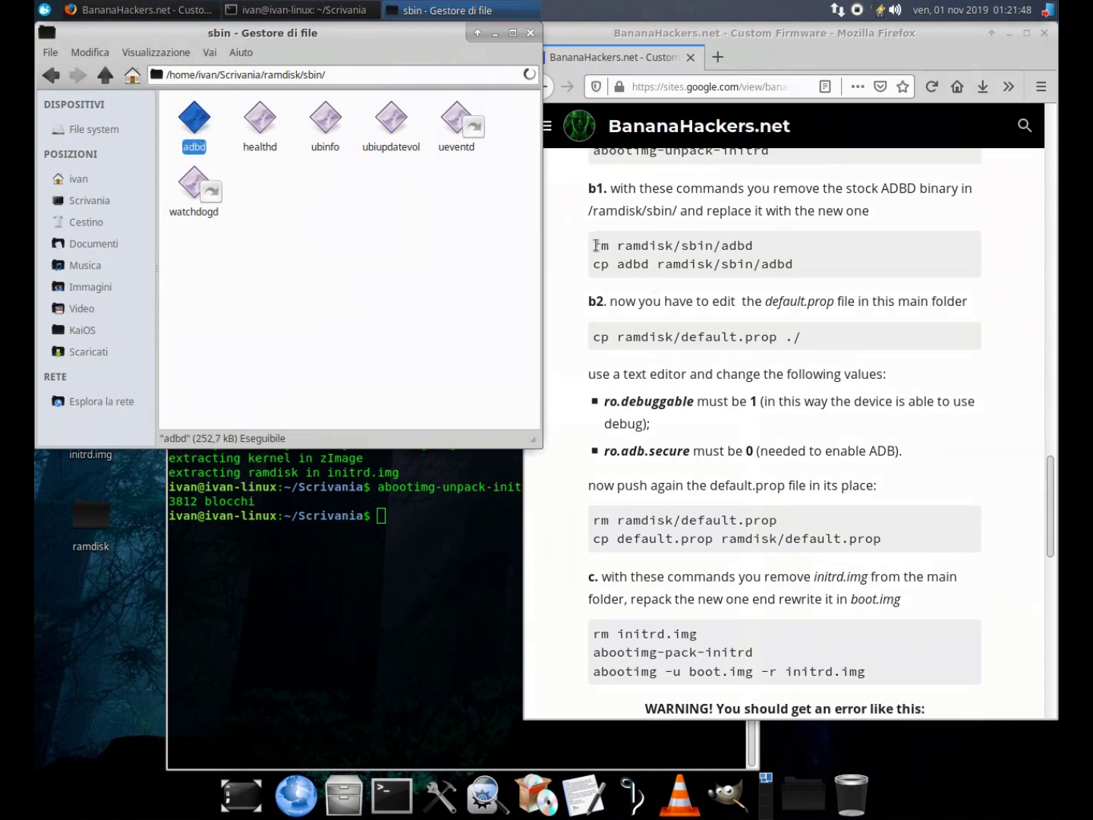
left_click_drag(591, 245, 748, 246)
Step: Delete the stock adbd by running 'rm ramdisk/sbin/adbd' in the terminal
right_click(754, 250)
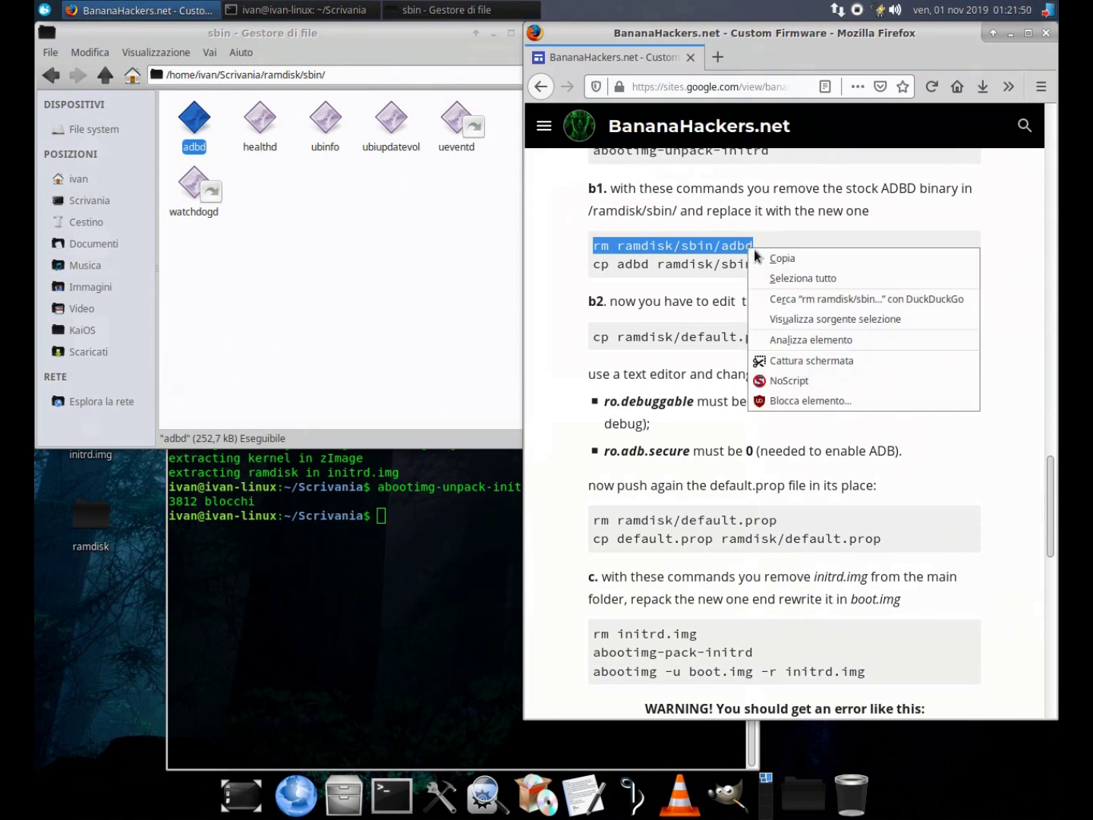
left_click(769, 259)
right_click(440, 550)
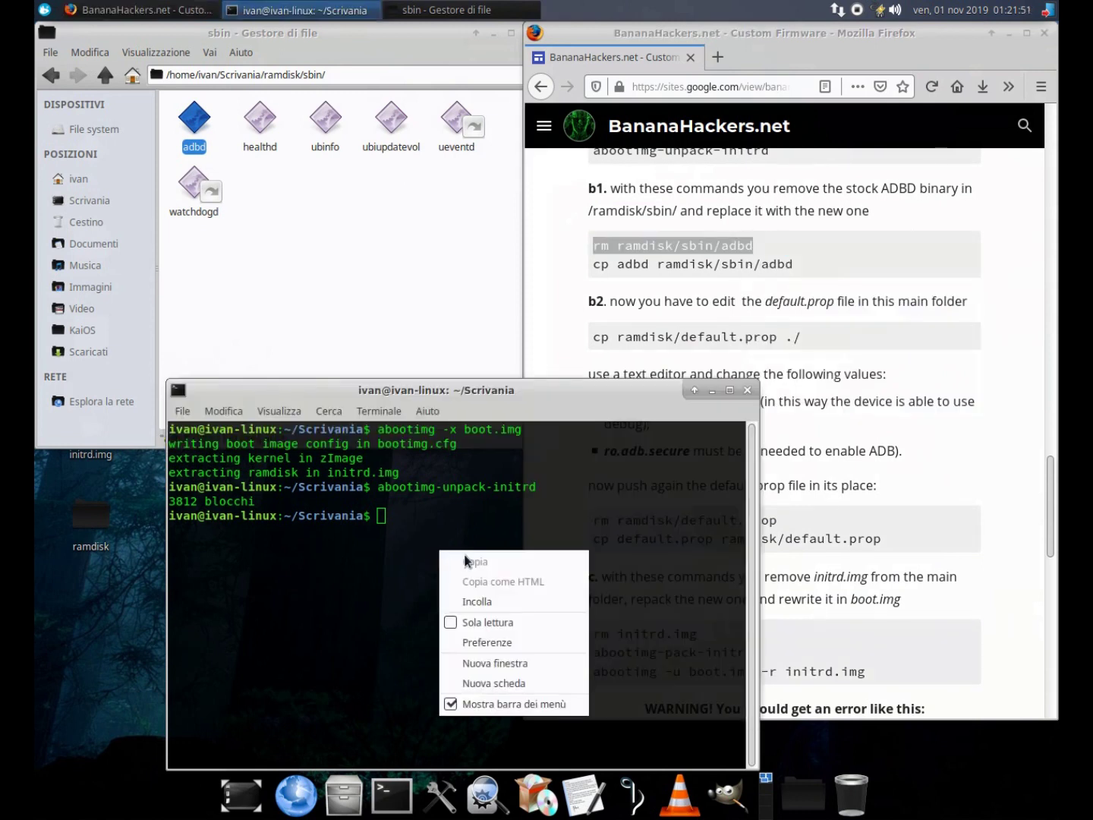
left_click(492, 600)
key("Return")
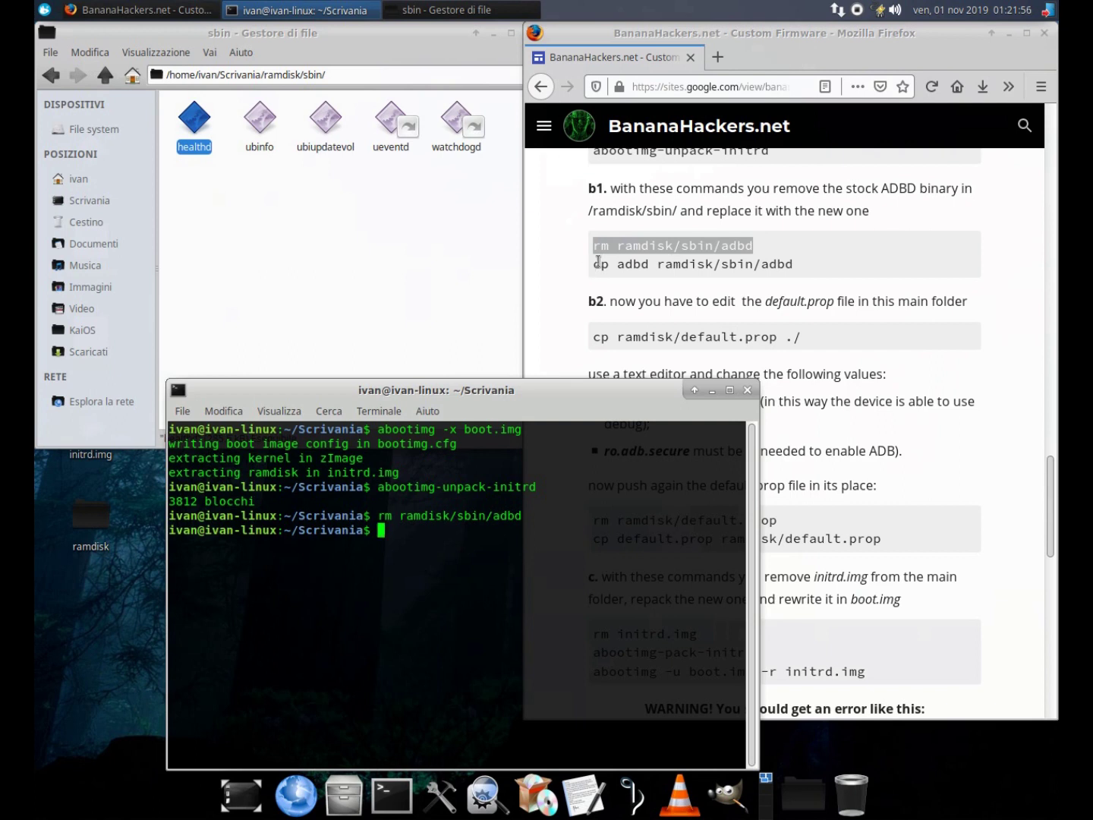
Step: Install the new adbd into the ramdisk by running 'cp adbd ramdisk/sbin/adbd'
left_click_drag(594, 264, 822, 282)
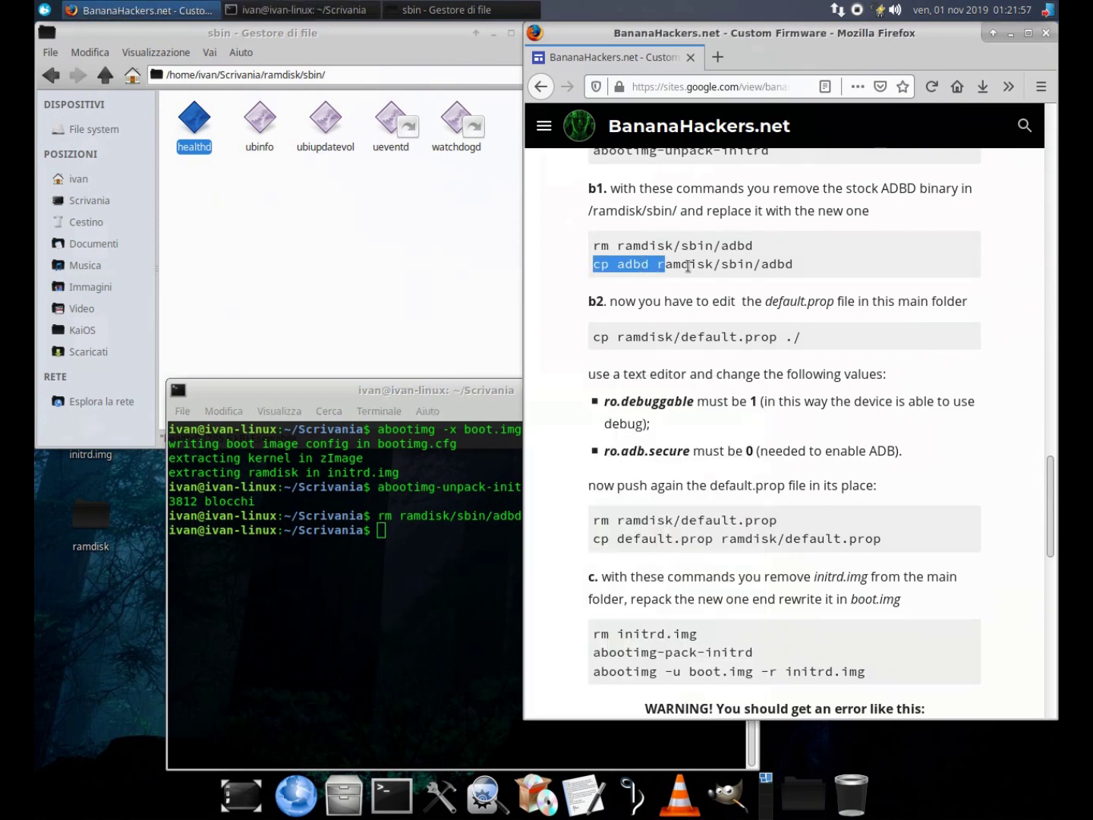
right_click(754, 270)
left_click(794, 277)
left_click(479, 561)
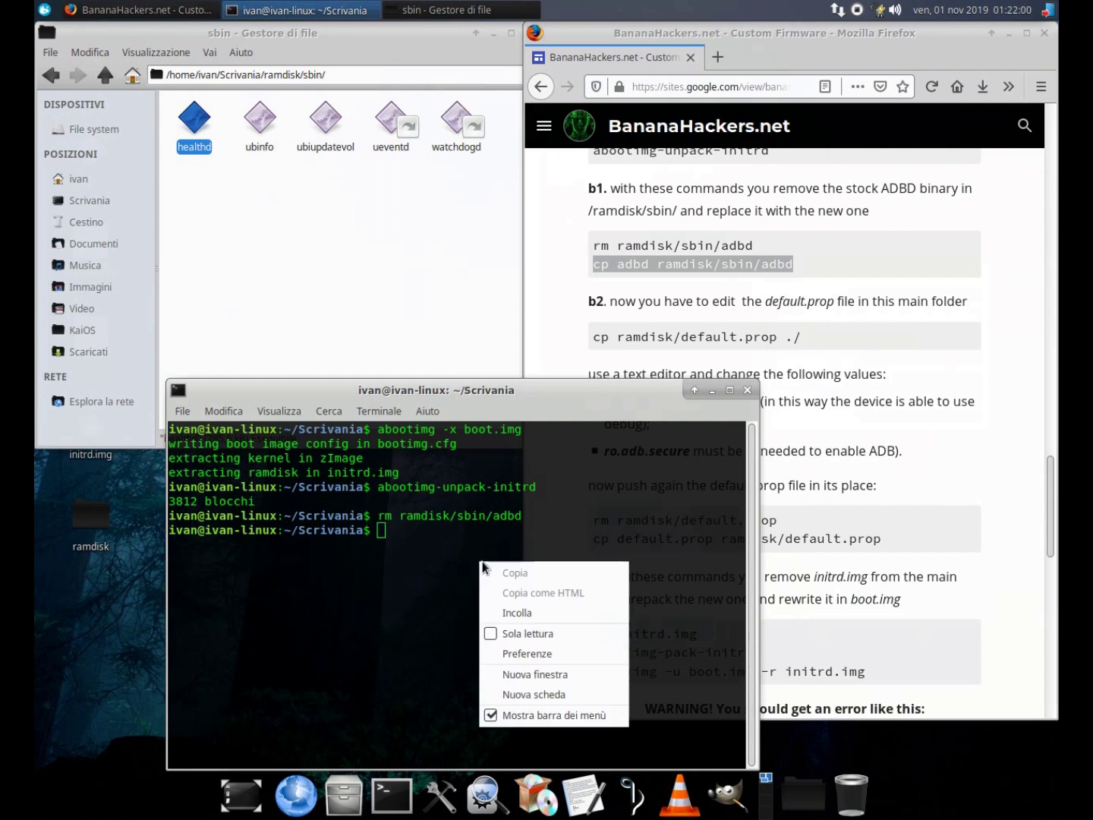
left_click(523, 613)
left_click_drag(331, 39, 415, 38)
left_click(69, 154)
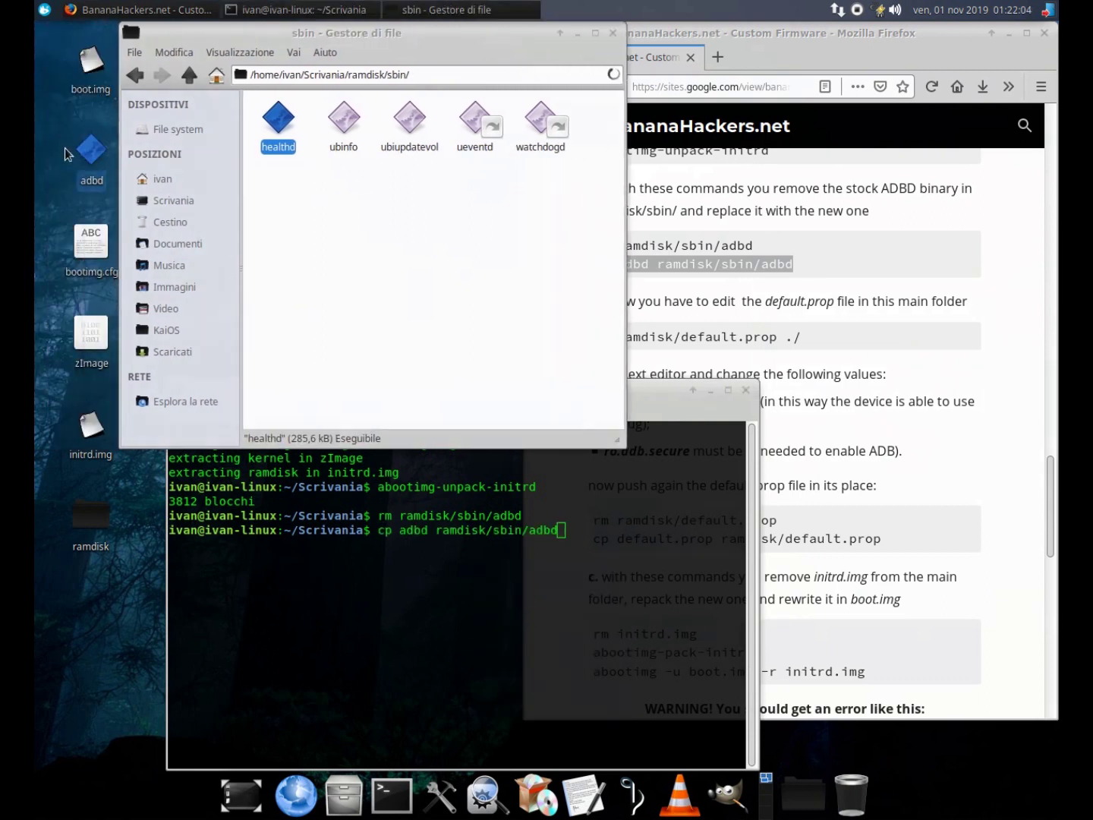
left_click(585, 561)
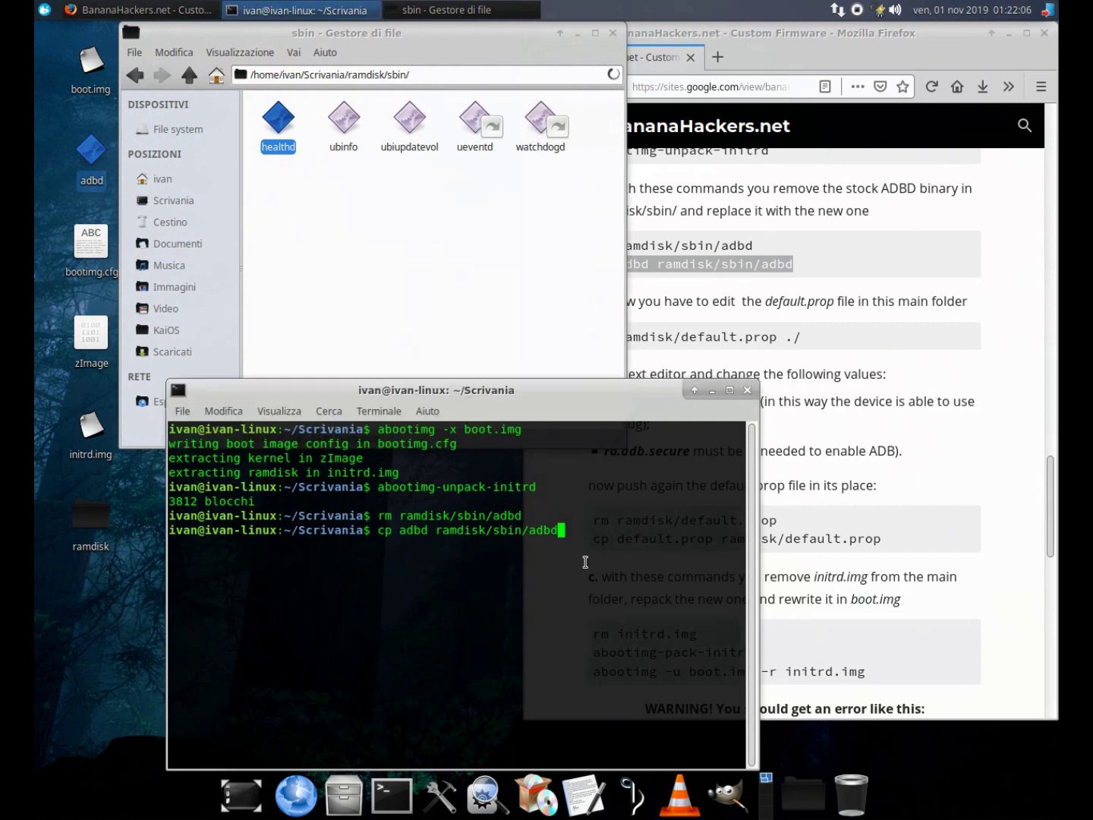
key("Return")
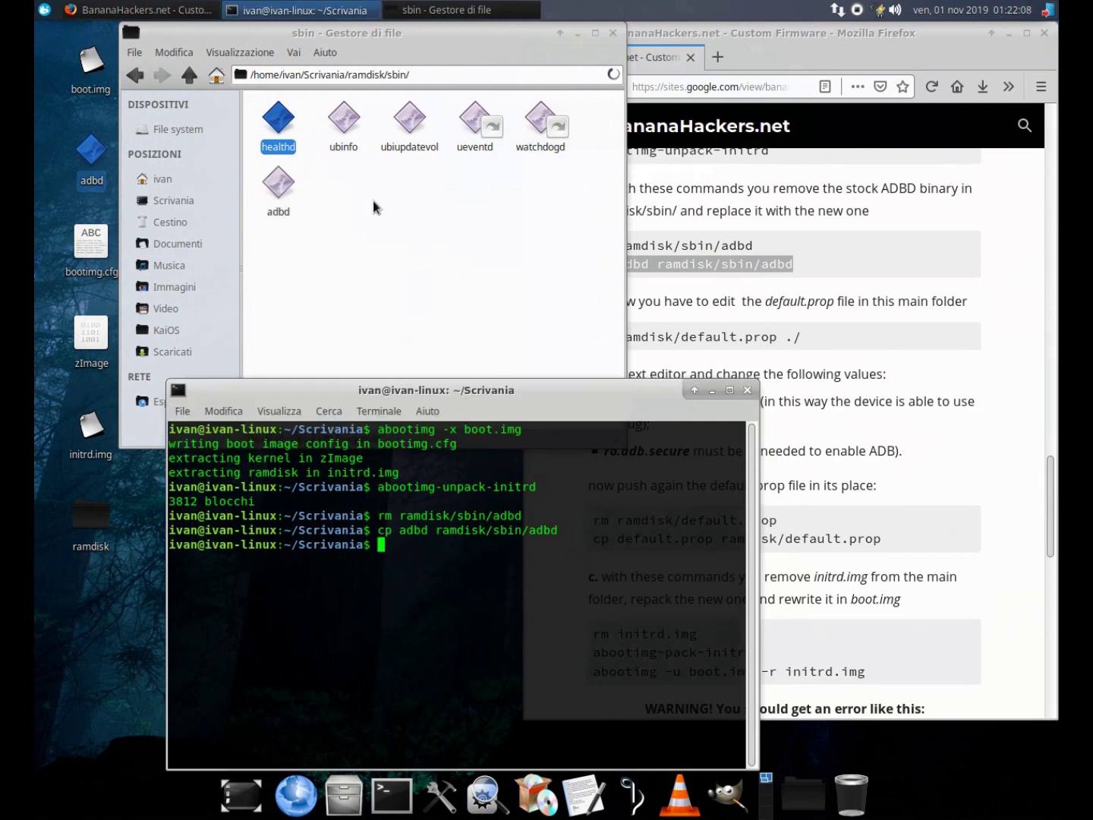
left_click(375, 203)
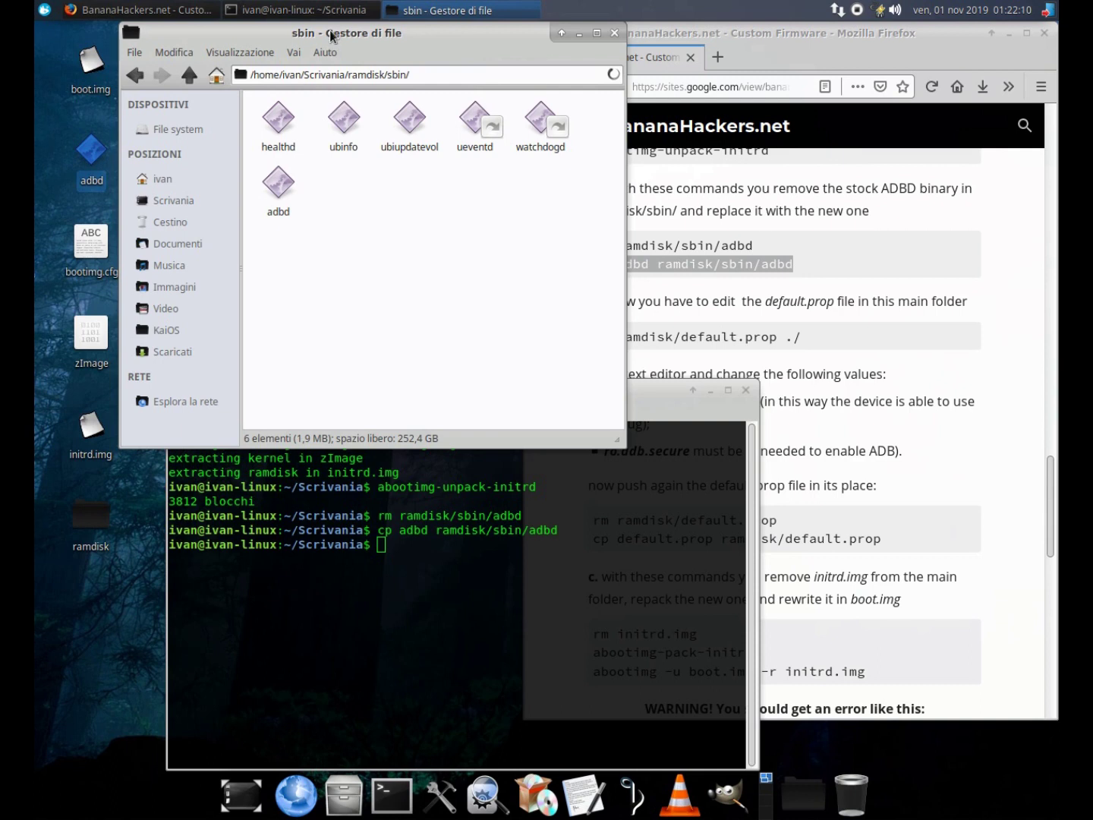
Step: Review the guide's b2 instruction line
left_click_drag(330, 30, 246, 31)
left_click(785, 243)
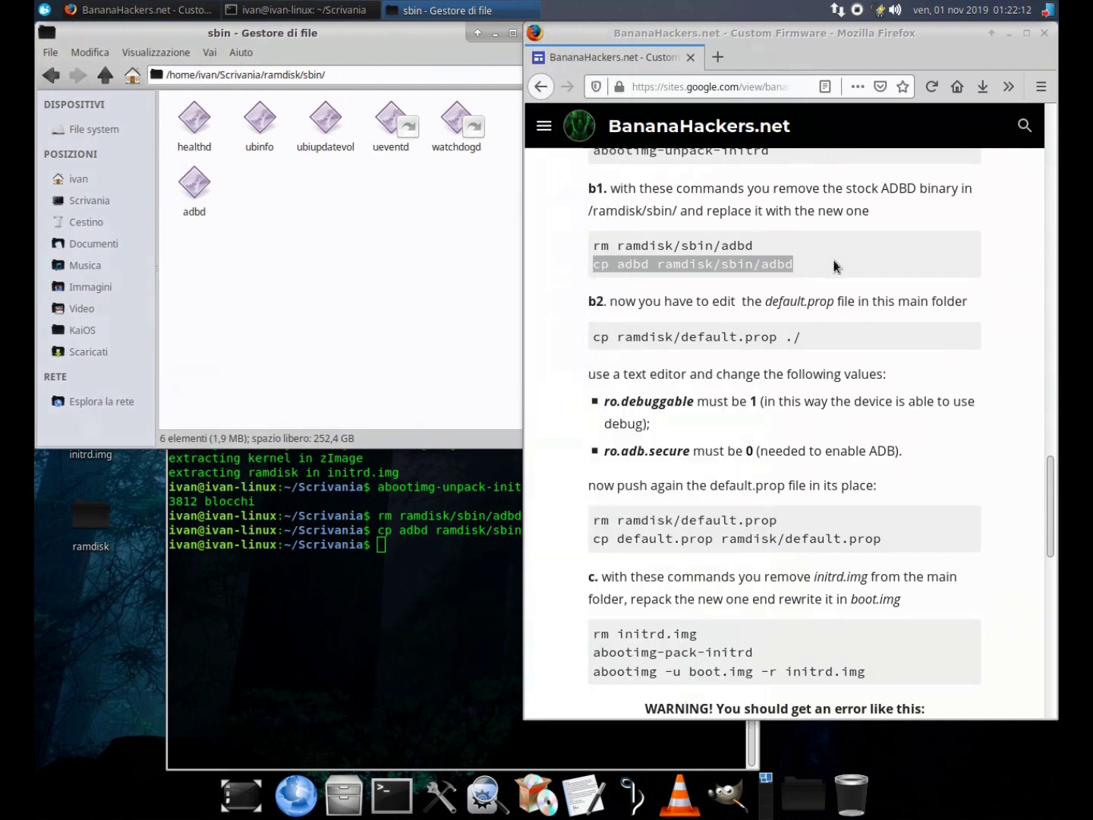
scroll(757, 265, "down", 1)
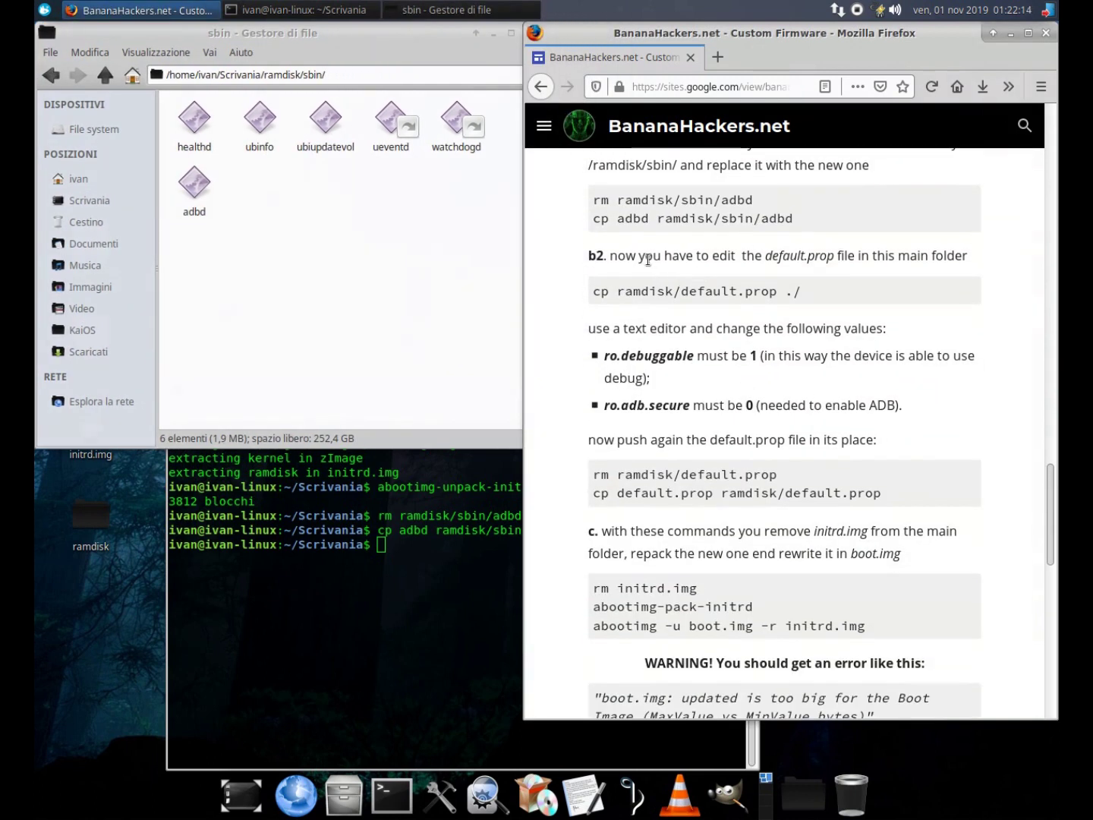
left_click_drag(616, 255, 838, 259)
left_click(776, 257)
Step: Return Thunar to the ramdisk folder and briefly view default.prop in Mousepad
left_click(429, 239)
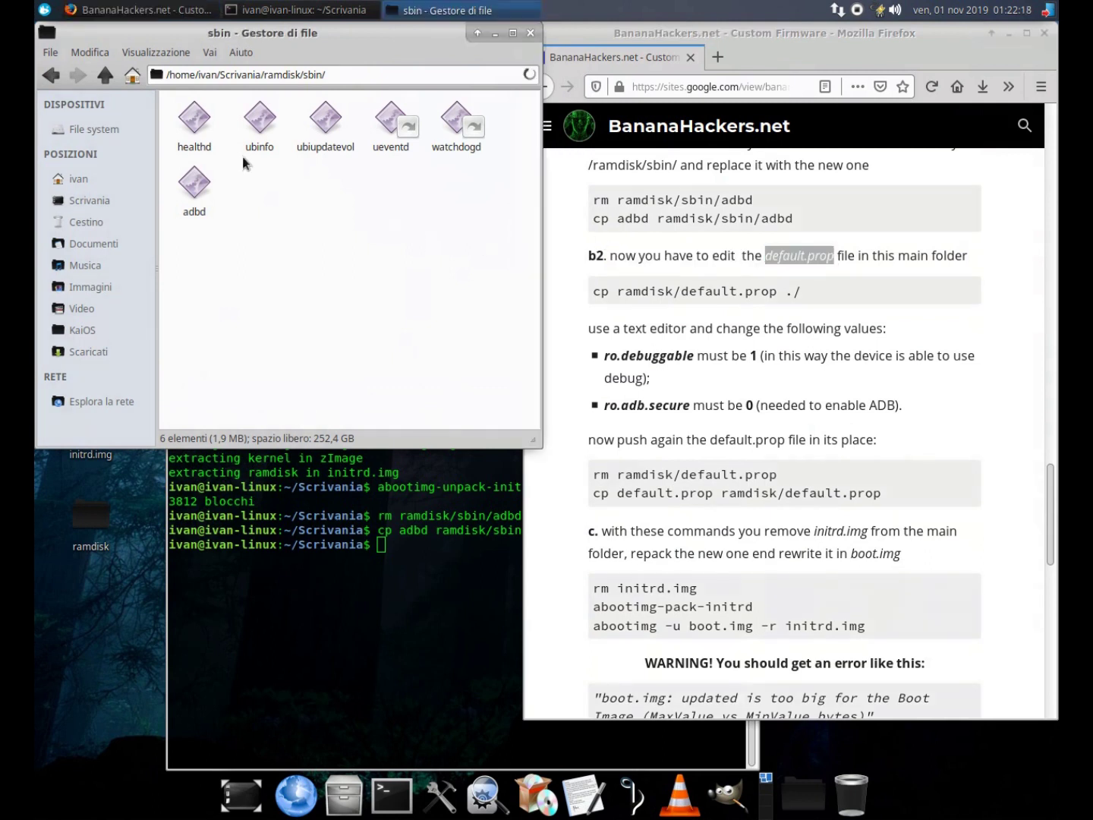
left_click(106, 75)
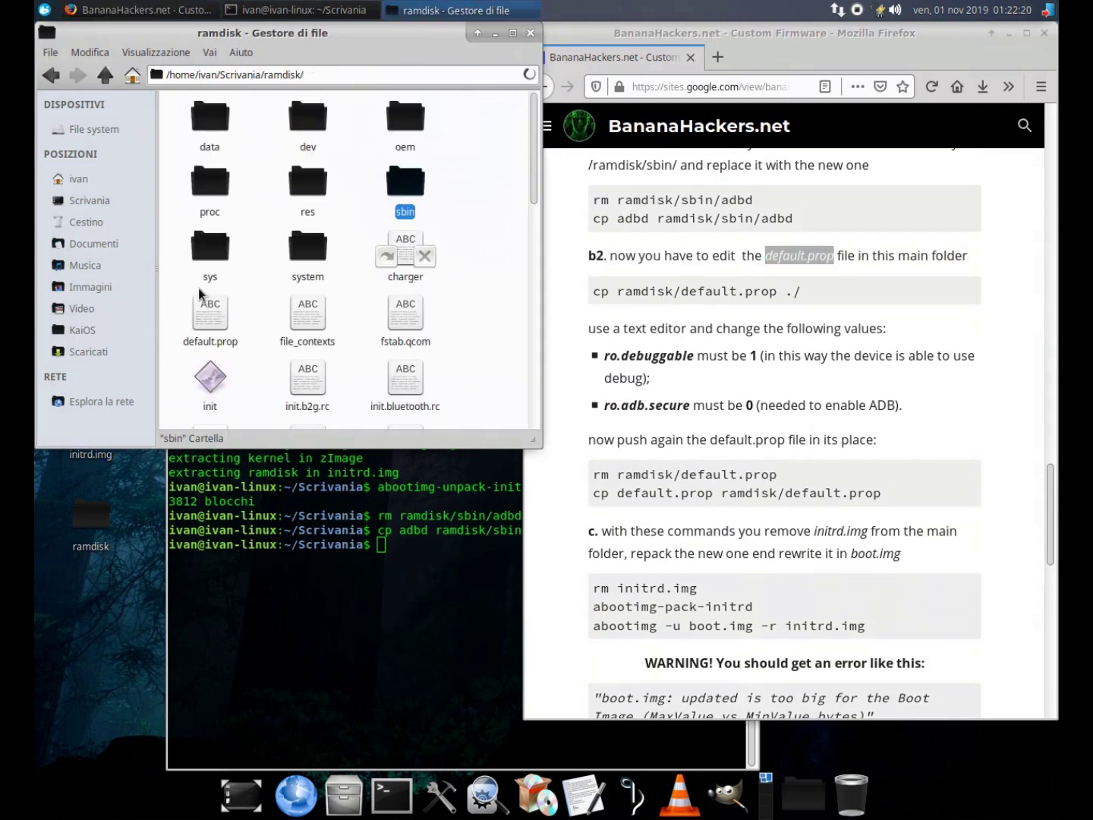
left_click(221, 329)
double_click(211, 316)
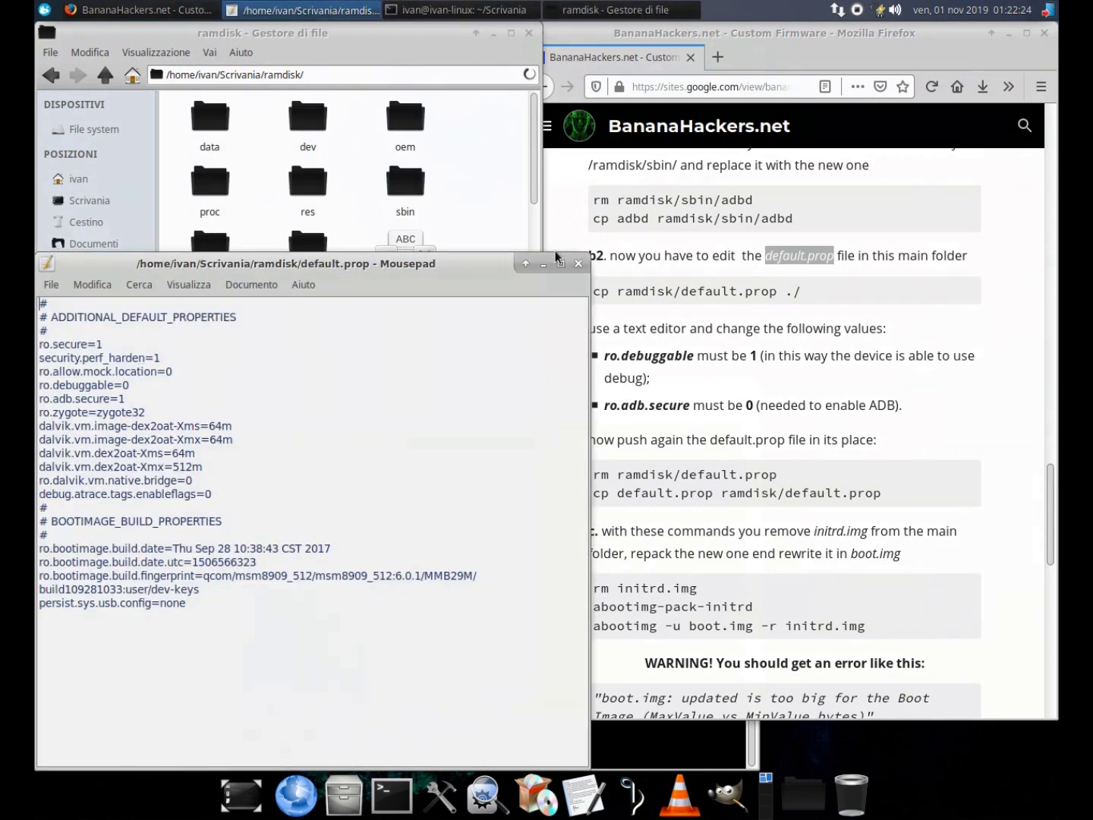
left_click(579, 265)
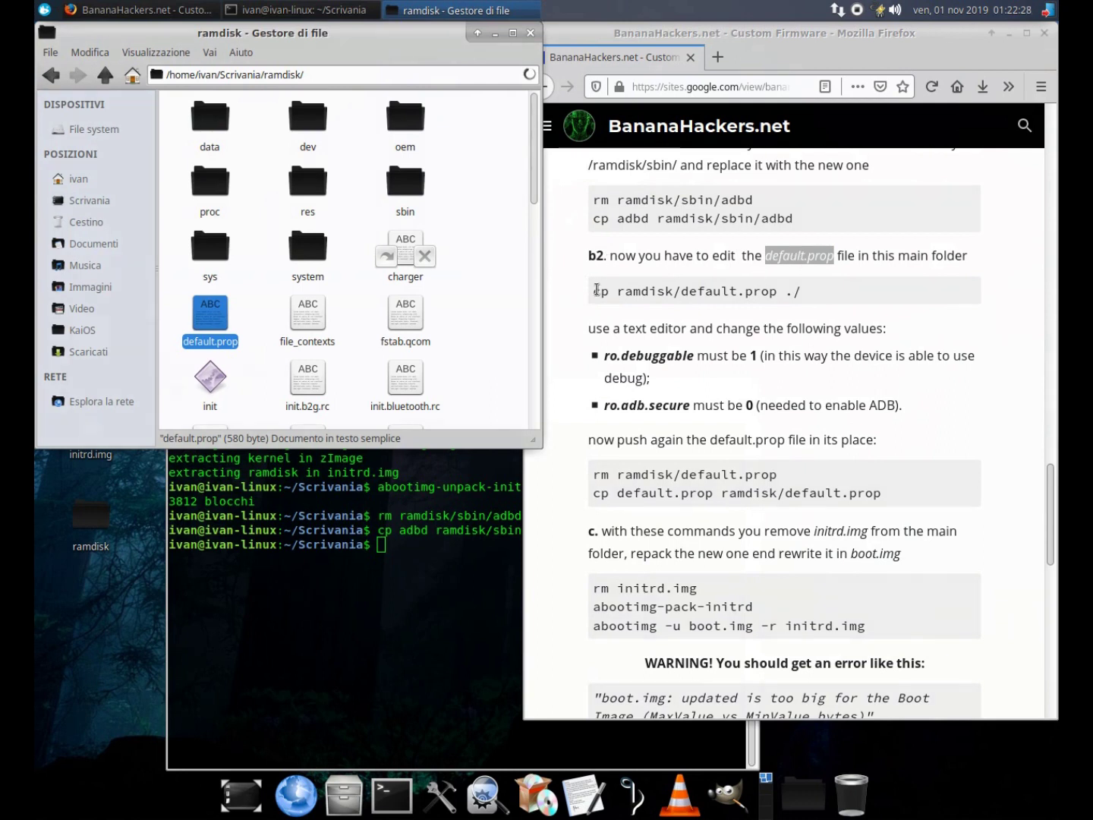
Step: Run 'cp ramdisk/default.prop ./' to copy default.prop onto the desktop
left_click_drag(596, 290, 802, 293)
right_click(779, 292)
left_click(796, 308)
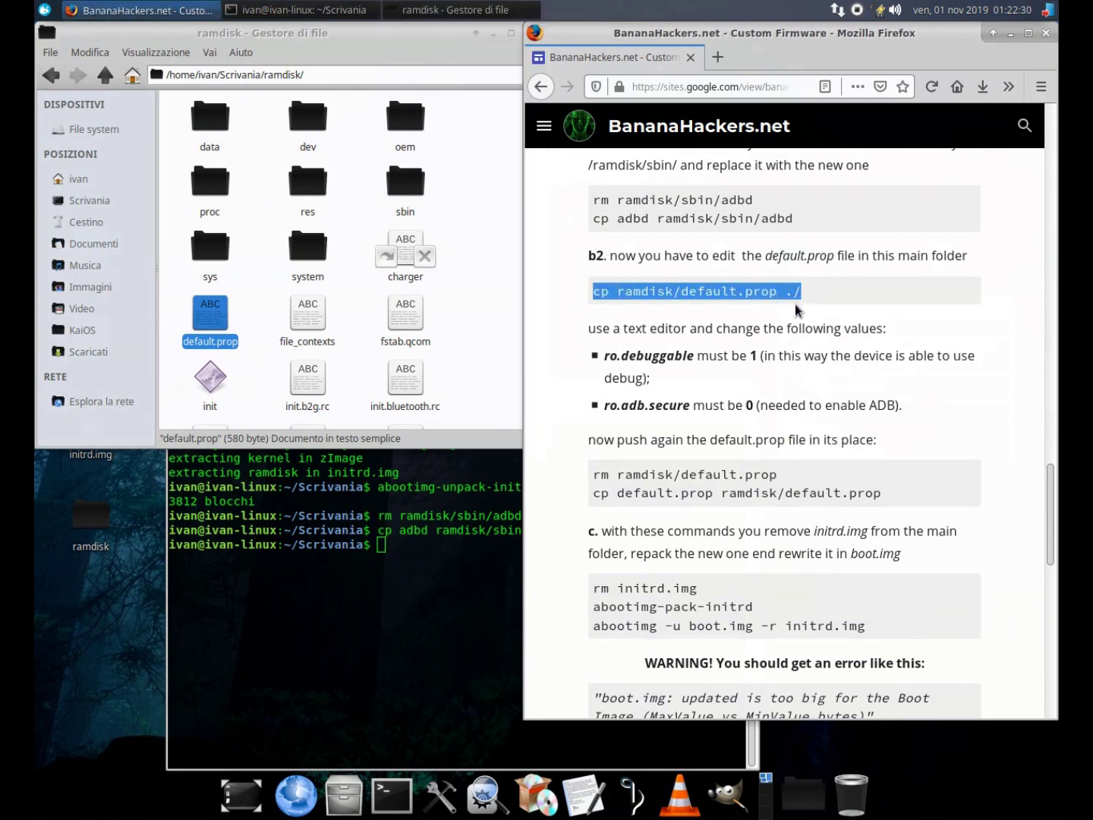
left_click(423, 598)
right_click(426, 593)
left_click(467, 640)
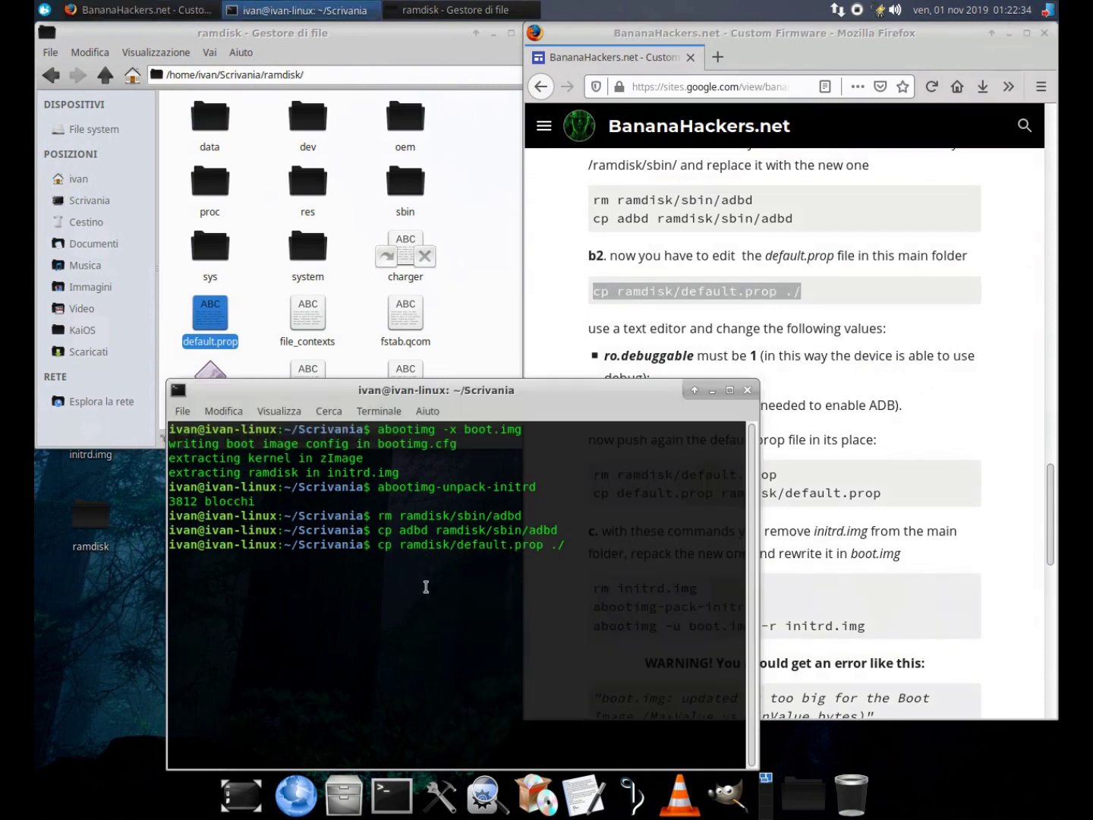
key("Return")
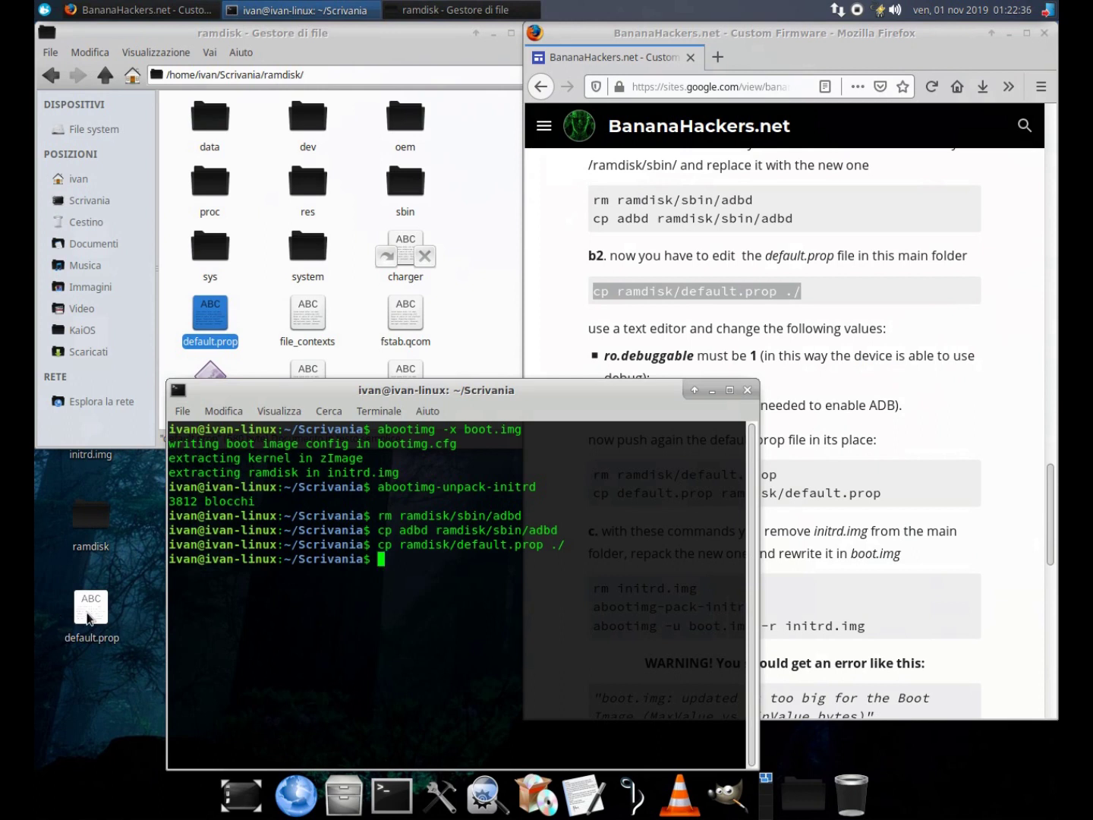
Step: Open the desktop default.prop and check ro.debuggable against the guide's 'must be 1' rule
double_click(89, 611)
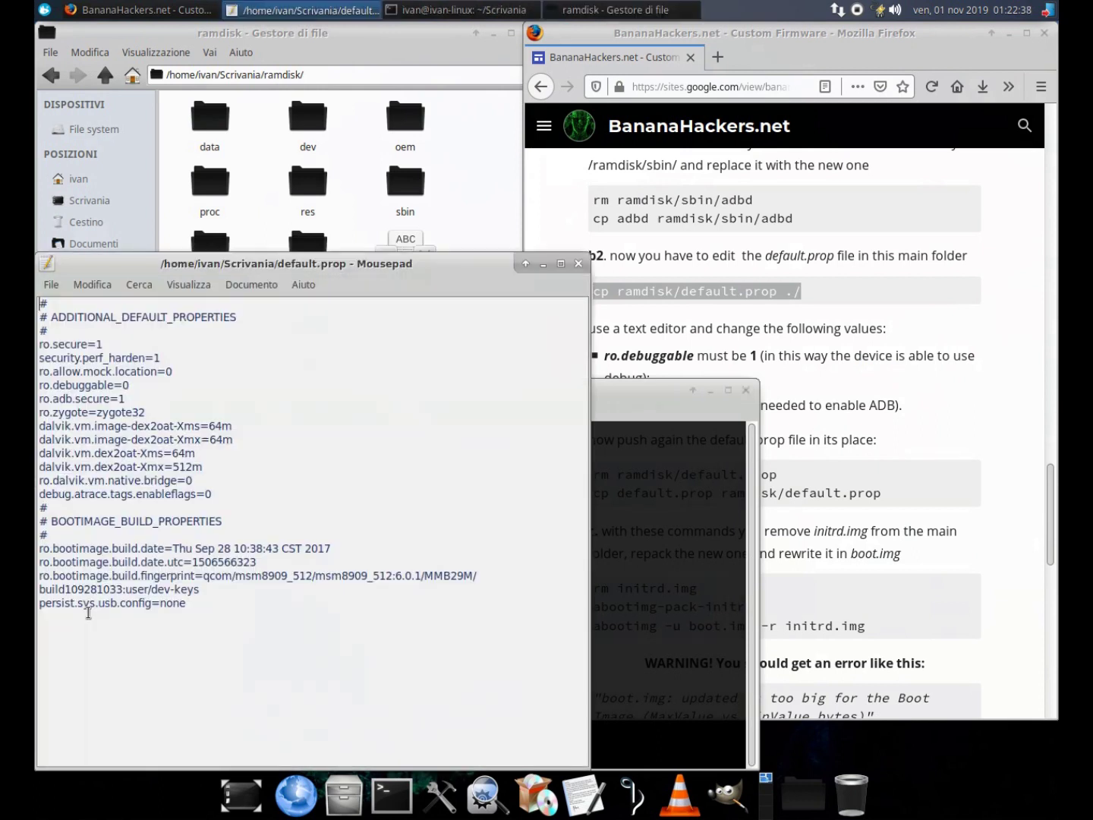
left_click(721, 341)
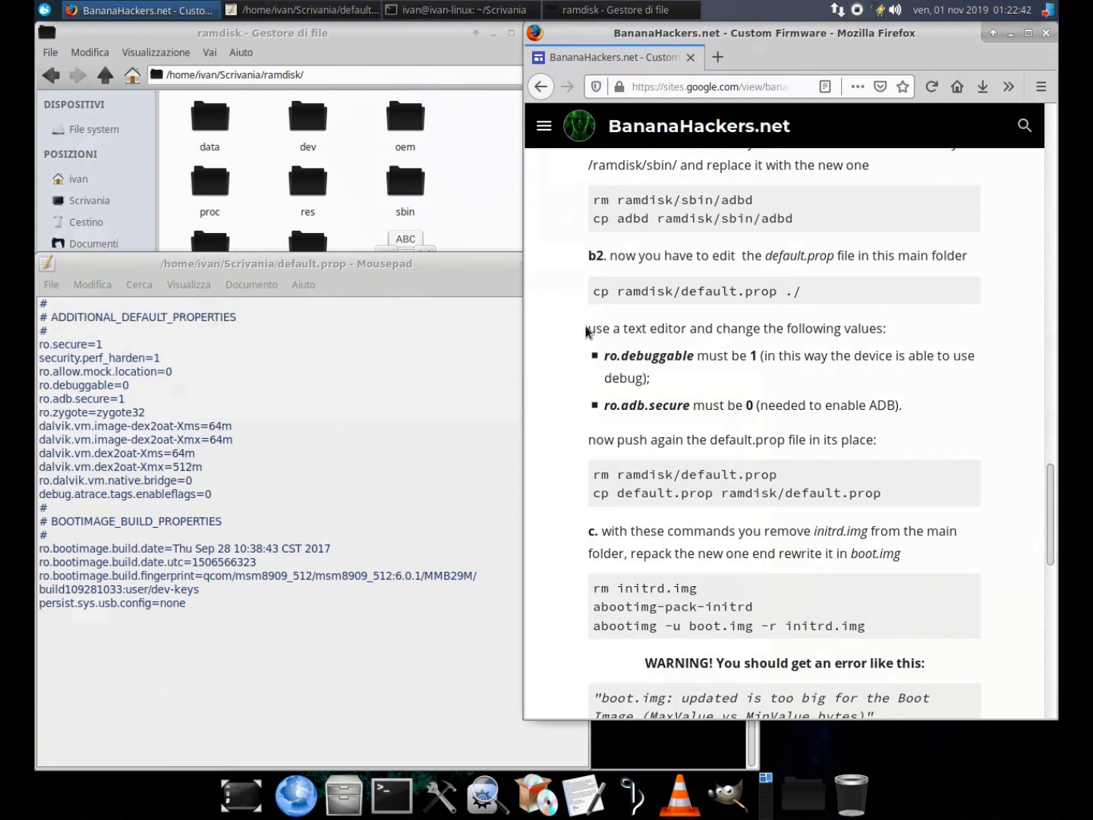
left_click_drag(601, 326, 895, 334)
left_click(904, 344)
left_click_drag(606, 356, 760, 359)
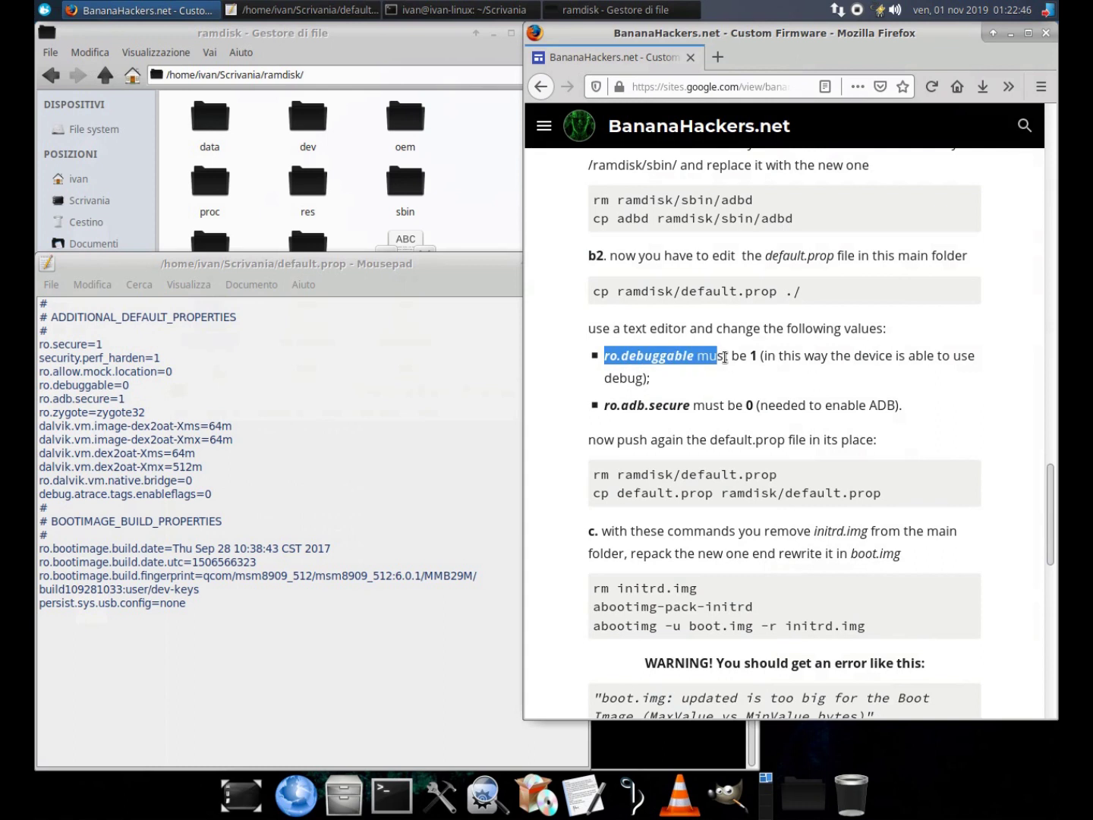
left_click(760, 358)
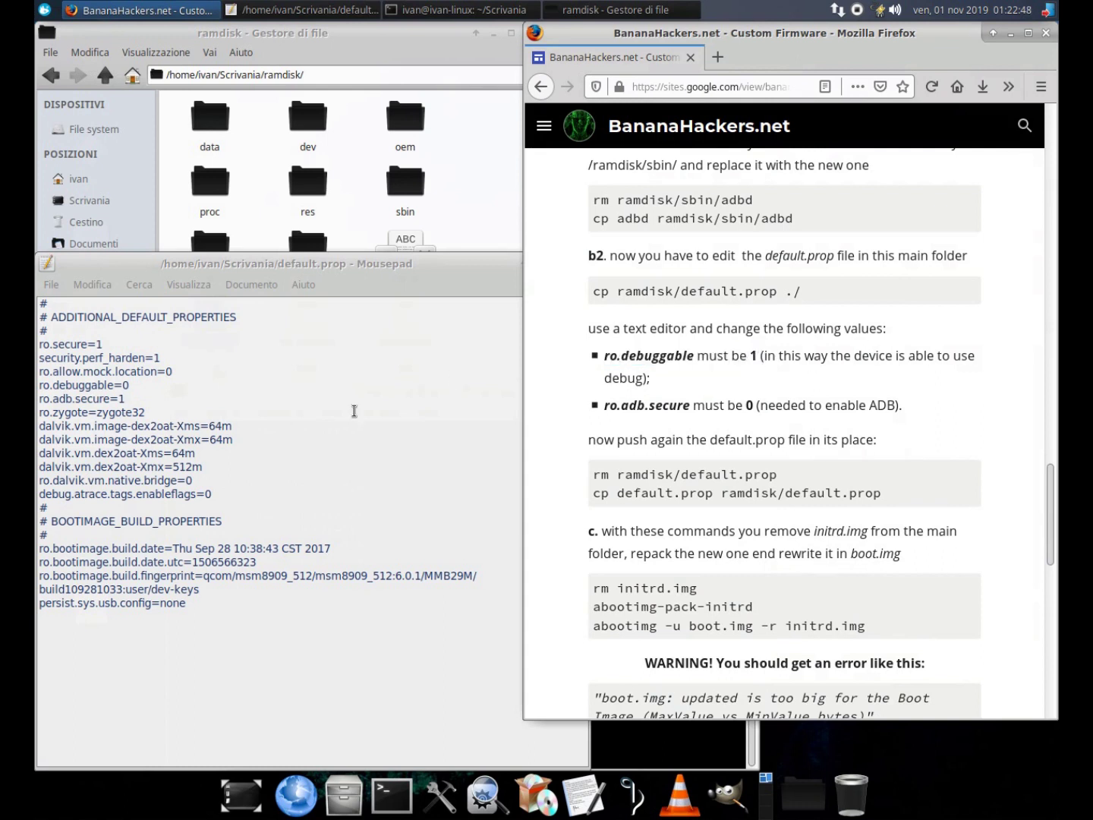
left_click(124, 385)
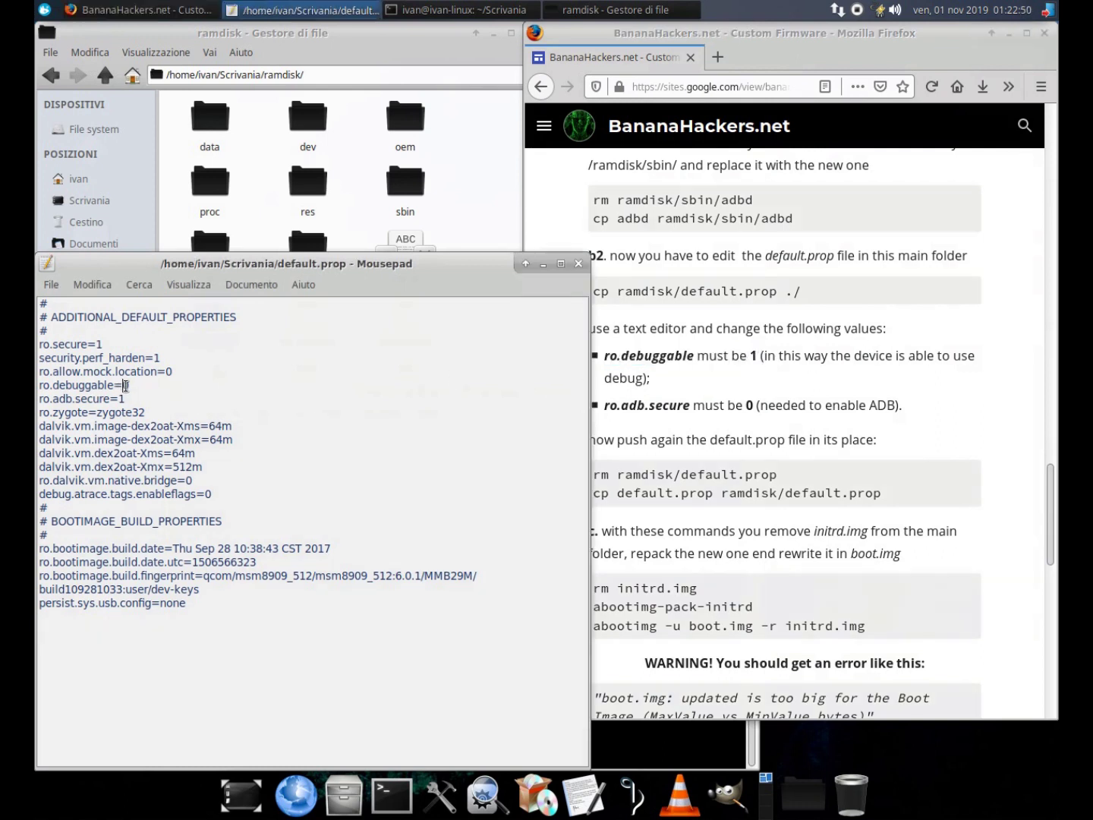
type("1")
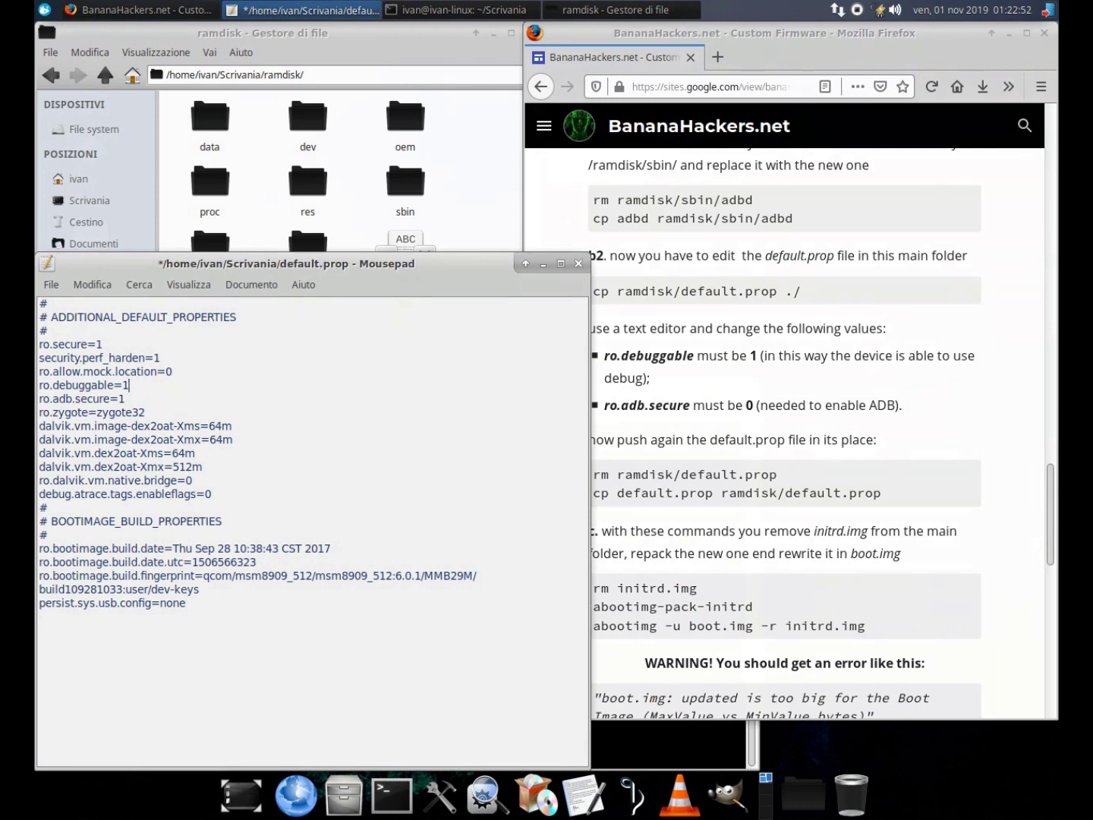
Step: Change ro.adb.secure from 1 to 0 and save default.prop when closing
left_click(618, 414)
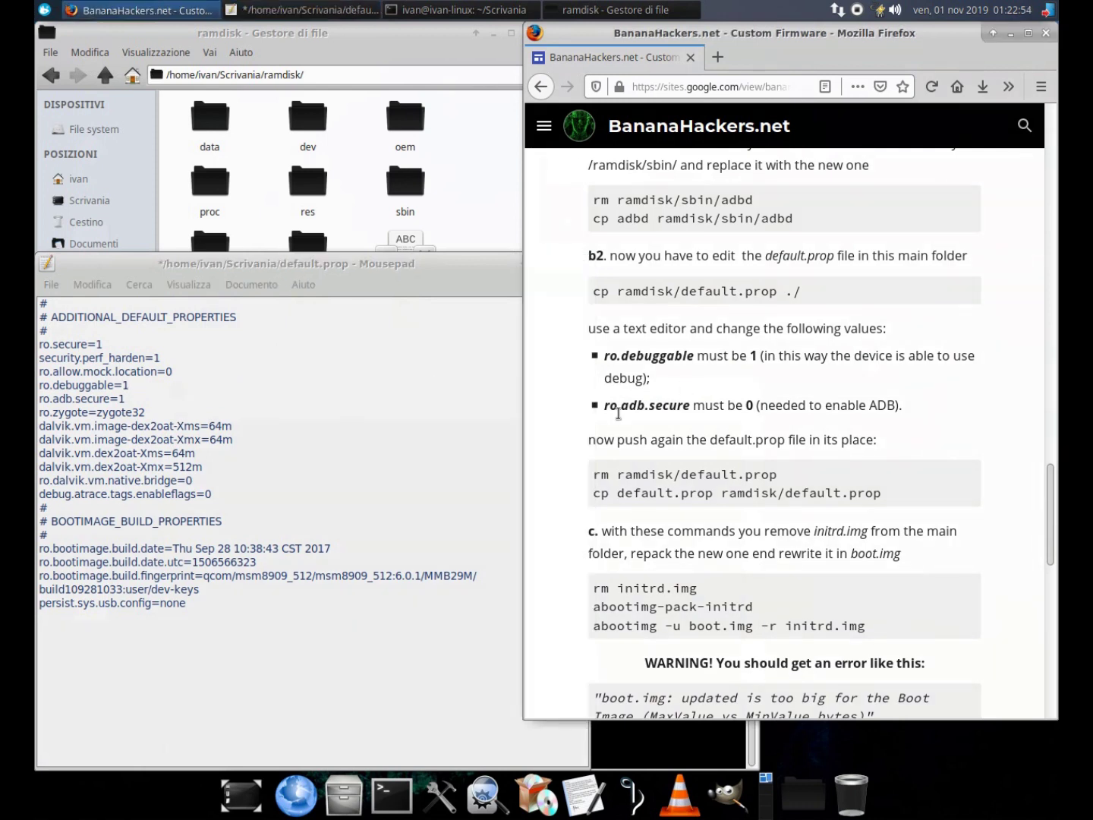
left_click_drag(607, 407, 756, 406)
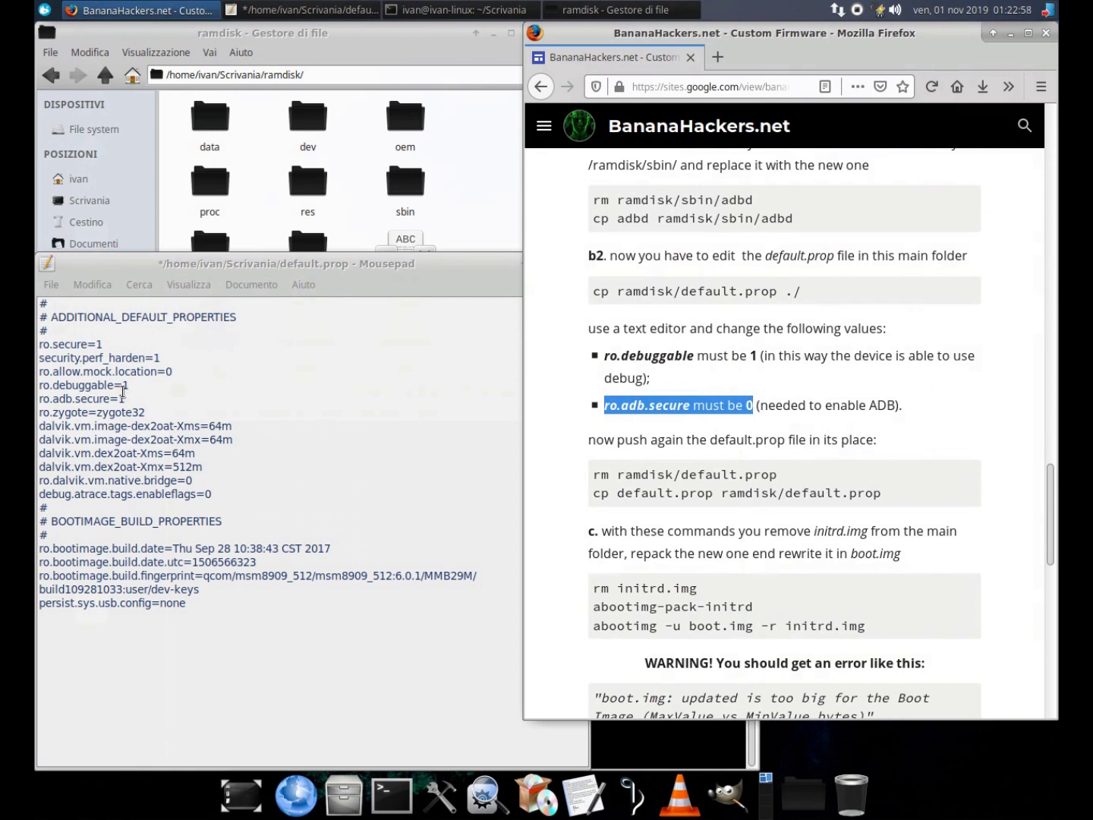
left_click(116, 398)
left_click_drag(118, 399, 129, 400)
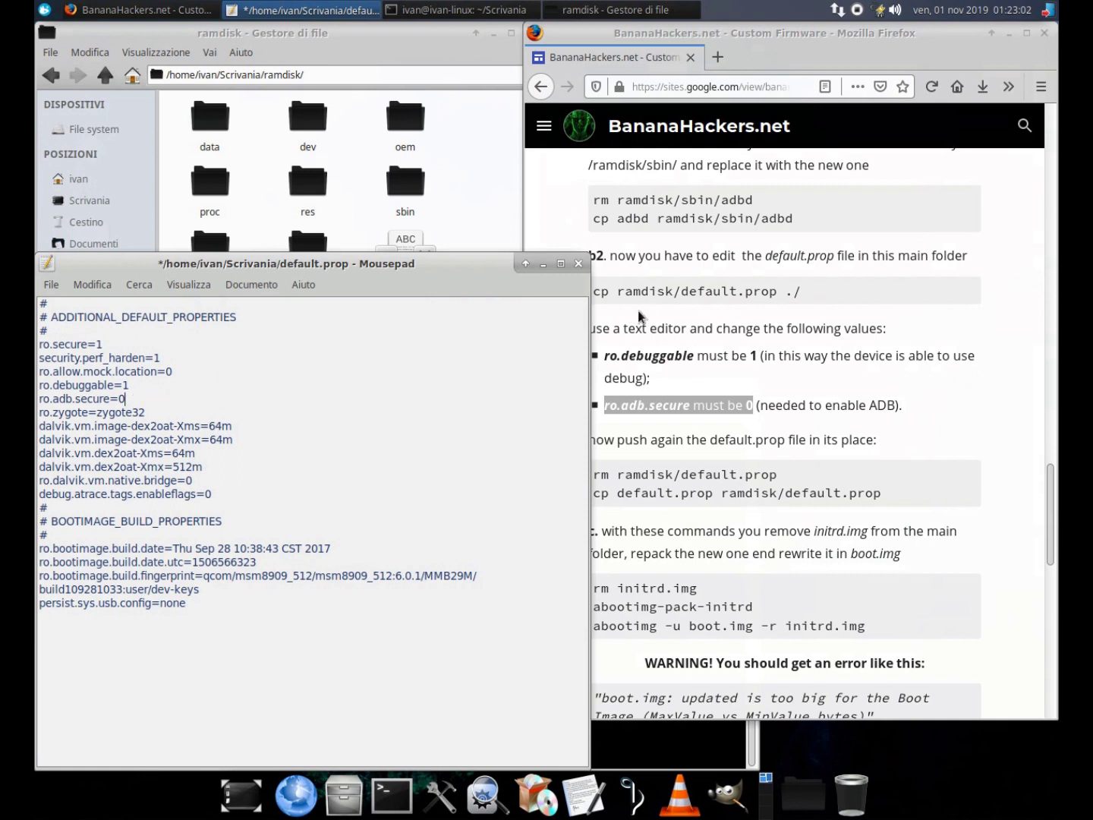
left_click(579, 263)
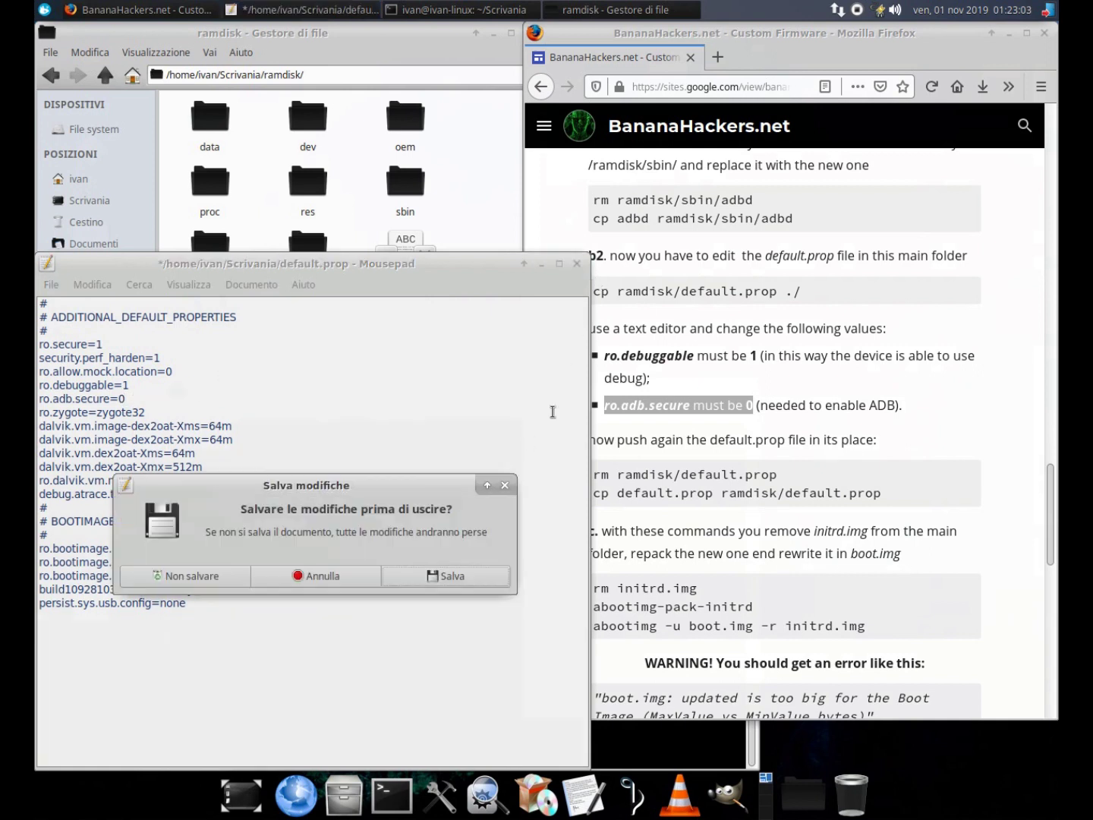
left_click(490, 570)
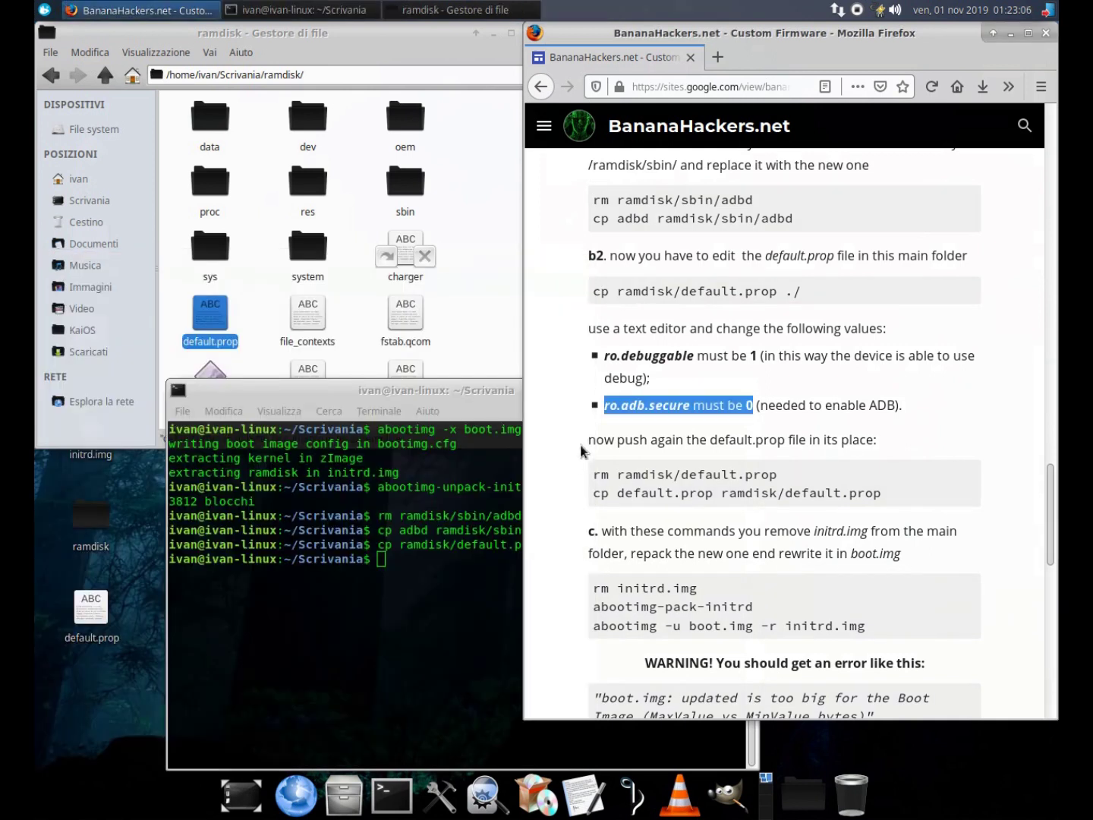
Step: Remove the ramdisk's default.prop by running 'rm ramdisk/default.prop'
left_click_drag(589, 440, 840, 445)
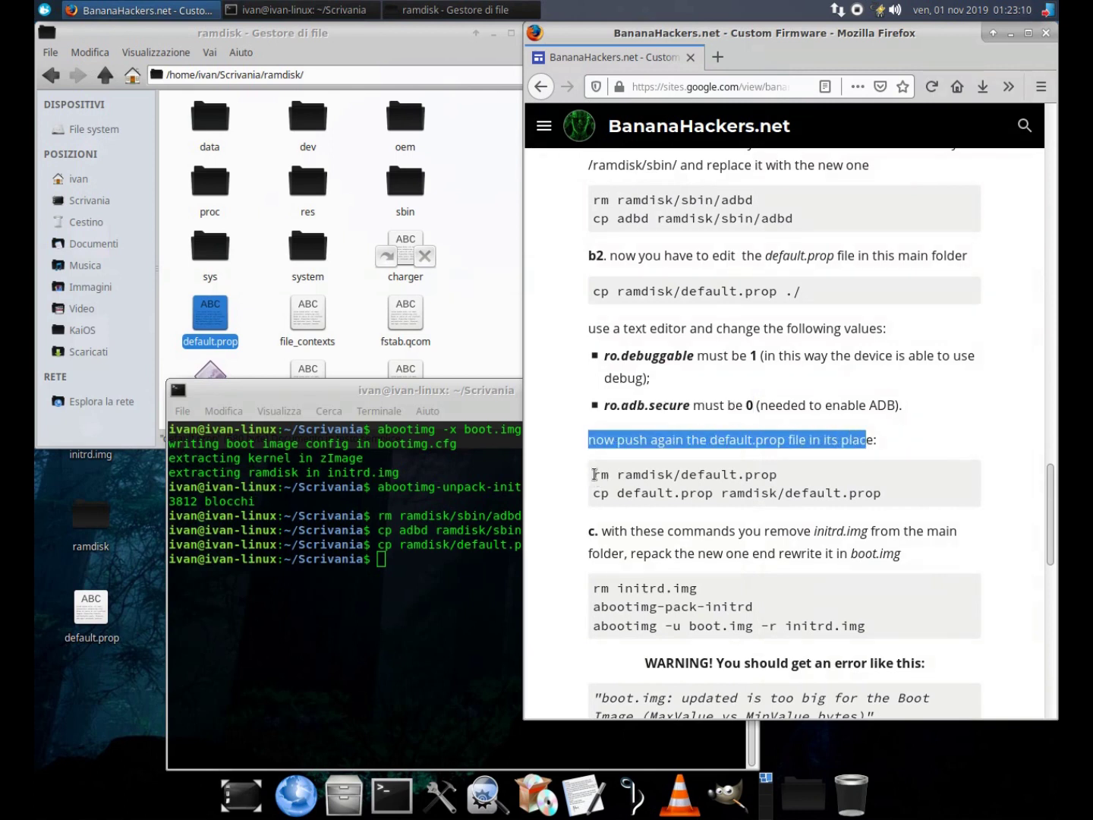
left_click_drag(593, 474, 777, 477)
right_click(758, 475)
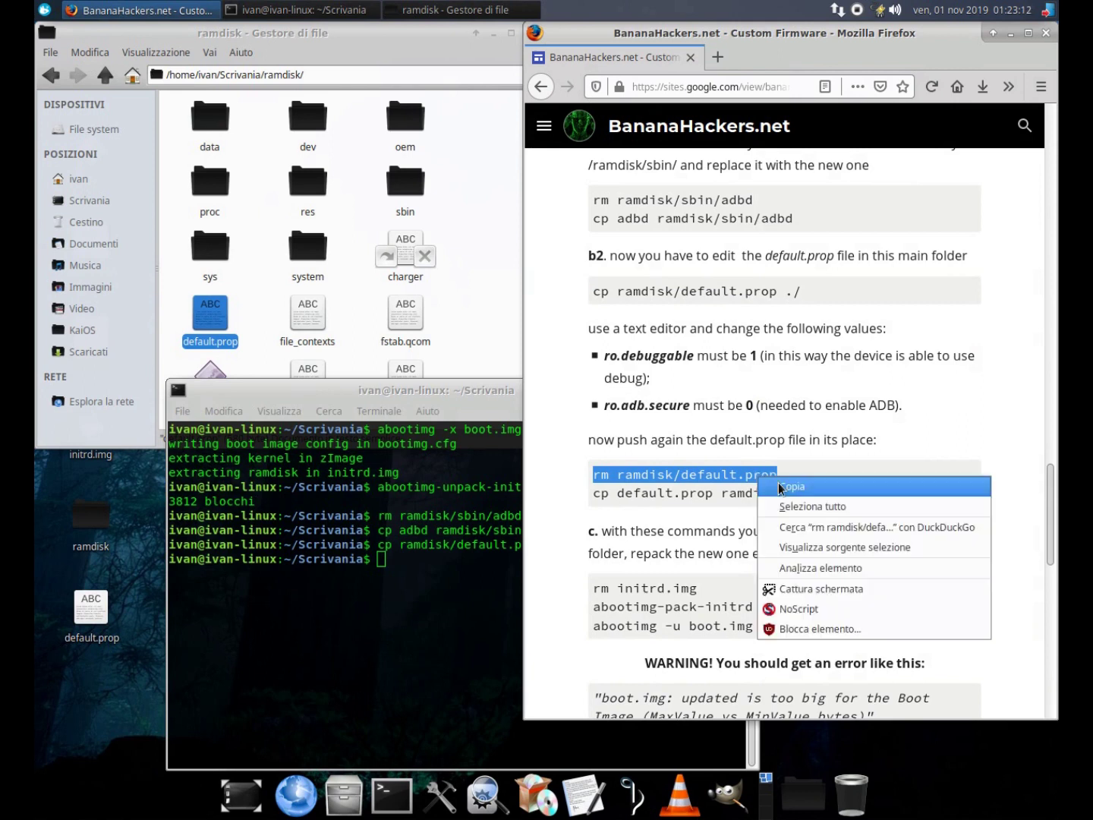
left_click(794, 487)
left_click(434, 563)
right_click(432, 561)
left_click(465, 620)
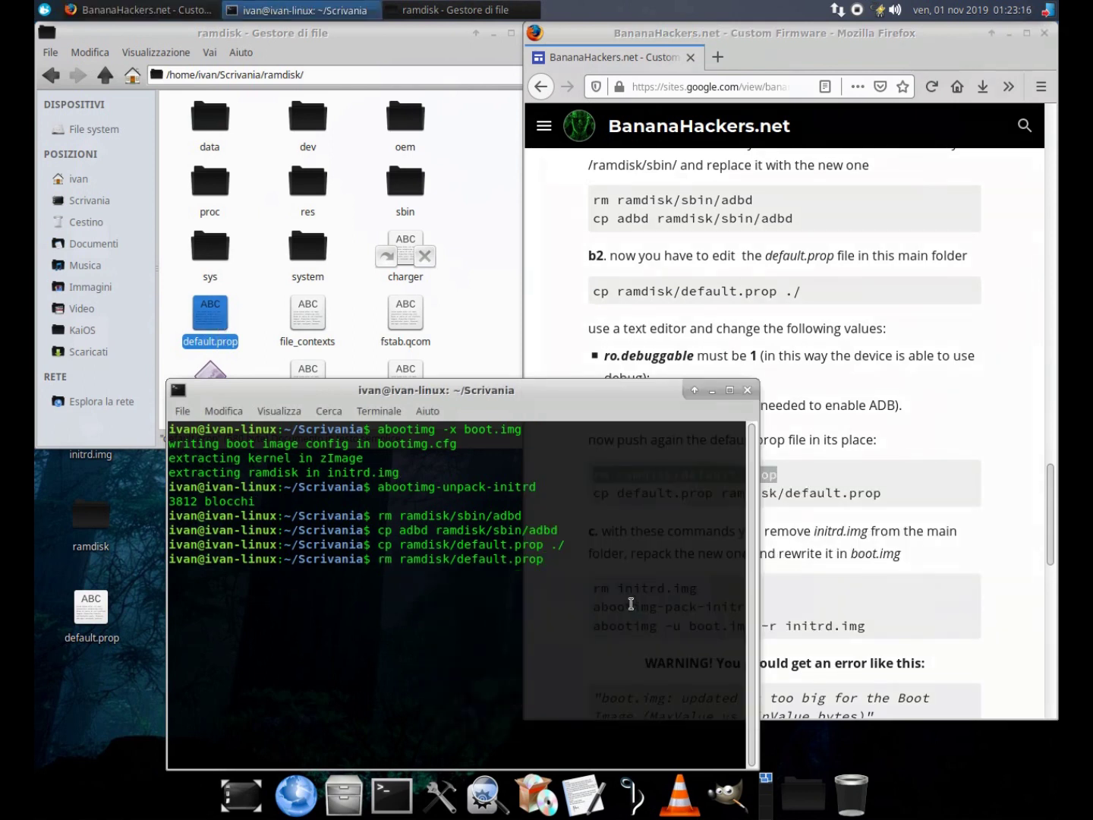
key("Return")
Step: Run 'cp default.prop ramdisk/default.prop' to put the edited file back
left_click(733, 344)
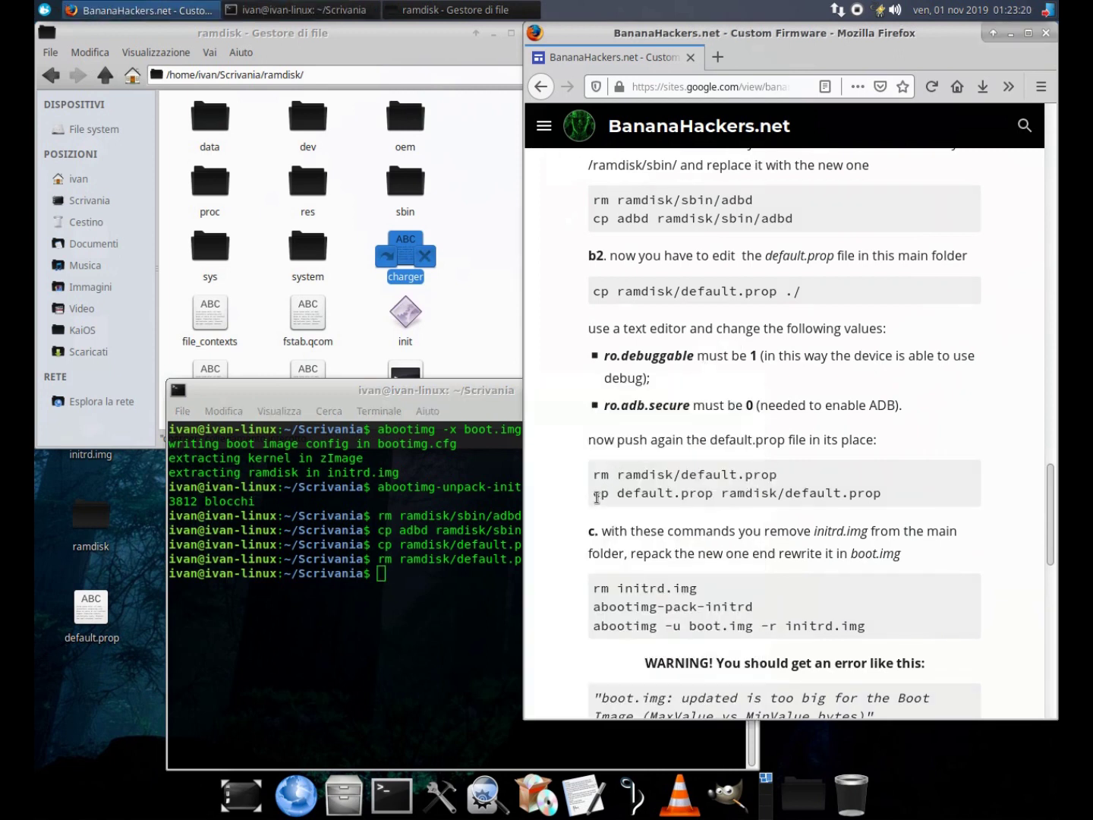
left_click_drag(598, 498, 883, 498)
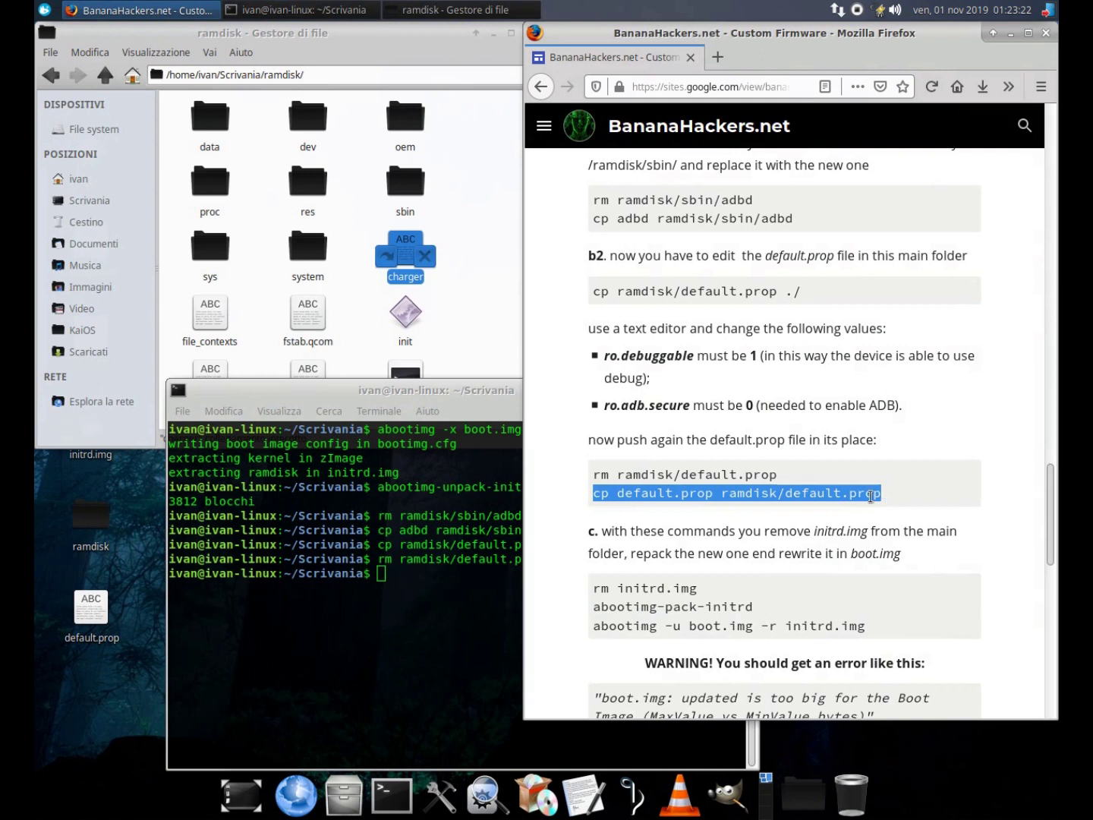
right_click(871, 496)
left_click(882, 506)
left_click(461, 622)
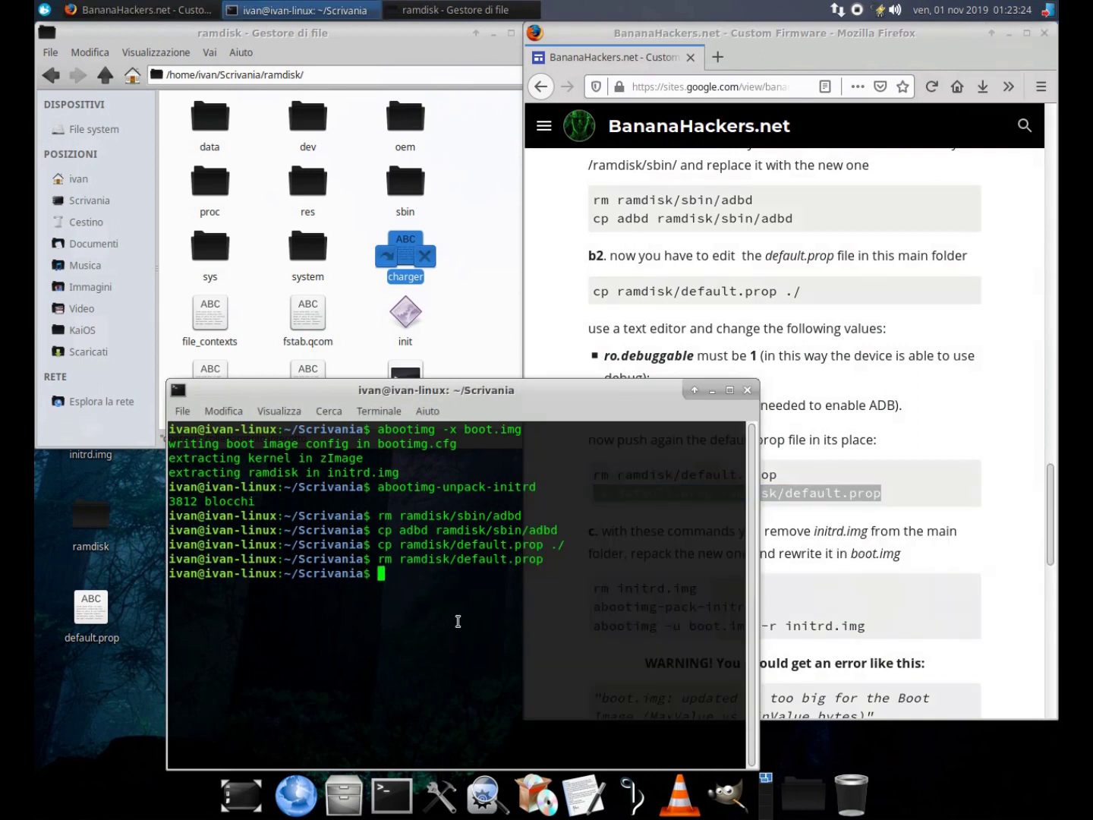
right_click(458, 621)
left_click(510, 507)
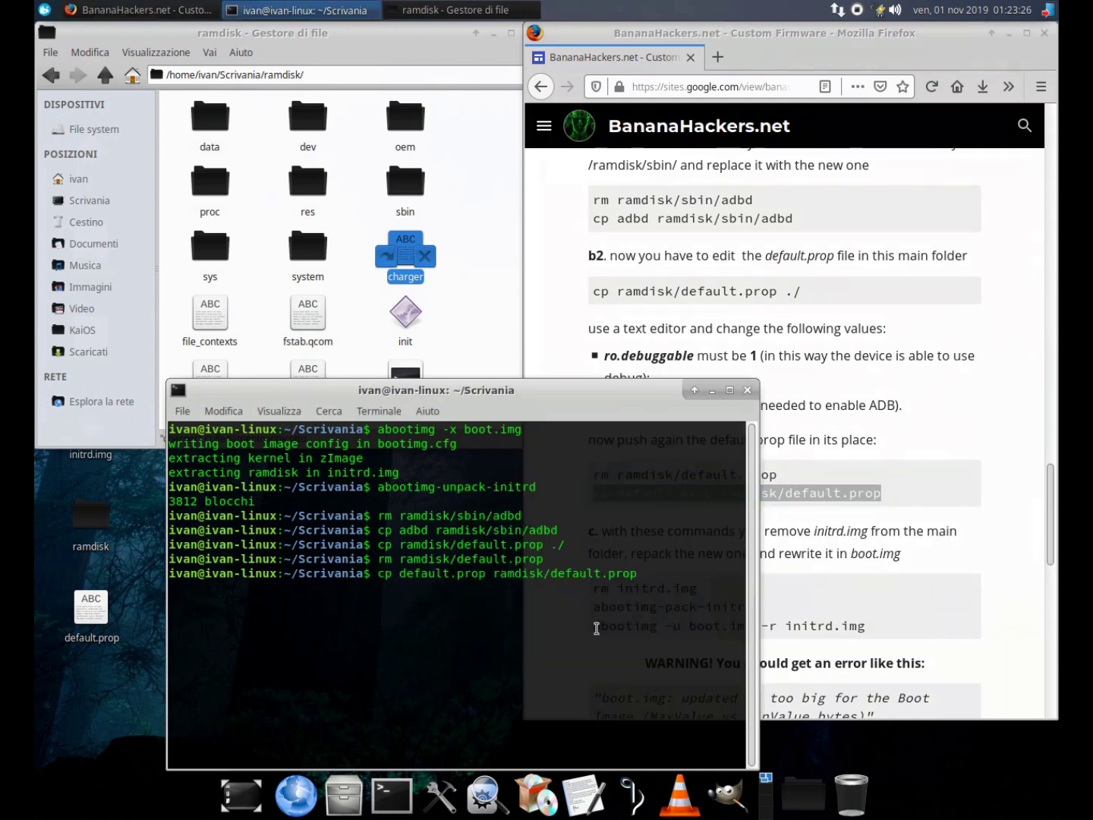
key("Return")
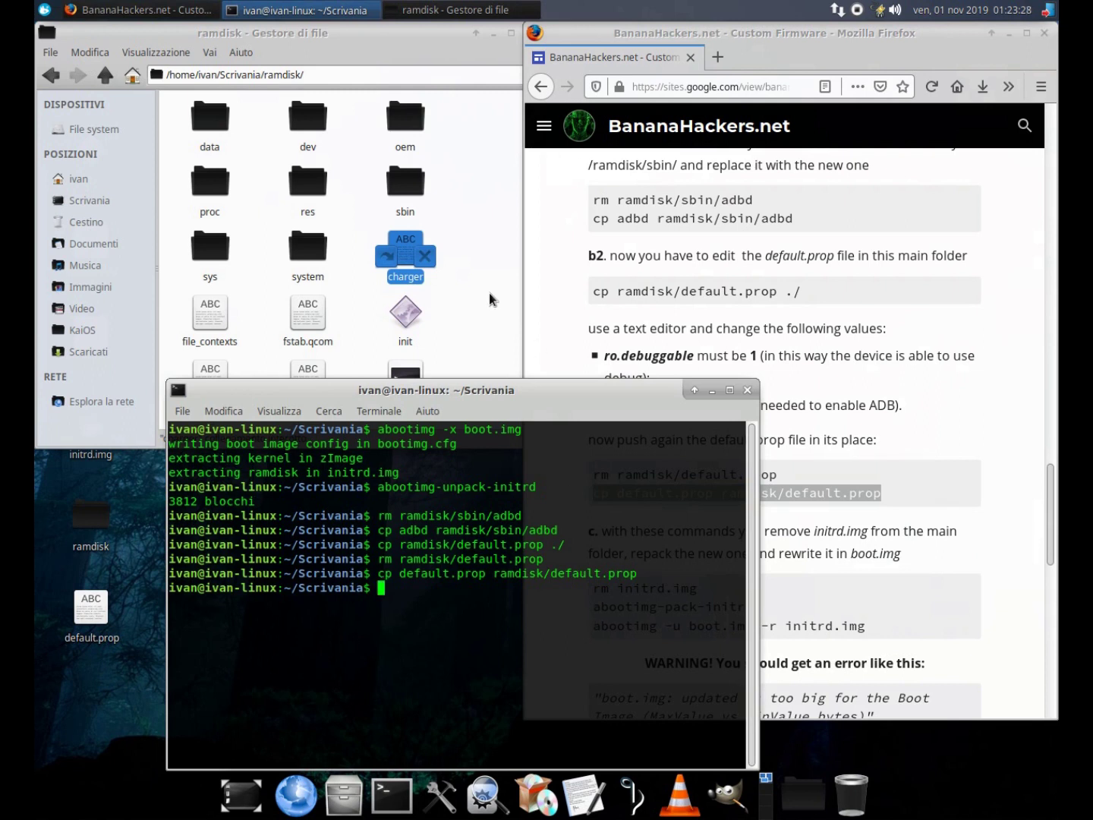
left_click(489, 293)
scroll(490, 293, "down", 3)
scroll(490, 293, "down", 2)
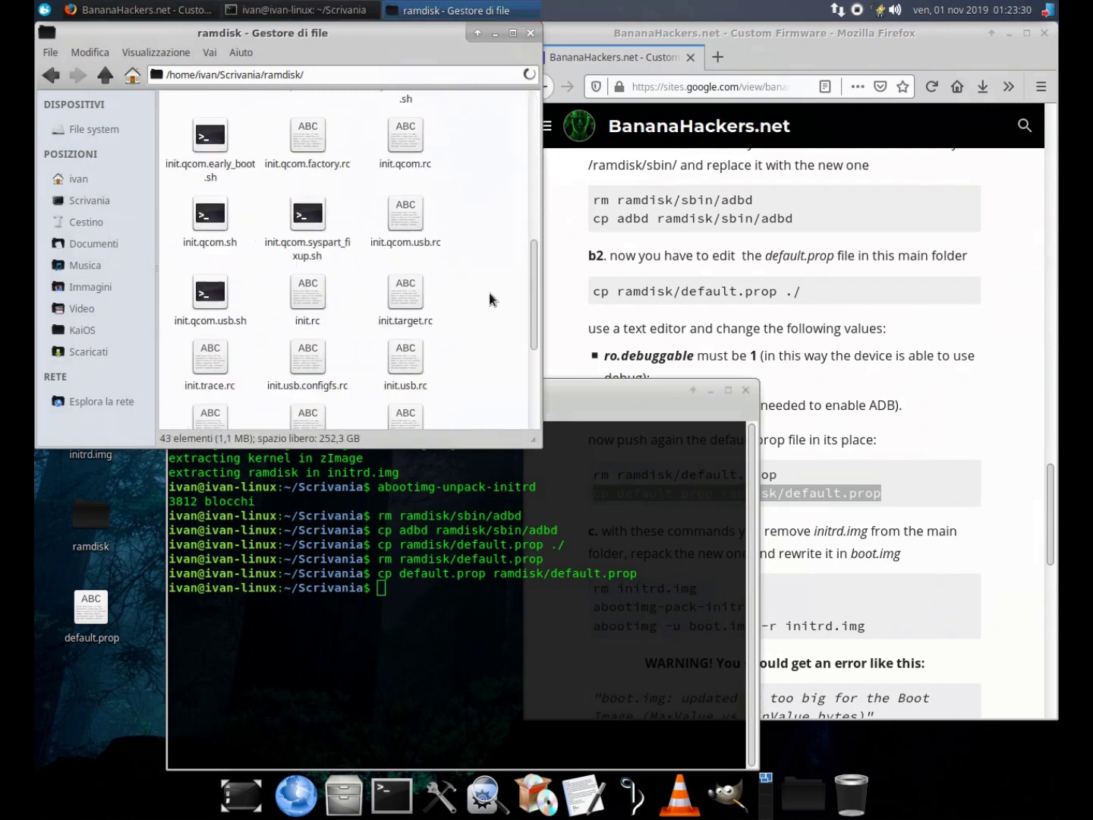
scroll(489, 292, "down", 3)
Step: Confirm the ramdisk default.prop shows ro.debuggable=1 and ro.adb.secure=0, then close Mousepad and Thunar
double_click(213, 389)
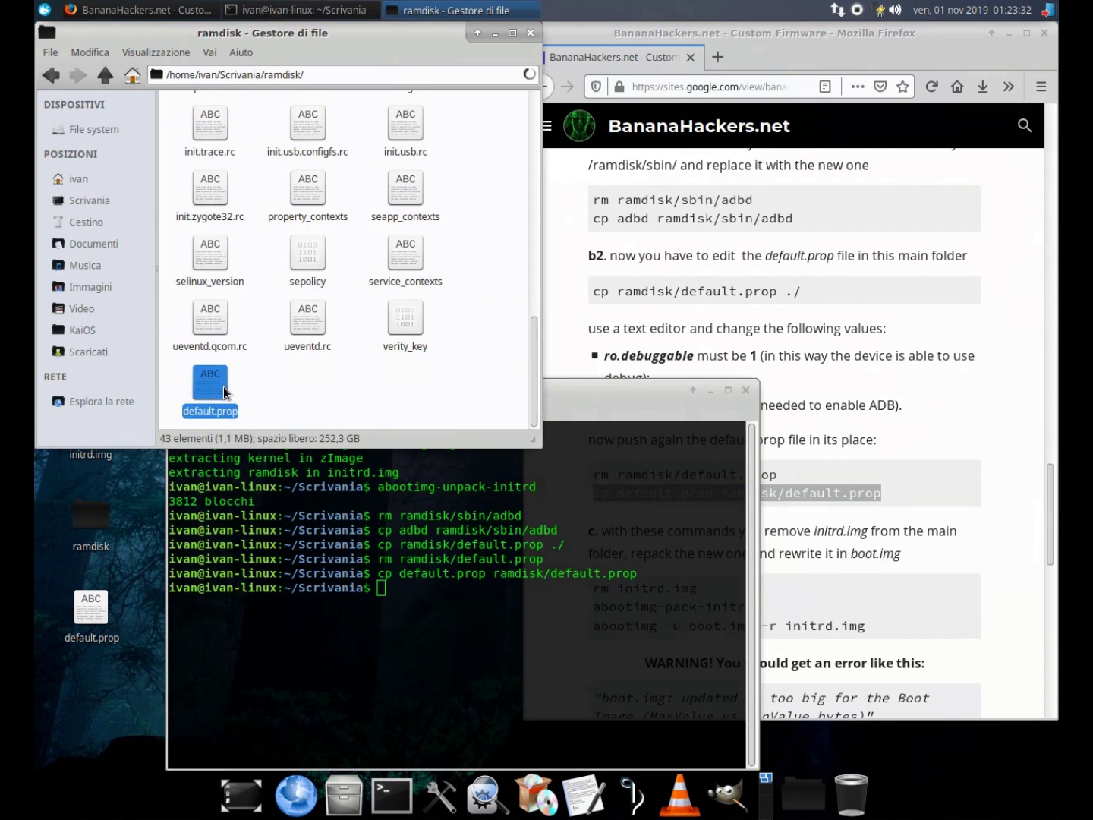
left_click_drag(199, 268, 310, 269)
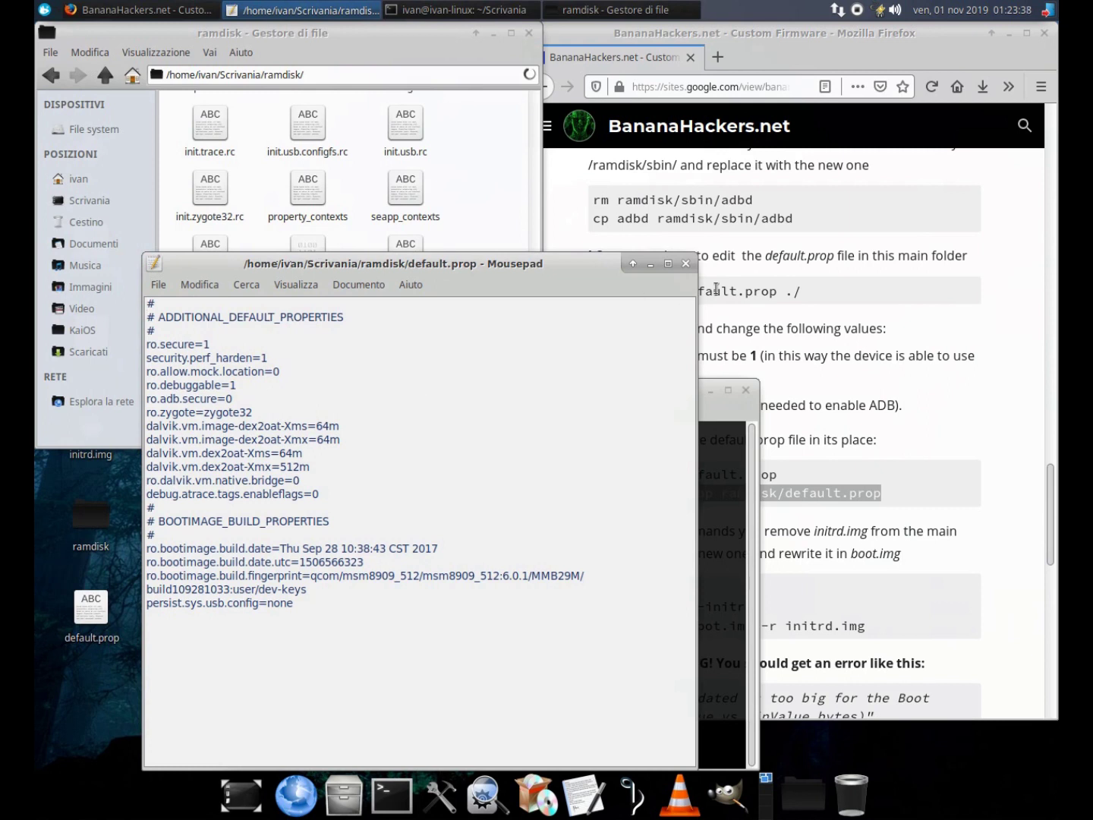
left_click(687, 263)
left_click_drag(587, 398, 454, 393)
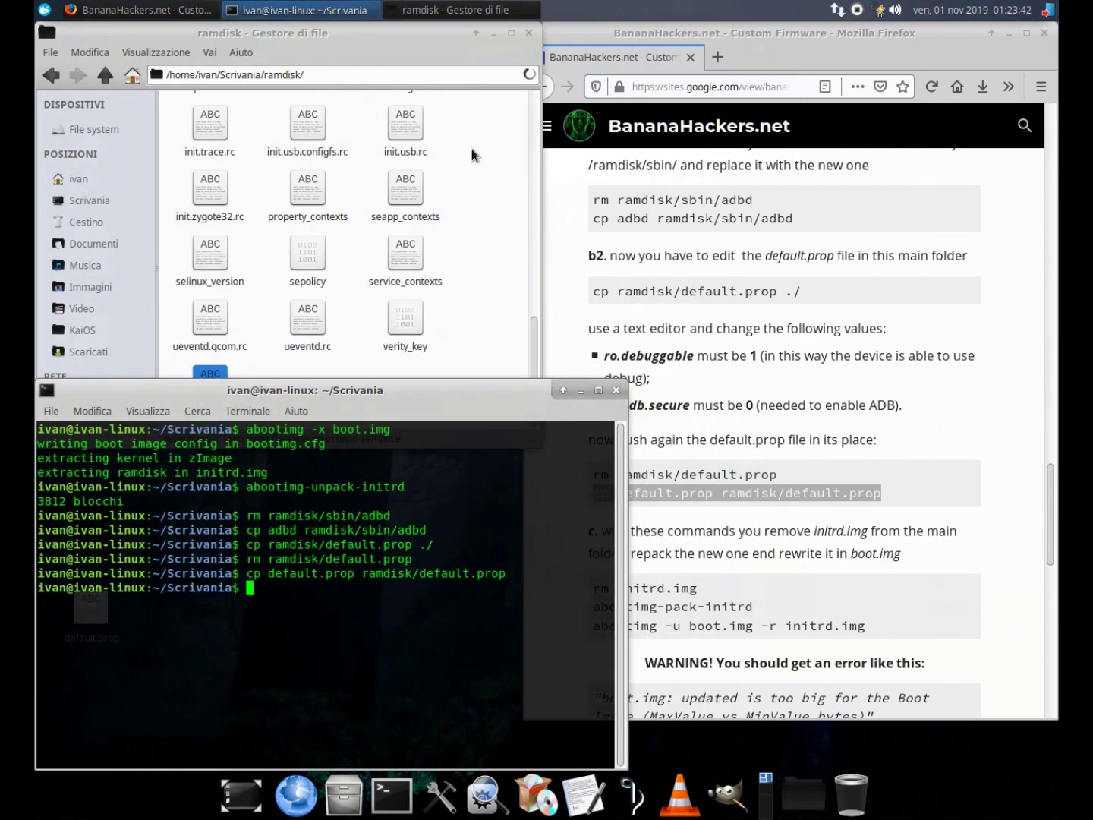
left_click(528, 34)
Step: Delete the old initrd.img by running 'rm initrd.img'
left_click(811, 501)
scroll(810, 502, "down", 3)
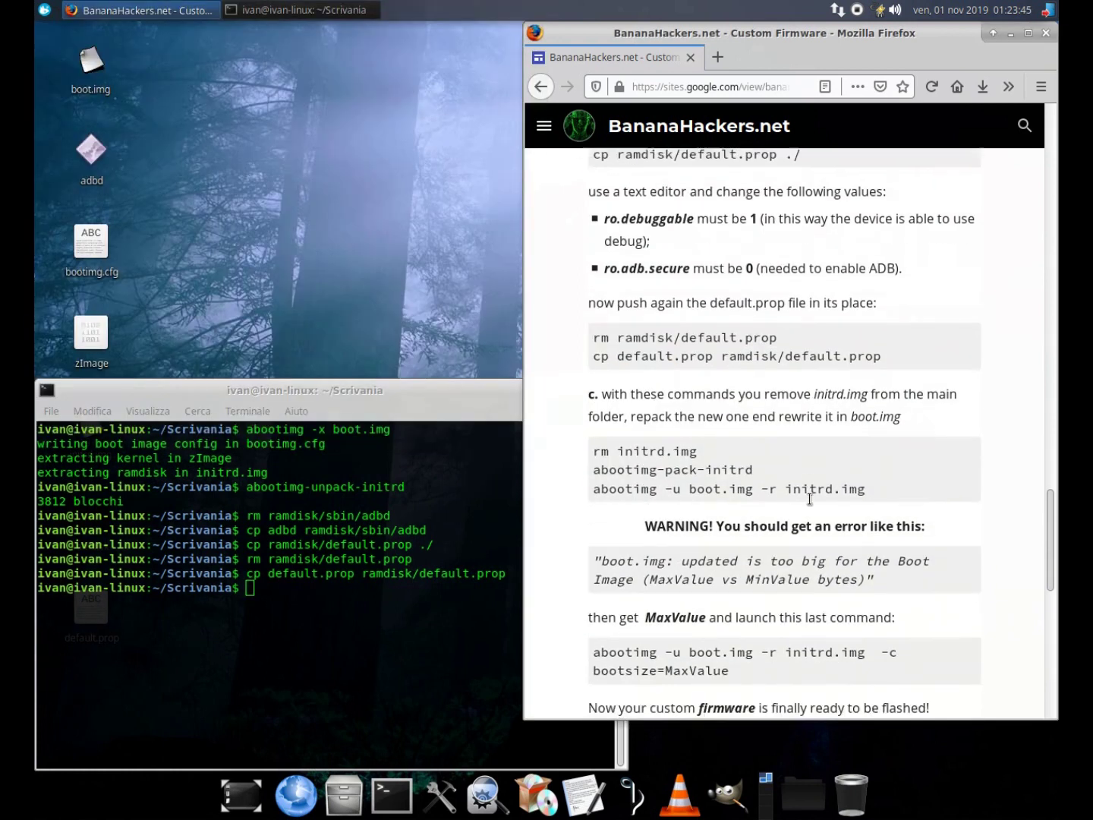
scroll(805, 489, "down", 1)
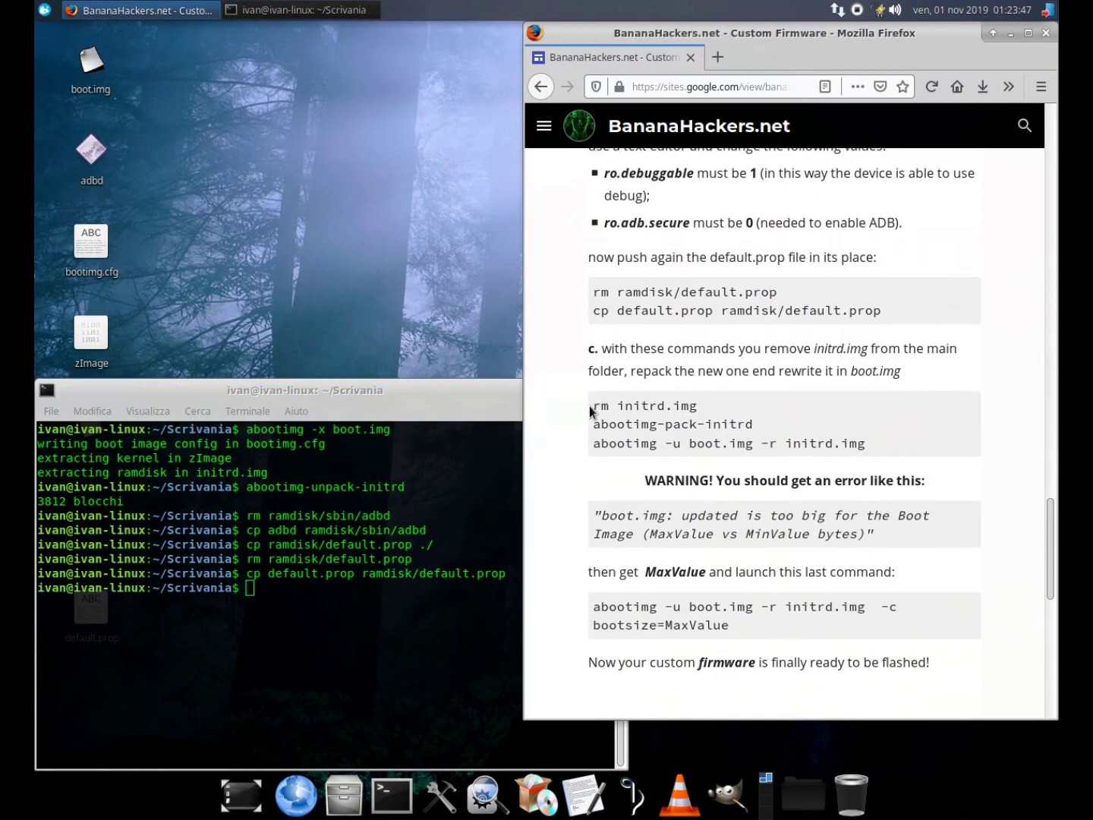
left_click_drag(612, 406, 700, 406)
right_click(699, 406)
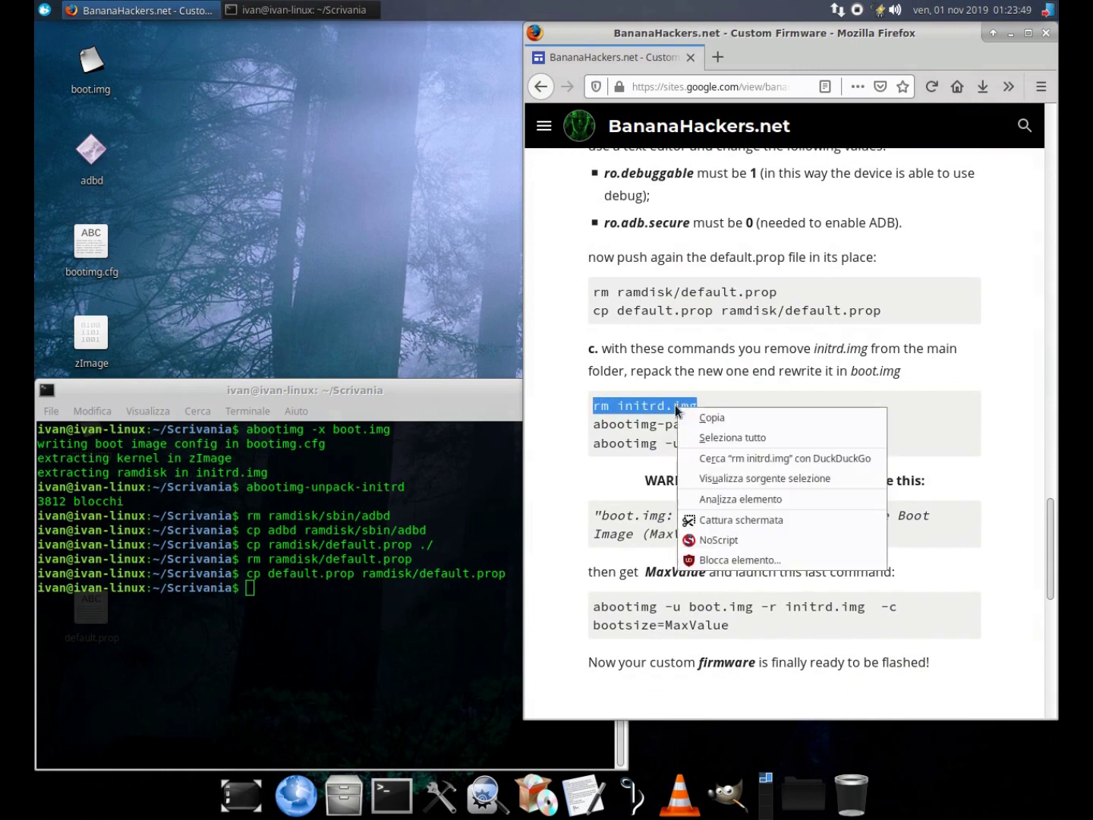
left_click(713, 415)
right_click(361, 473)
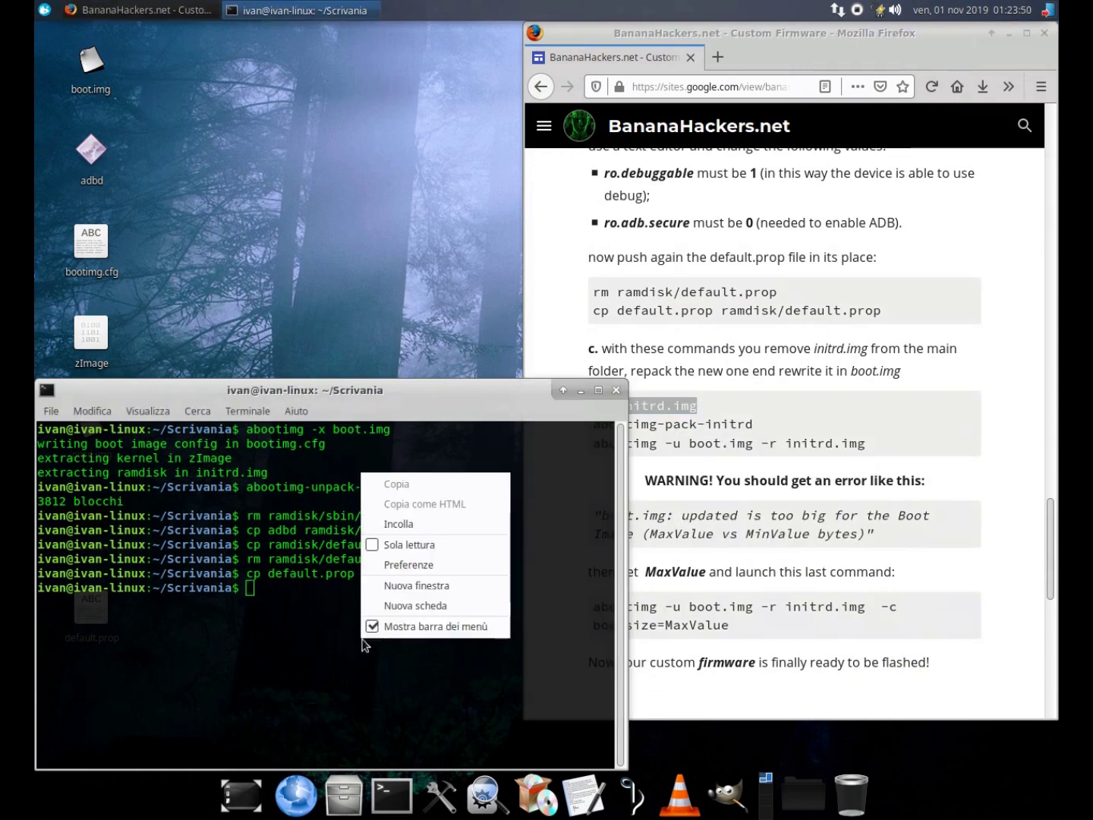
left_click(426, 527)
key("Return")
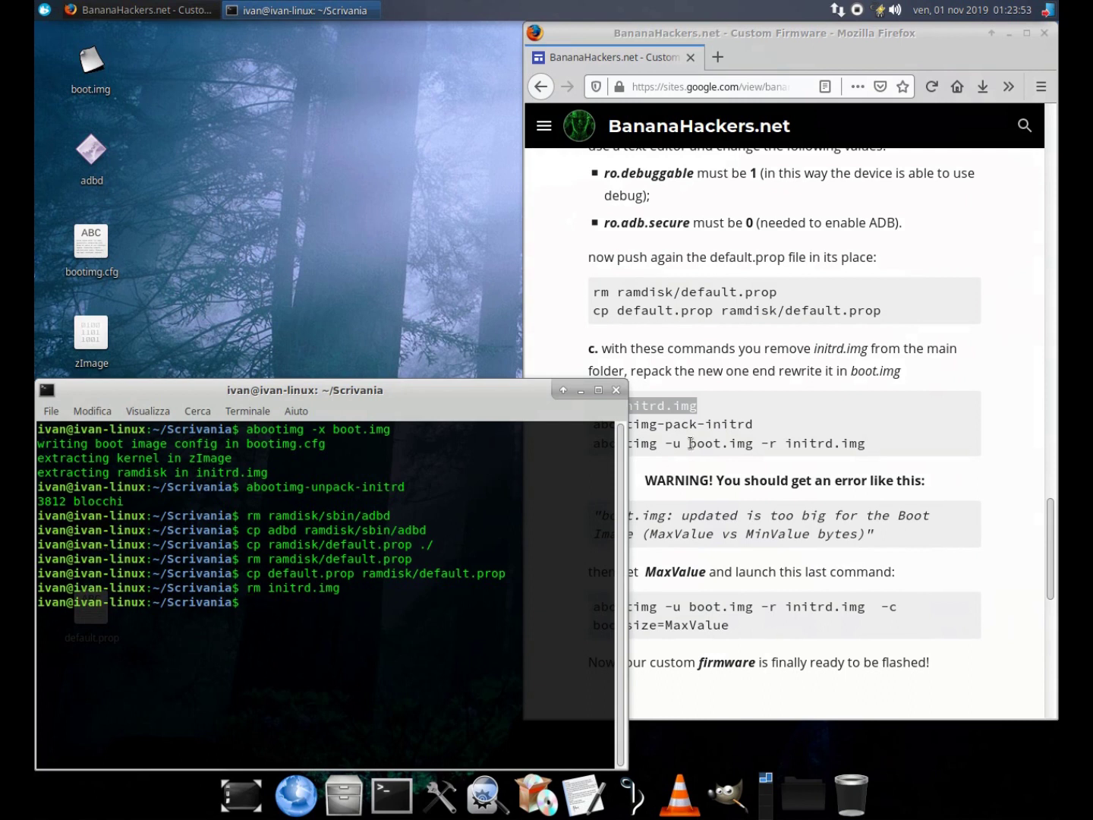
Step: Repack the ramdisk into initrd.img with 'abootimg-pack-initrd'
left_click(692, 422)
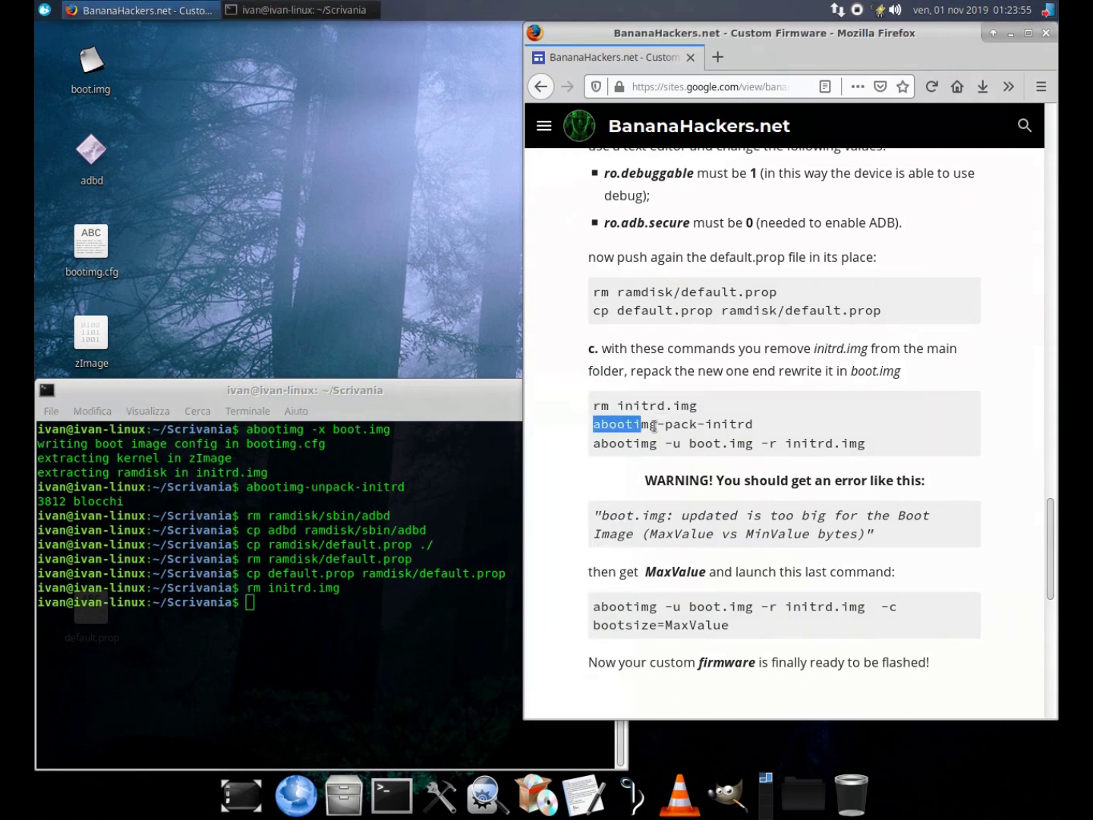
left_click_drag(596, 425, 753, 425)
right_click(754, 425)
left_click(757, 437)
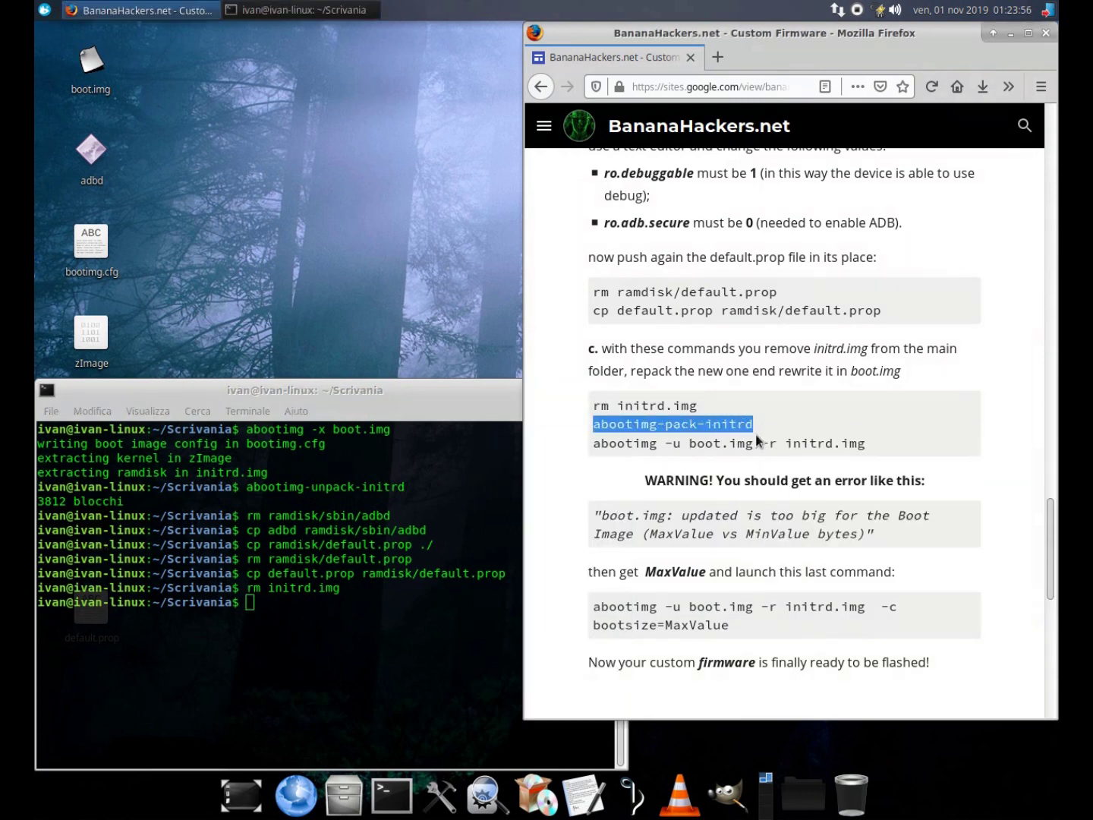
right_click(335, 654)
left_click(408, 537)
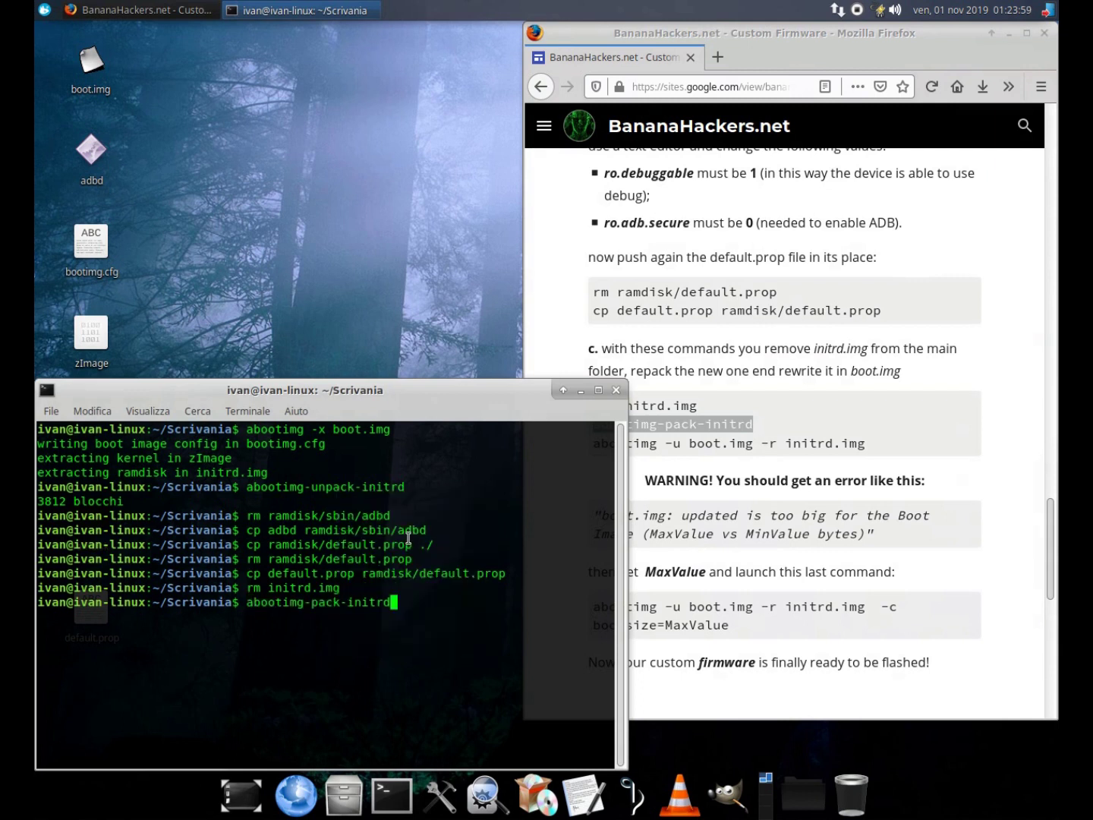
left_click_drag(342, 382, 435, 383)
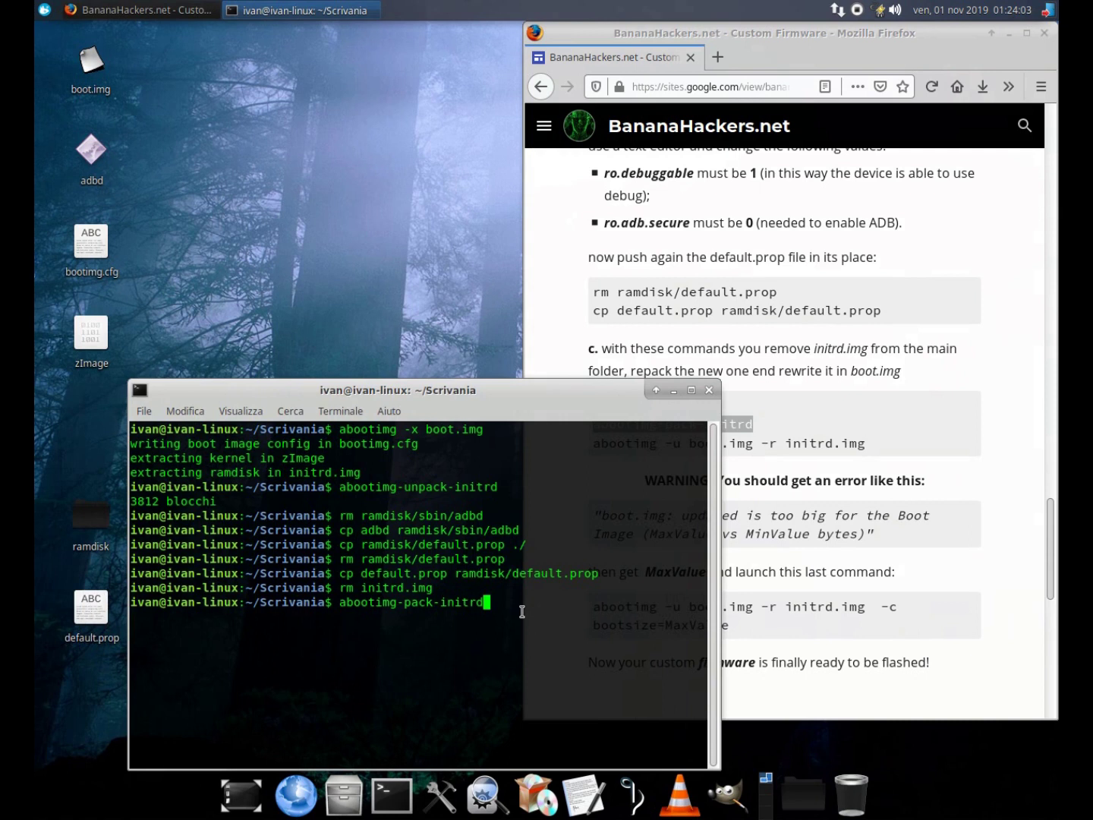
key("Return")
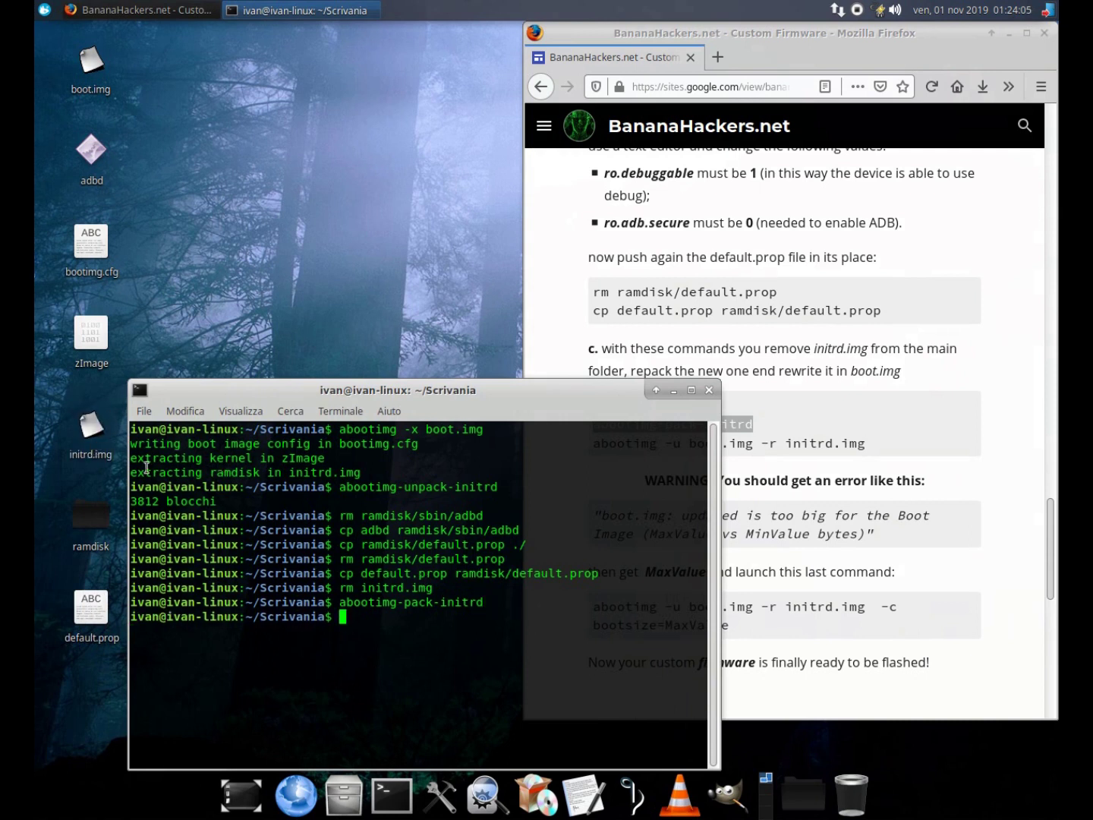
Step: Run 'abootimg -u boot.img -r initrd.img', which fails because boot.img is too big
left_click(808, 432)
left_click_drag(647, 480, 917, 480)
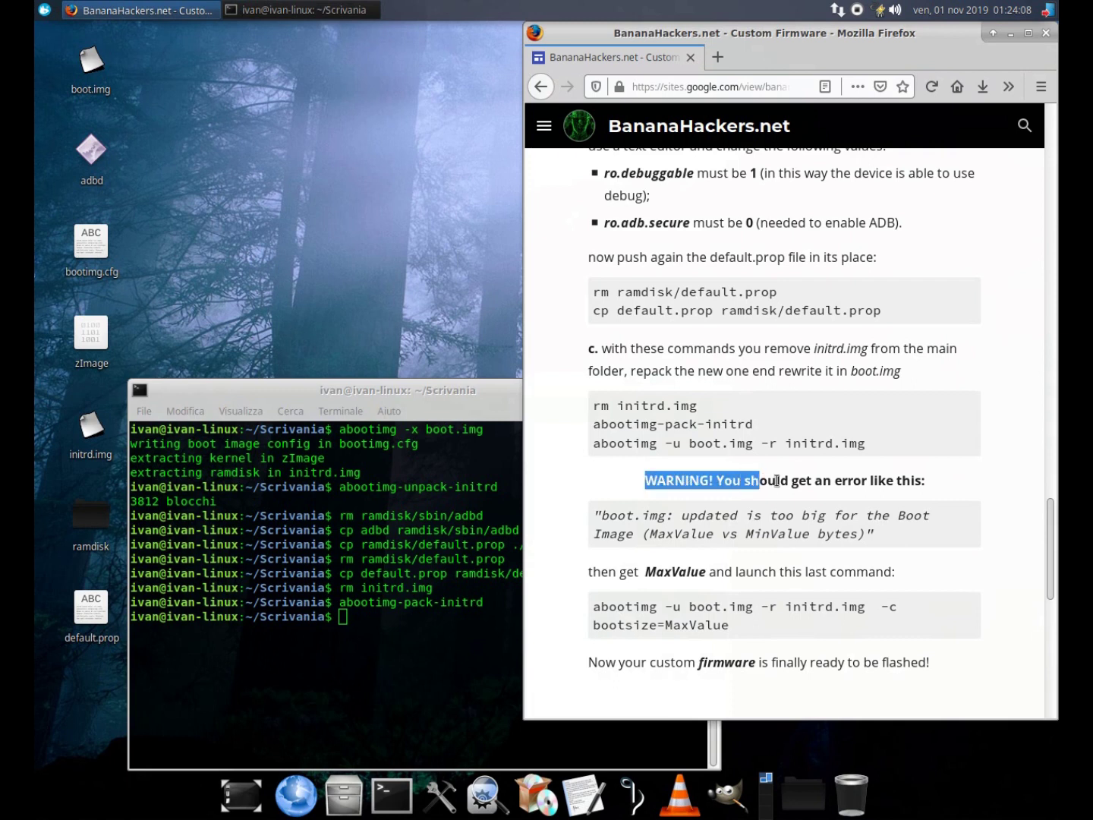
left_click(906, 466)
left_click_drag(595, 446, 866, 444)
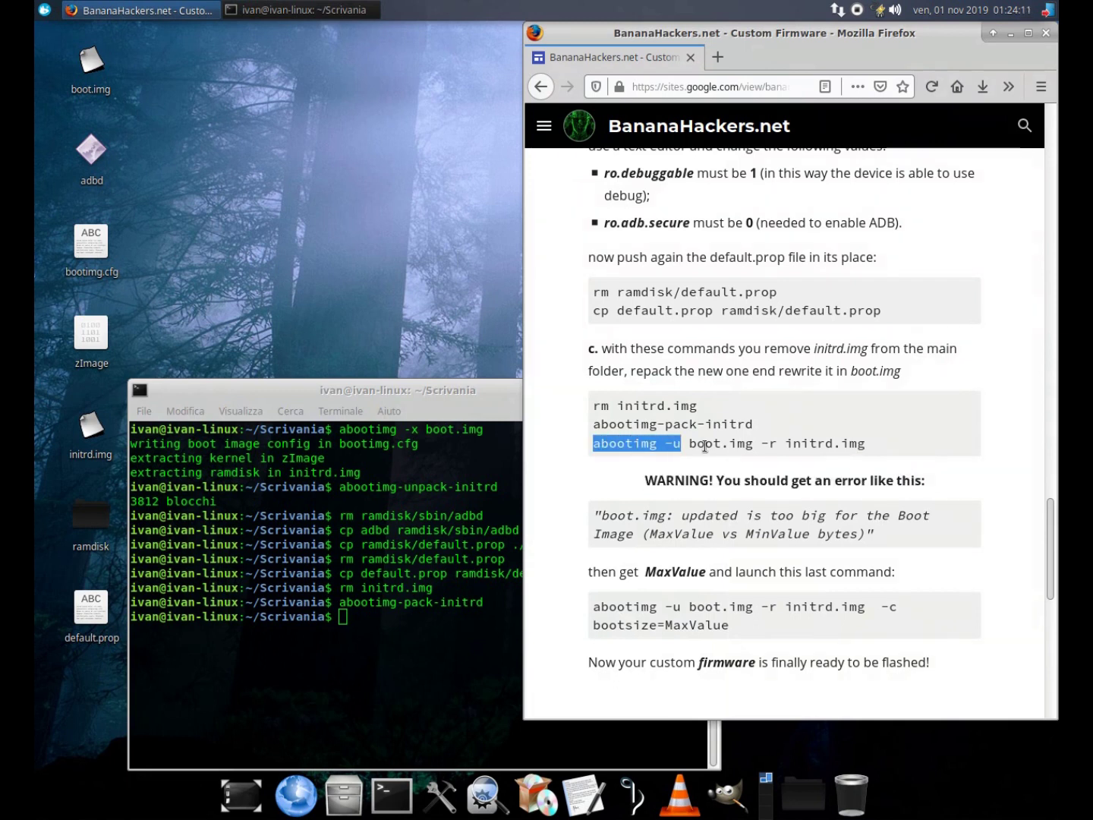
right_click(826, 443)
left_click(875, 459)
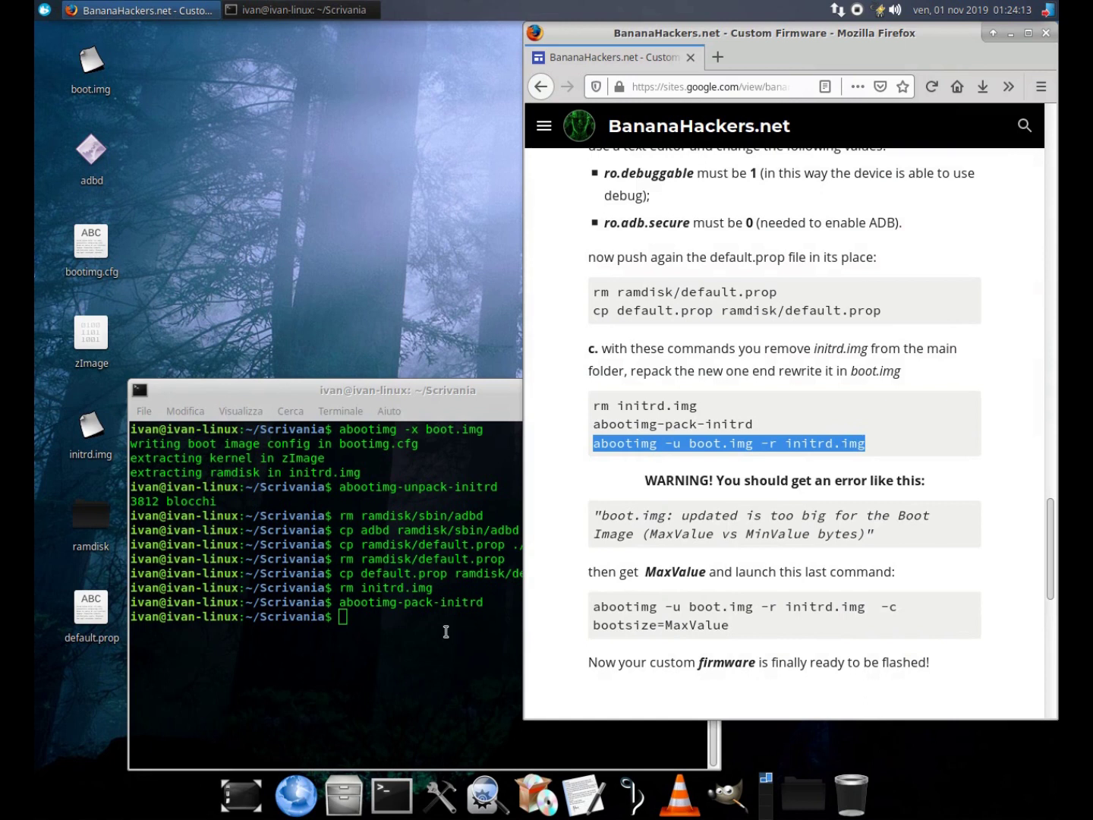
left_click(447, 632)
right_click(446, 631)
left_click(494, 517)
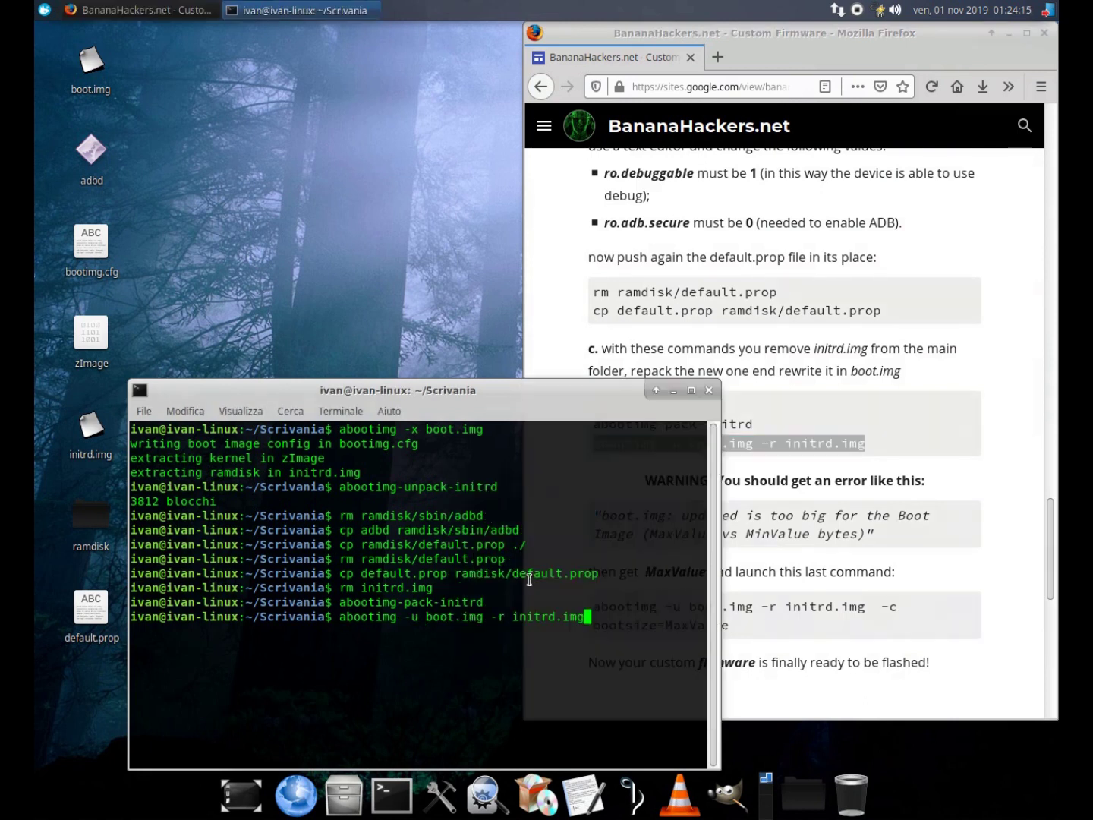
key("Return")
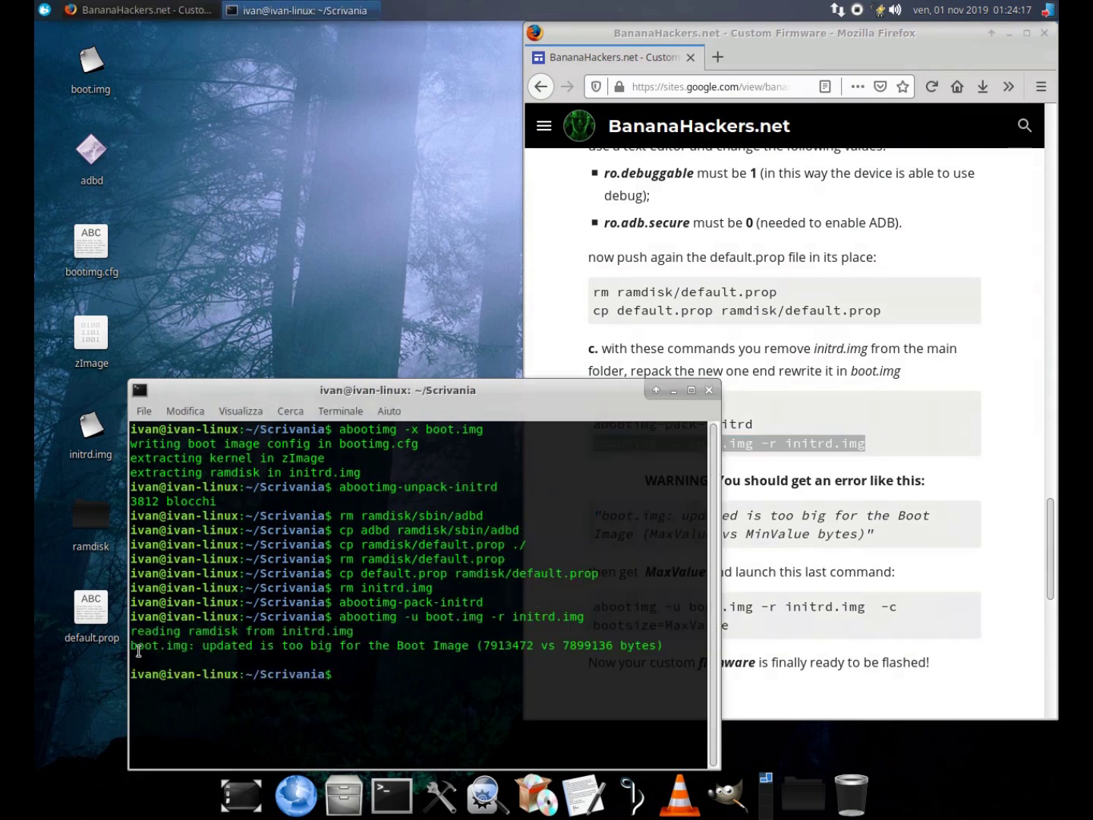
Step: Compare the terminal's too-big error with the tutorial's quoted error containing MaxValue
left_click_drag(131, 633, 662, 650)
left_click(675, 651)
left_click(754, 474)
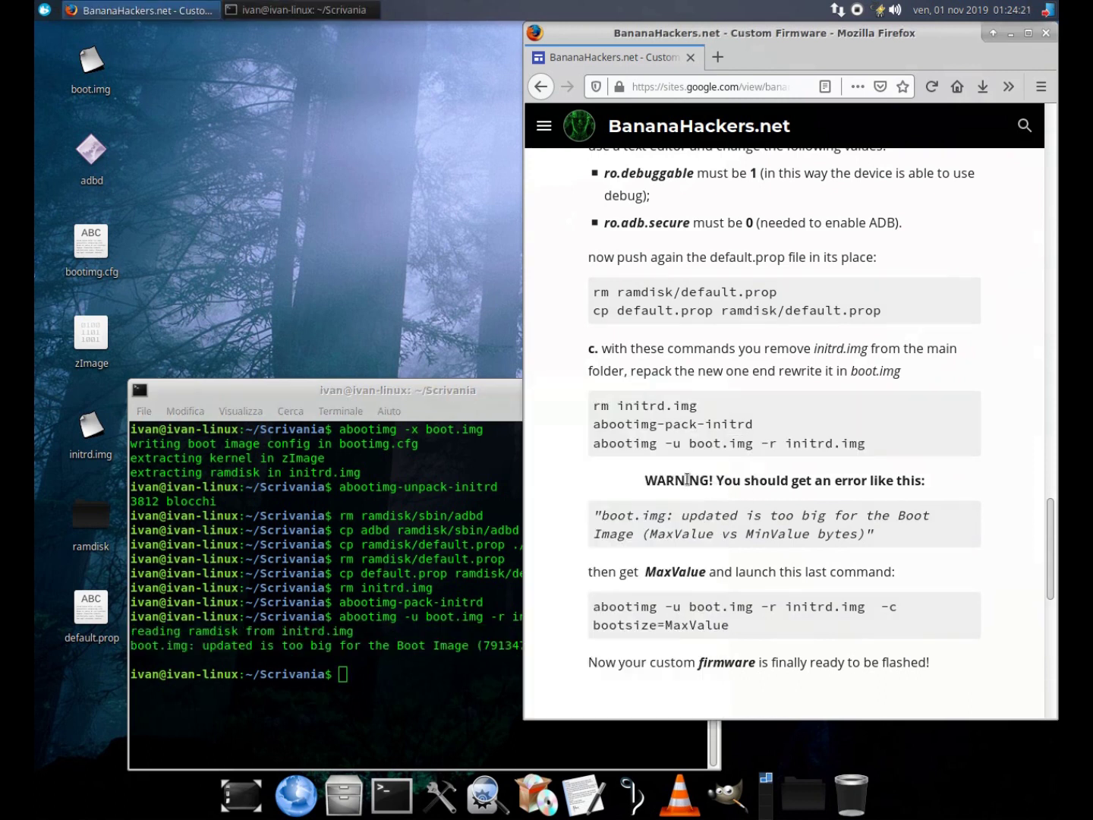
left_click_drag(647, 480, 938, 487)
left_click(952, 499)
left_click_drag(599, 513, 904, 538)
left_click(703, 534)
double_click(675, 534)
Step: Select 7913472 in the terminal error as the MaxValue, then return to the guide
left_click(433, 670)
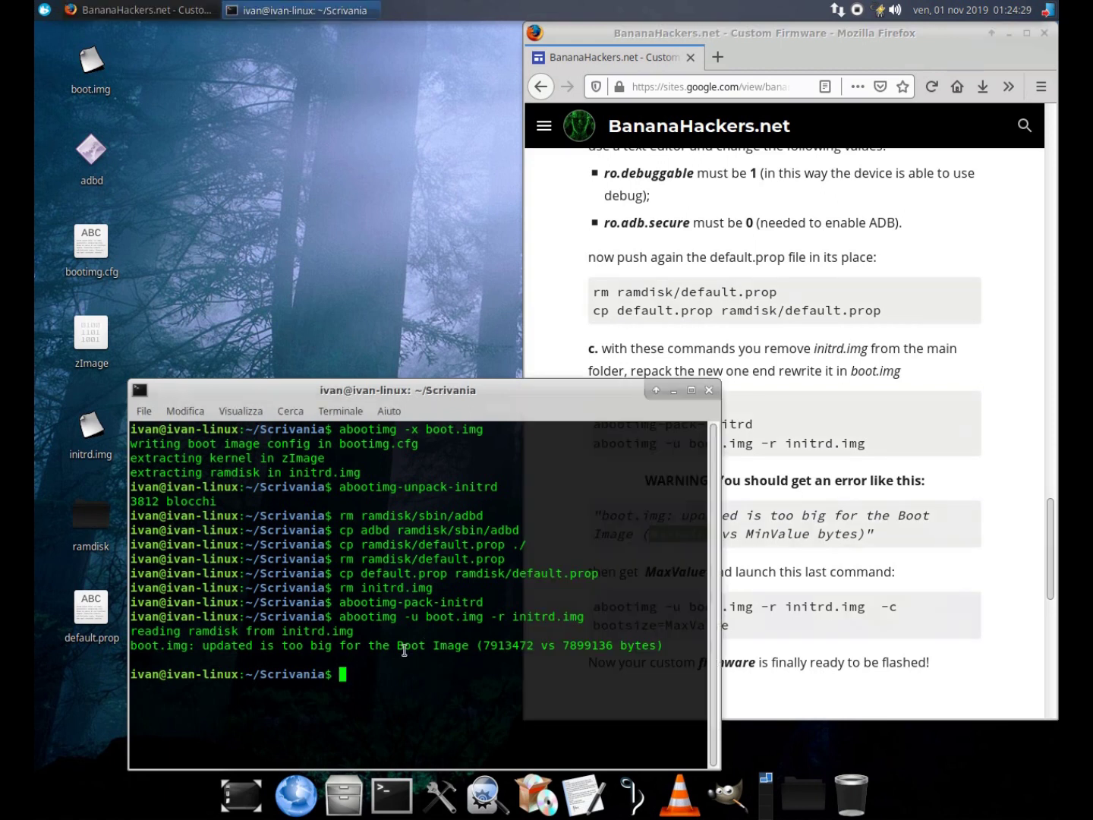
left_click_drag(130, 646, 660, 647)
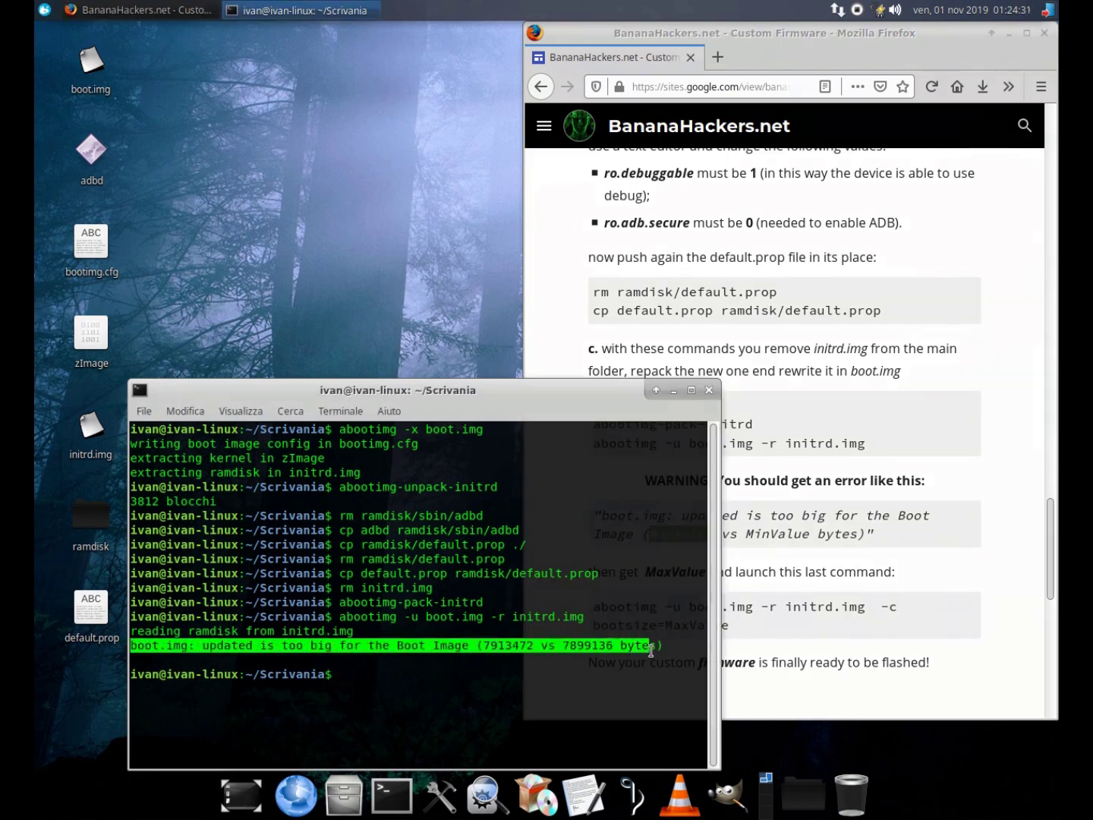
left_click(507, 643)
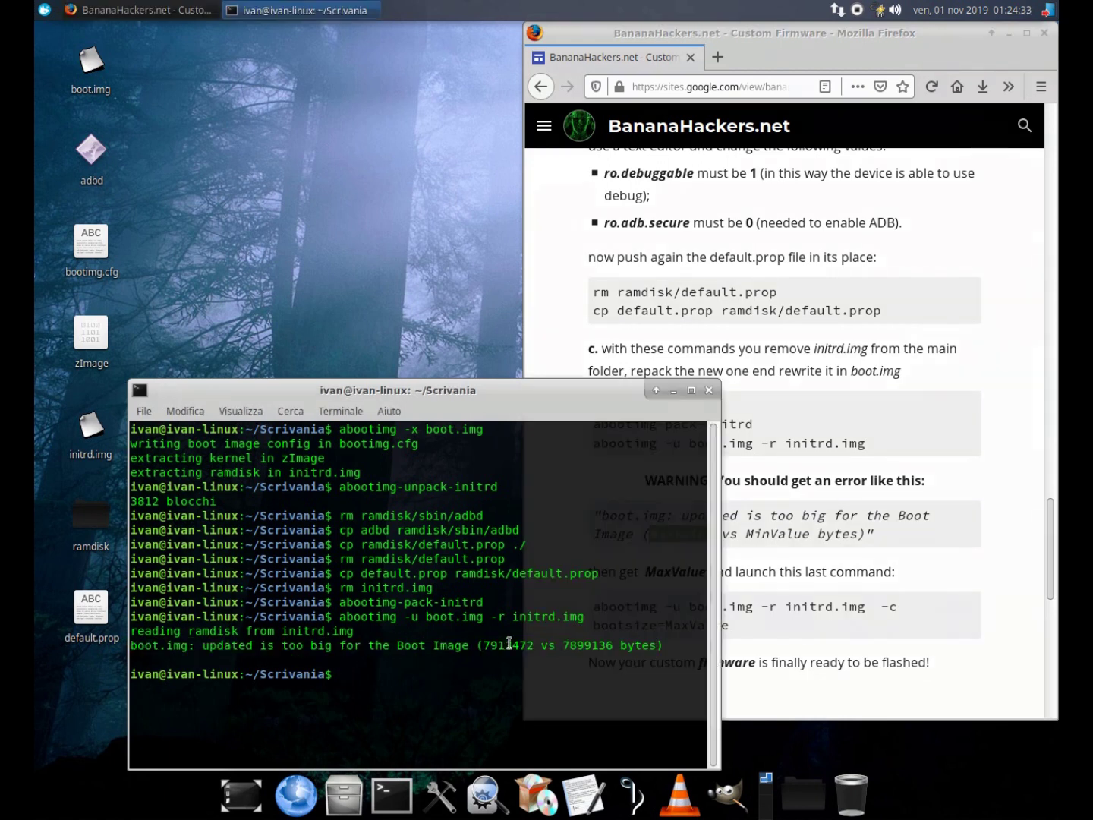
double_click(510, 646)
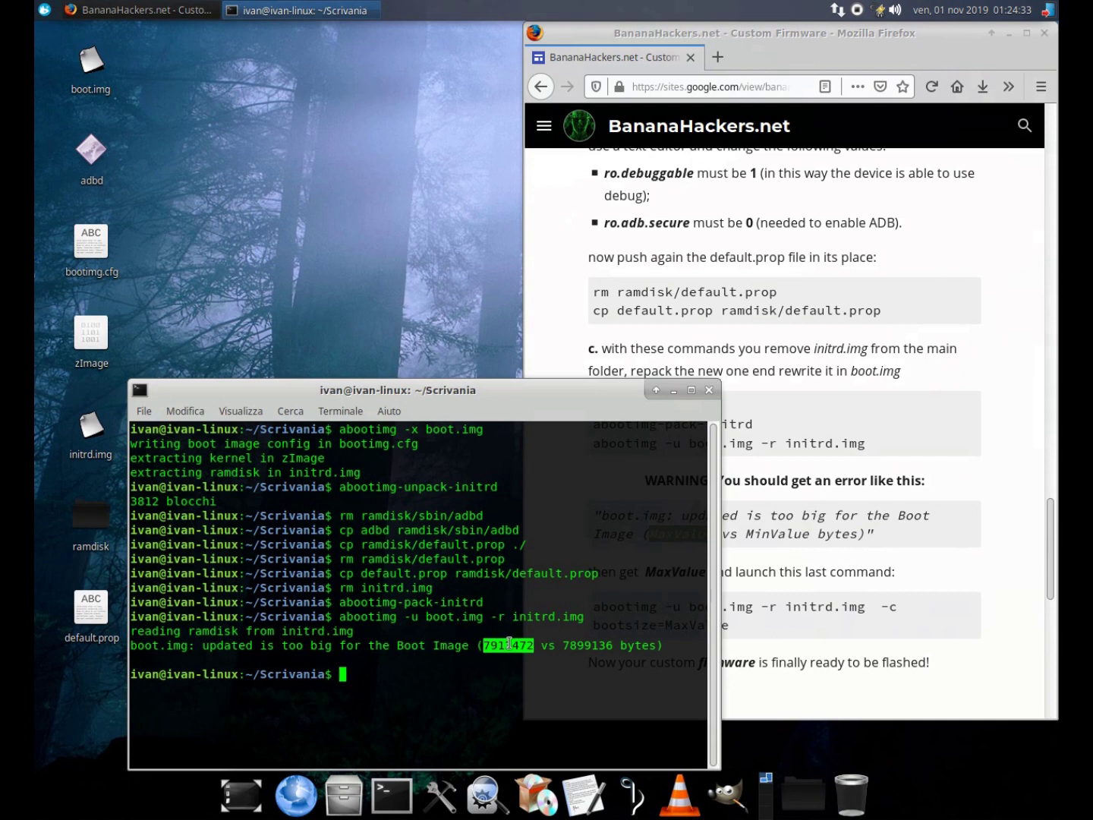
left_click(752, 528)
scroll(695, 532, "down", 3)
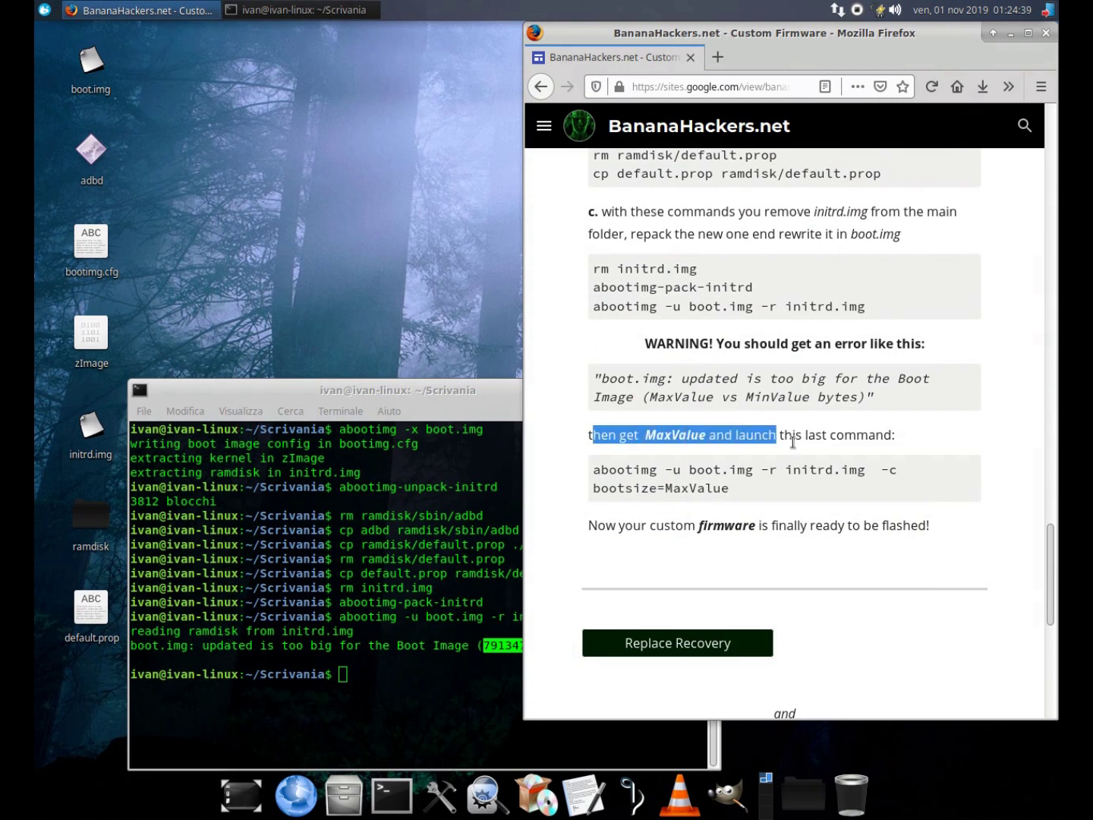
Step: Paste the final 'abootimg -u boot.img -r initrd.img -c bootsize=MaxValue' command and erase MaxValue
left_click_drag(591, 438, 913, 445)
left_click(913, 445)
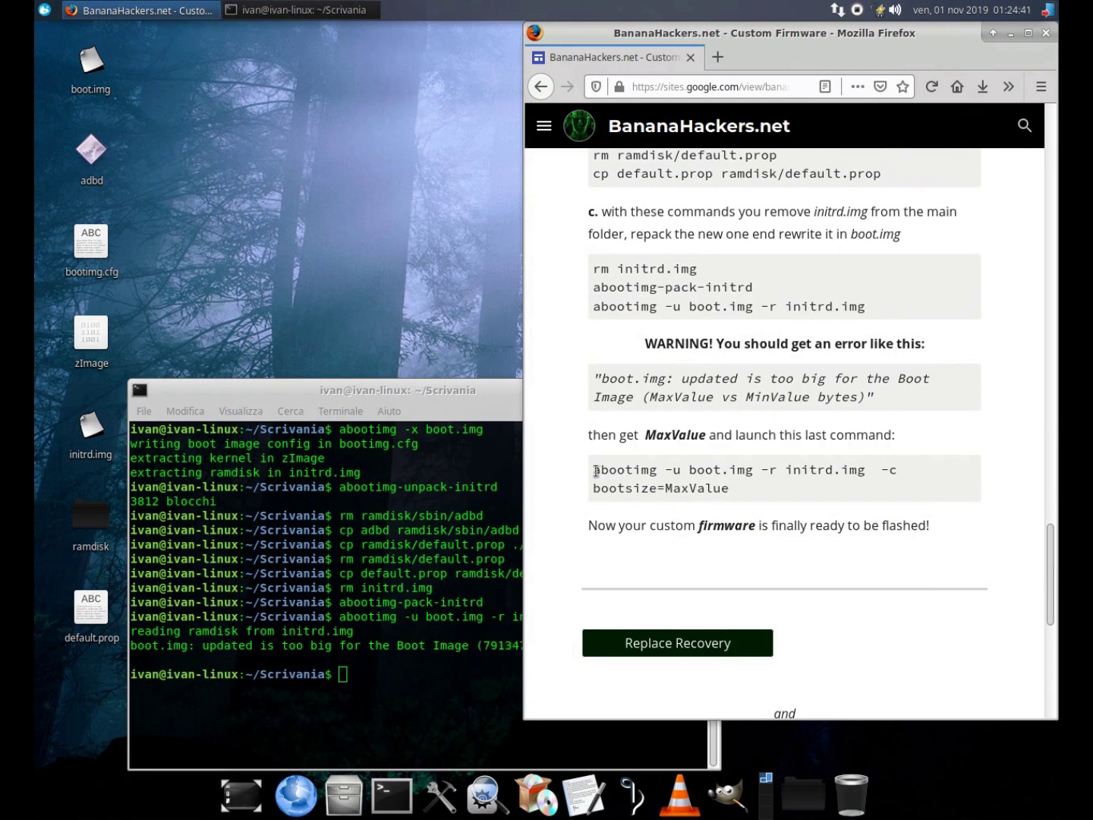
left_click_drag(595, 471, 716, 493)
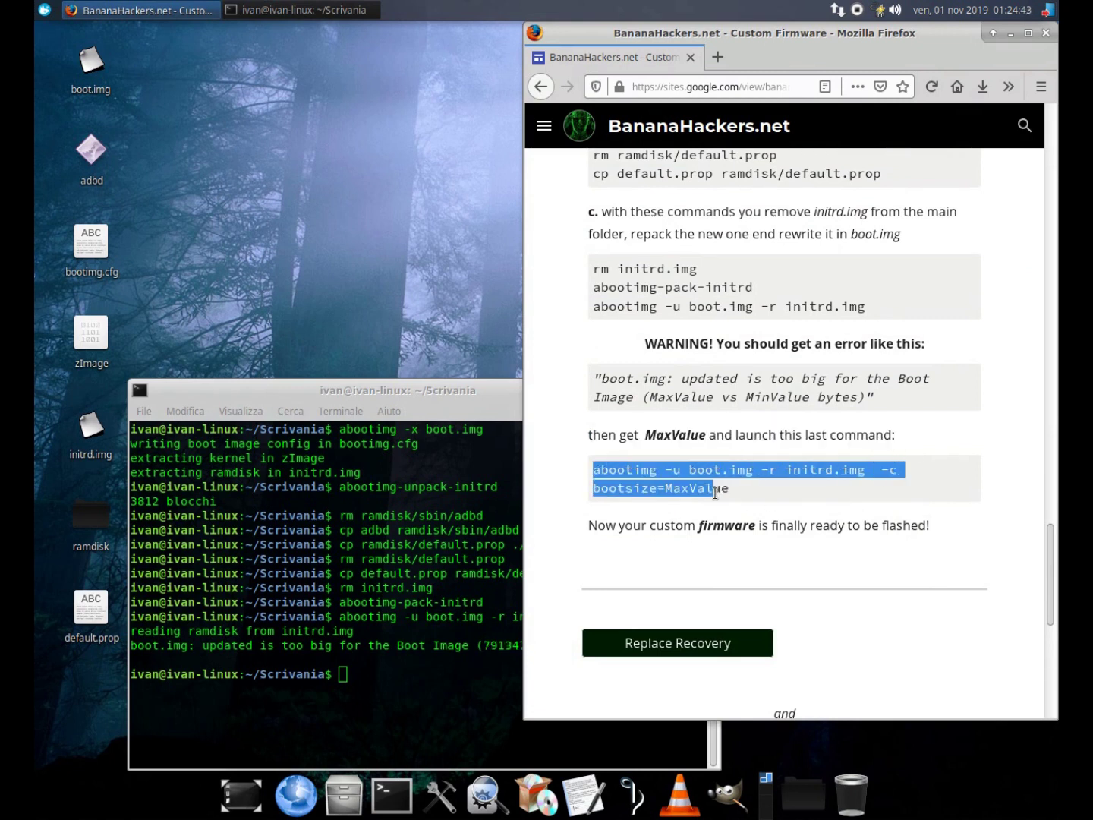
left_click_drag(715, 494, 729, 489)
right_click(721, 489)
left_click(733, 503)
left_click(438, 704)
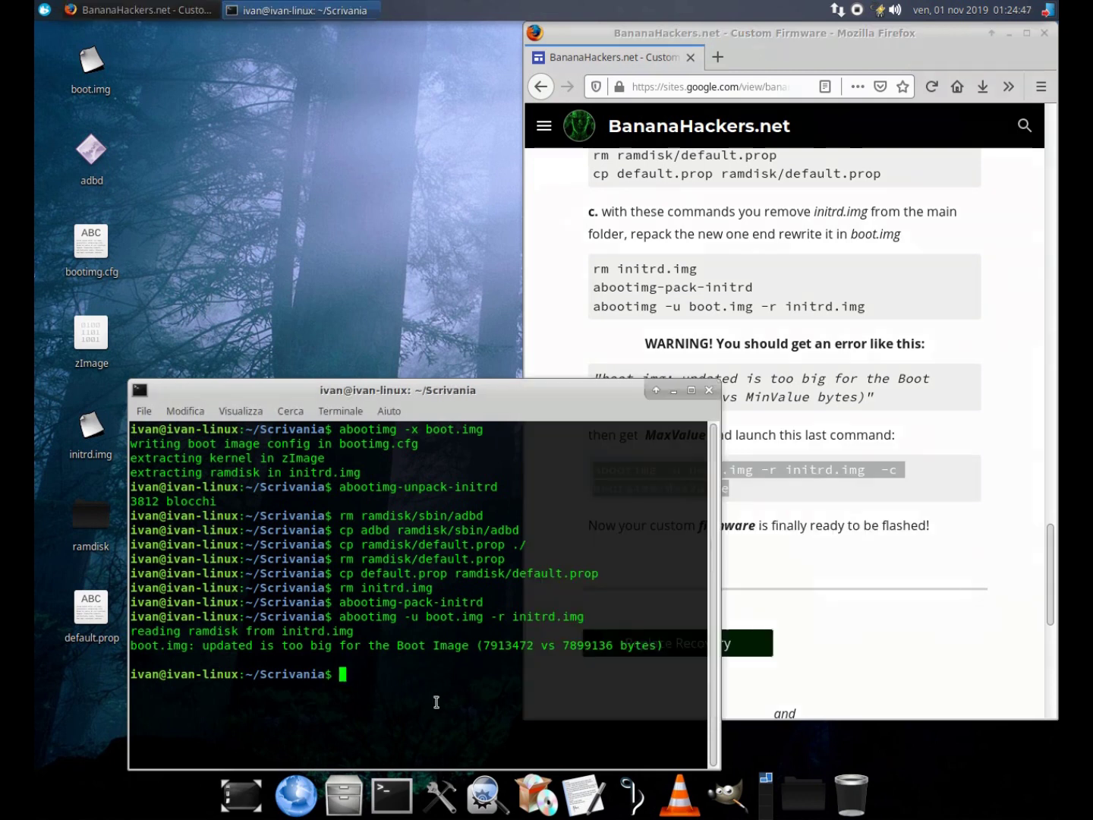
right_click(436, 705)
left_click(481, 587)
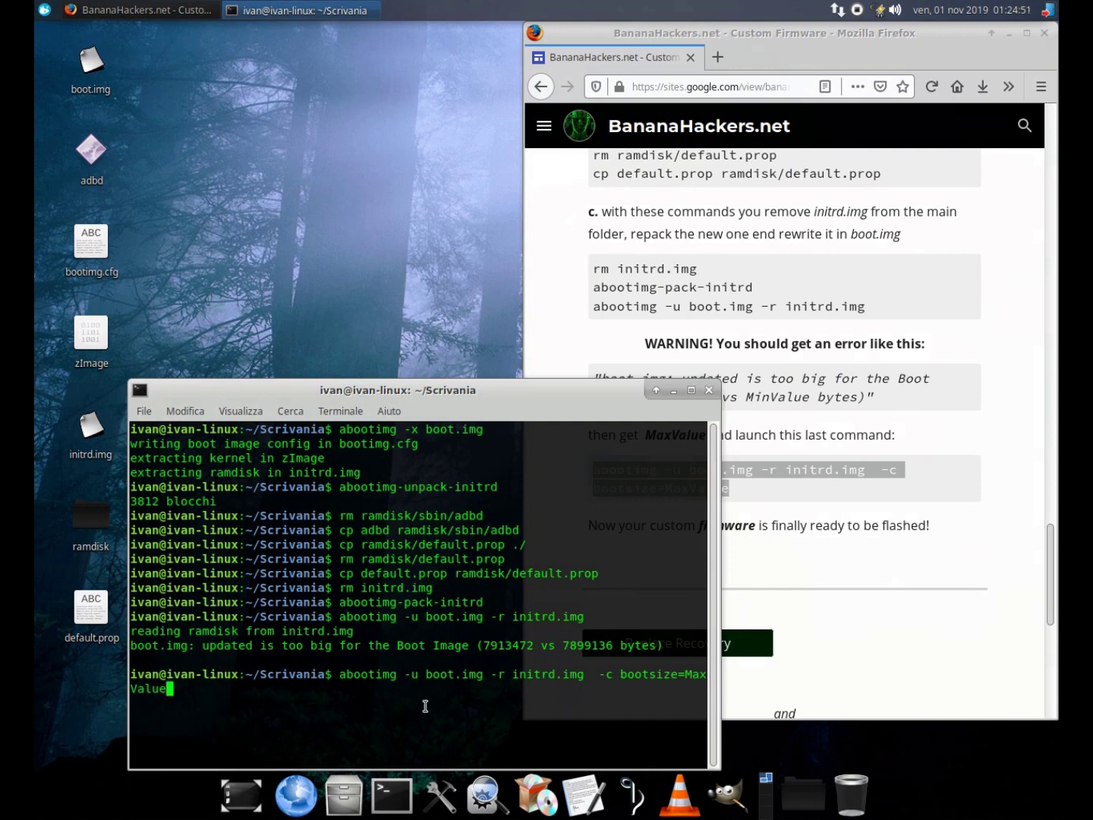
key("BackSpace")
key("BackSpace")
key("BackSpace")
key("BackSpace")
key("BackSpace")
key("BackSpace")
key("BackSpace")
key("BackSpace")
Step: Fill in bootsize=7913472 and run the command to write boot.img
left_click_drag(485, 647, 535, 649)
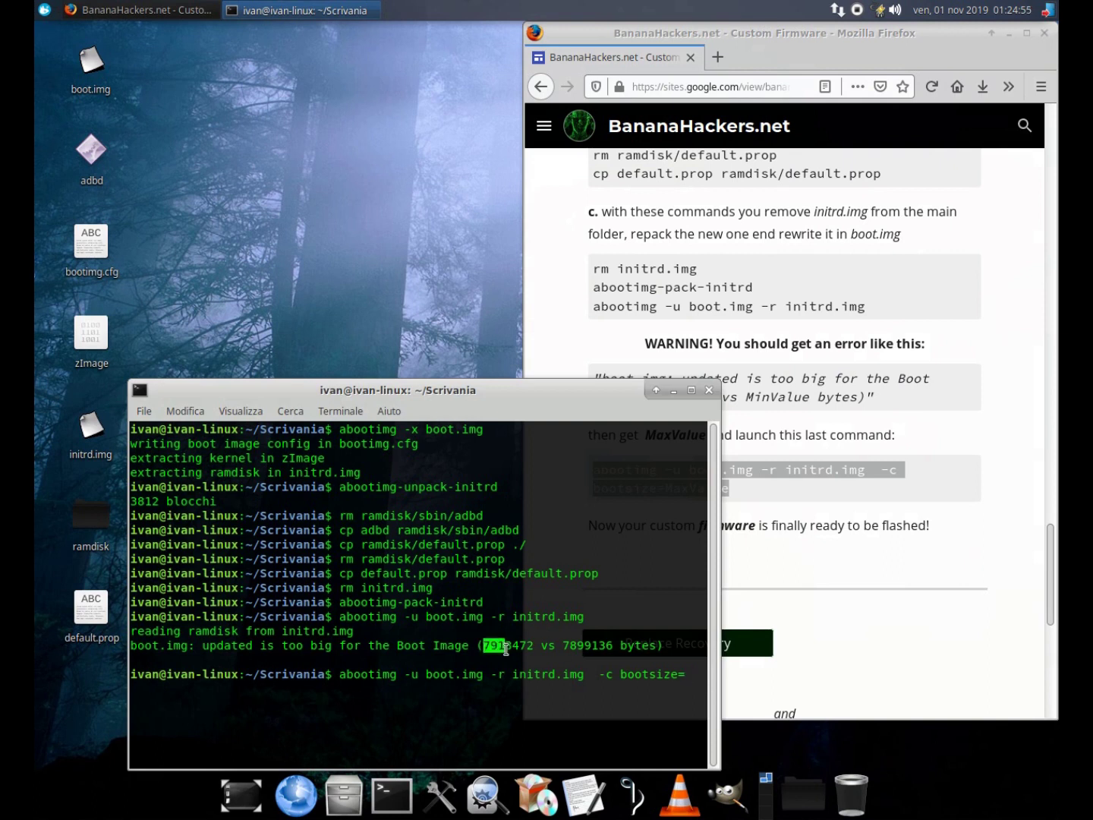
right_click(538, 654)
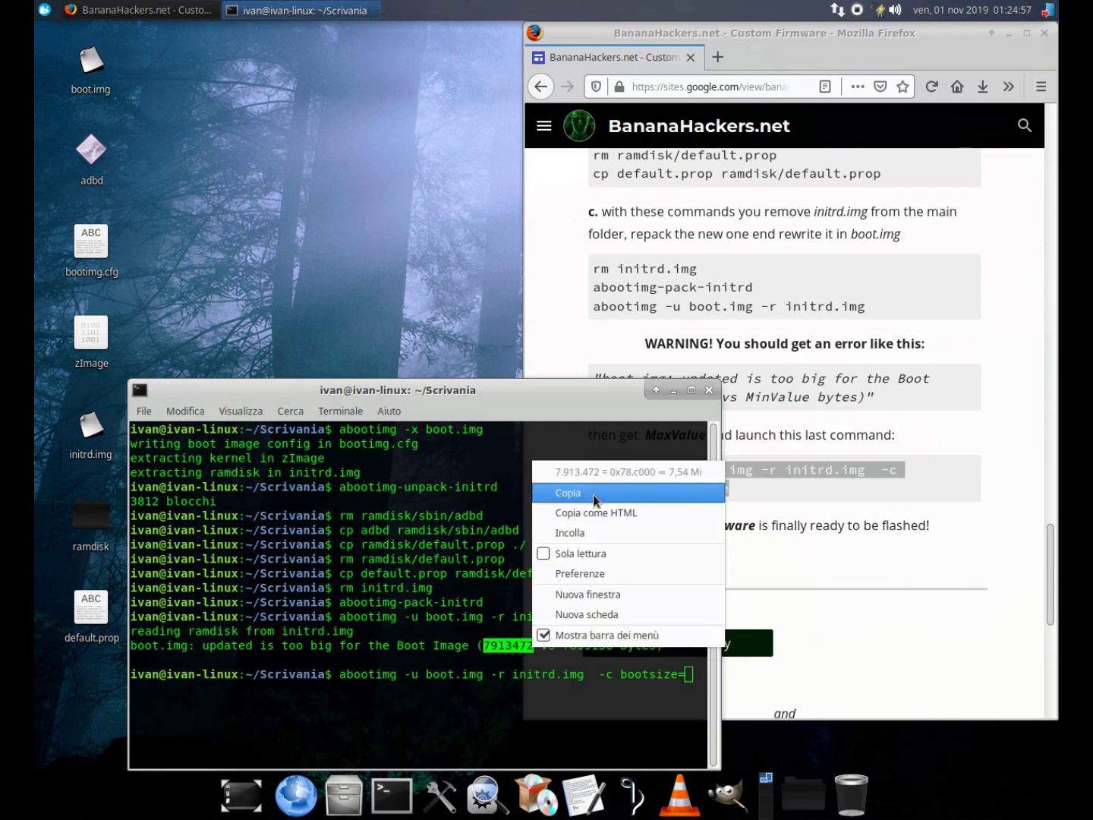
left_click(568, 492)
left_click(693, 691)
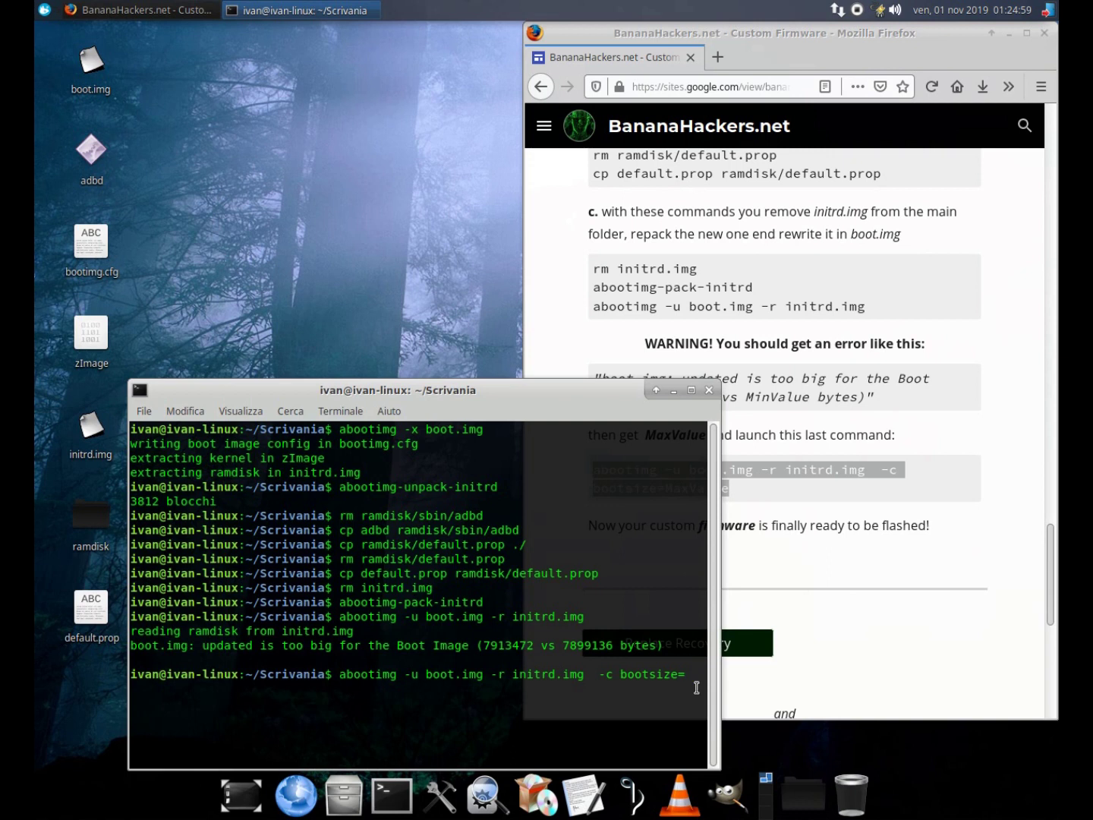
right_click(697, 688)
left_click(728, 575)
key("Return")
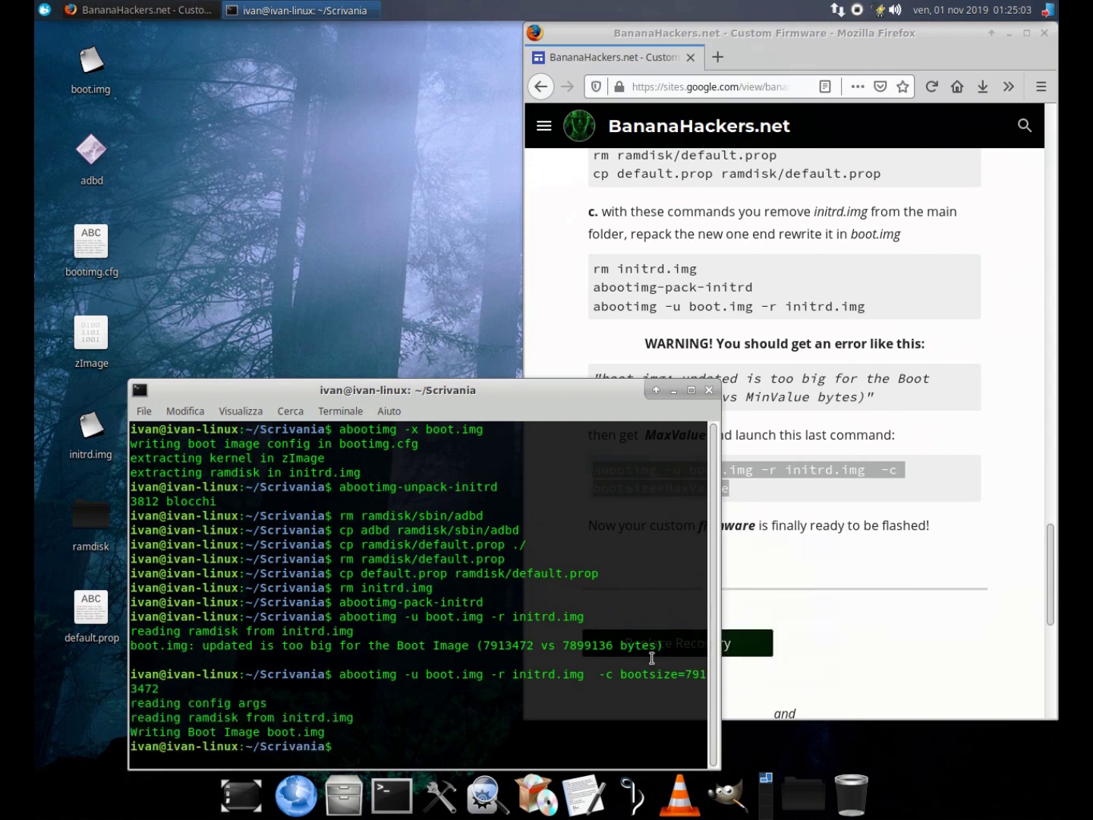
Step: Check the terminal output ends with 'Writing Boot Image boot.img'
mouse_move(133, 702)
left_mouse_down()
mouse_move(138, 717)
mouse_move(354, 718)
left_mouse_up()
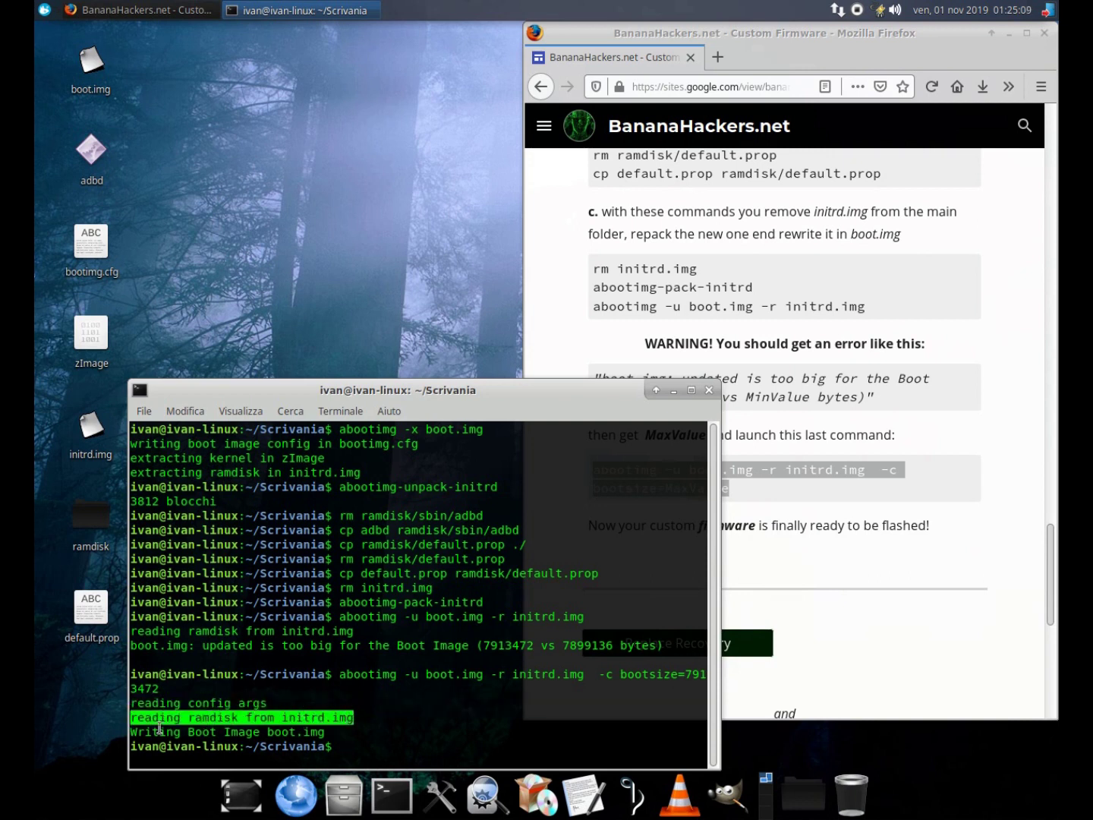
left_click(134, 728)
left_click_drag(140, 731, 337, 727)
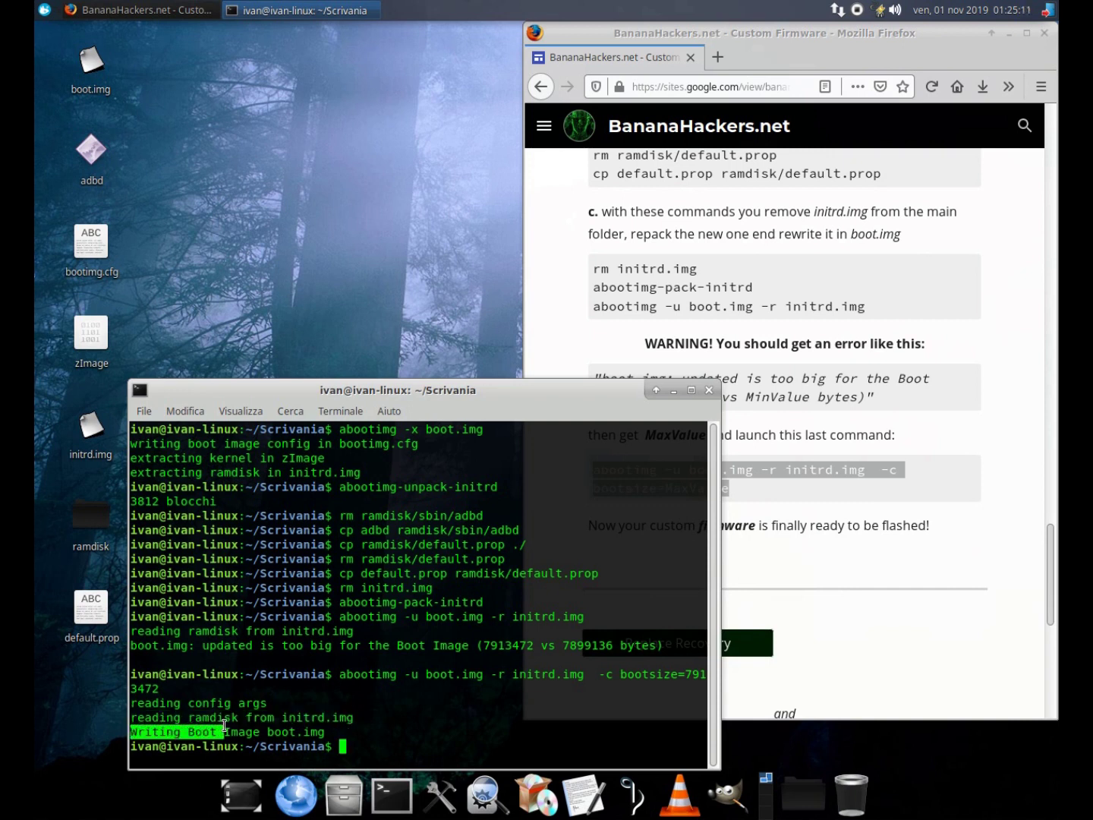
left_click(368, 751)
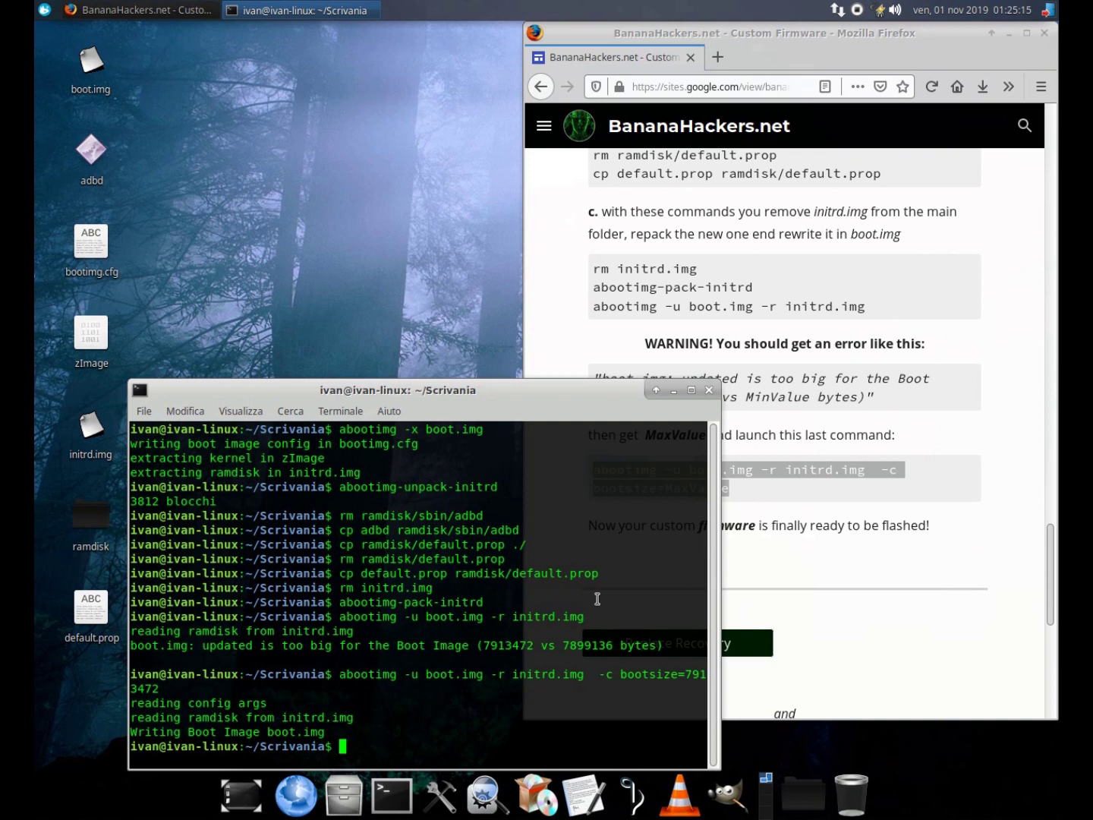
Step: Read the guide's firmware-ready sentence and go to the BananaHackers home page
left_click(815, 433)
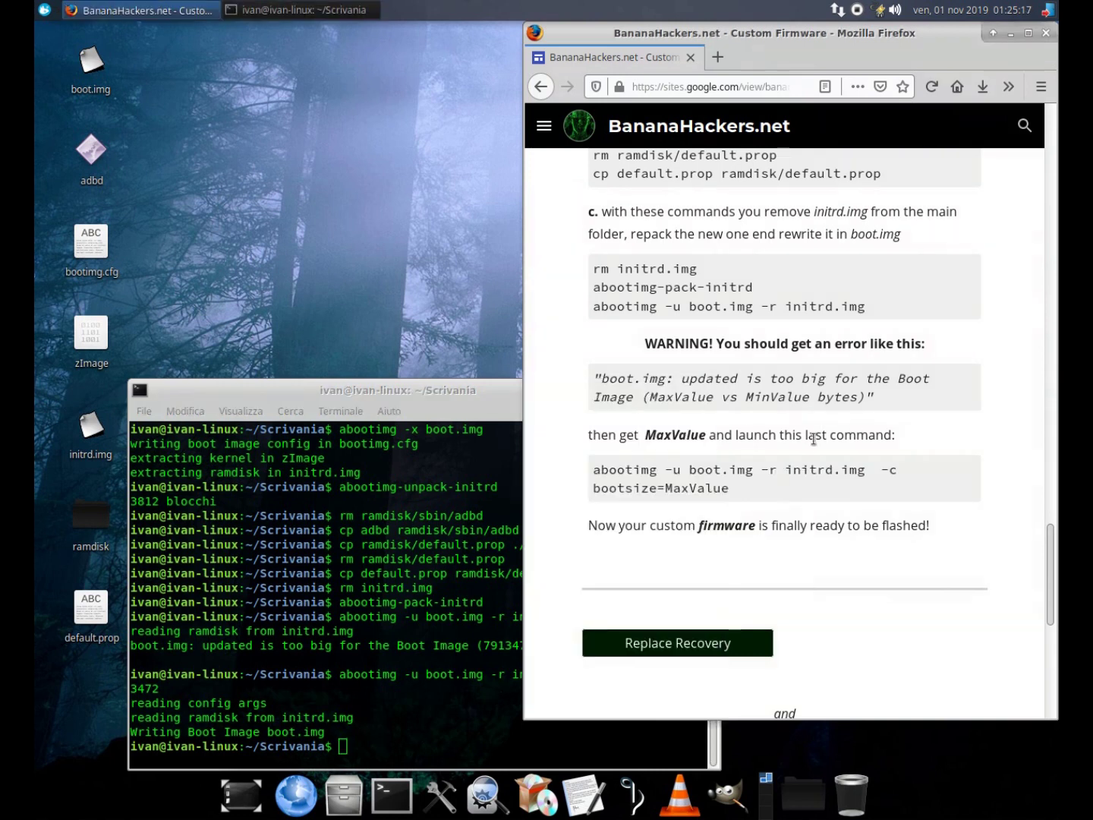
left_click_drag(590, 522, 922, 528)
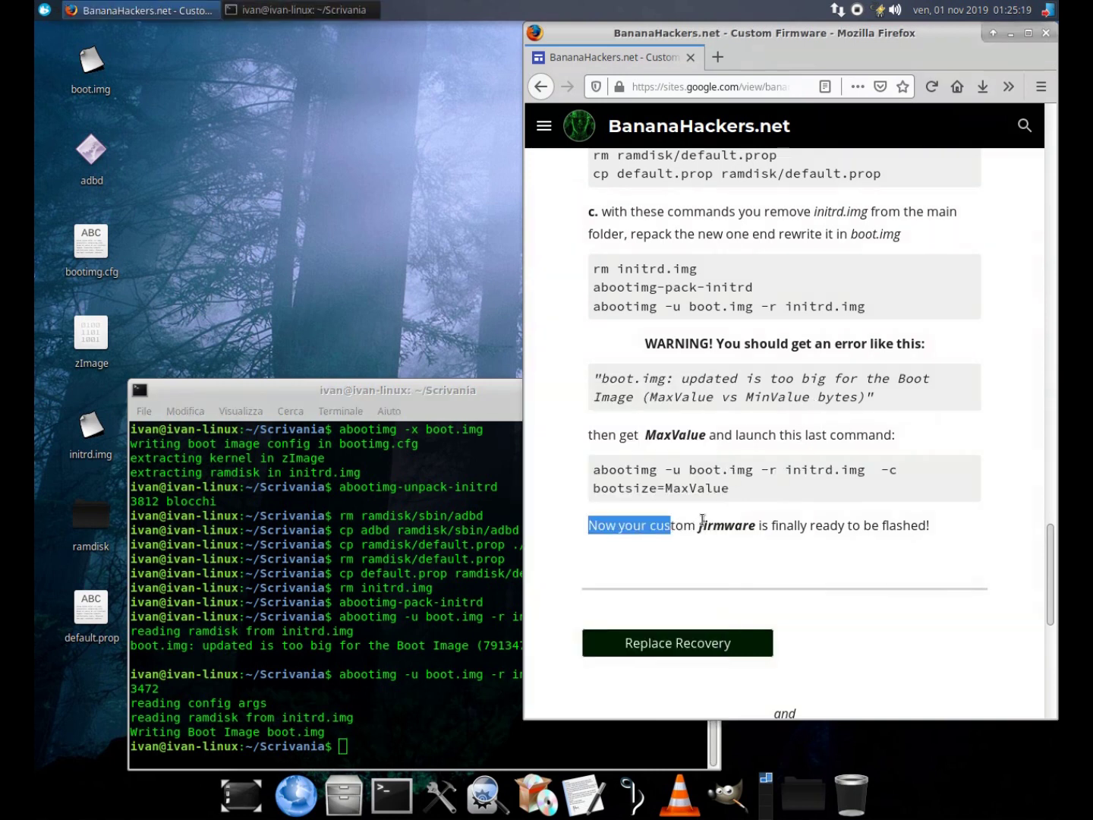
left_click(950, 530)
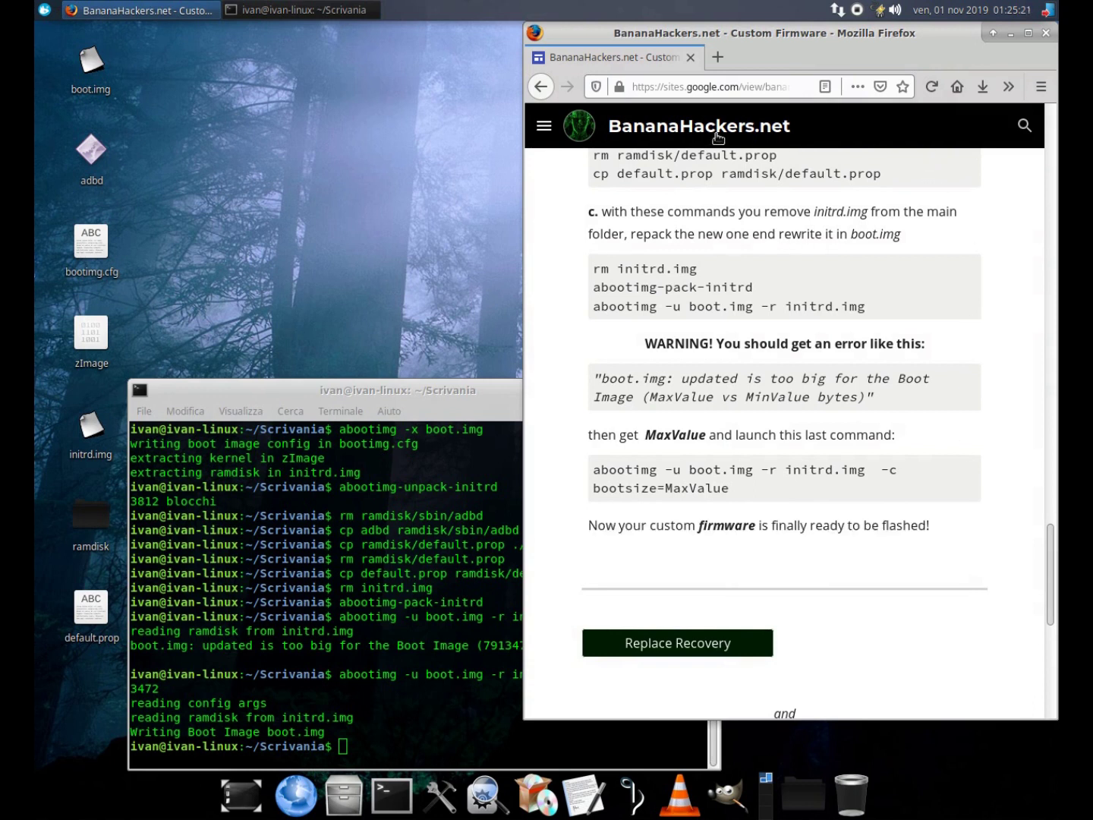
left_click(681, 130)
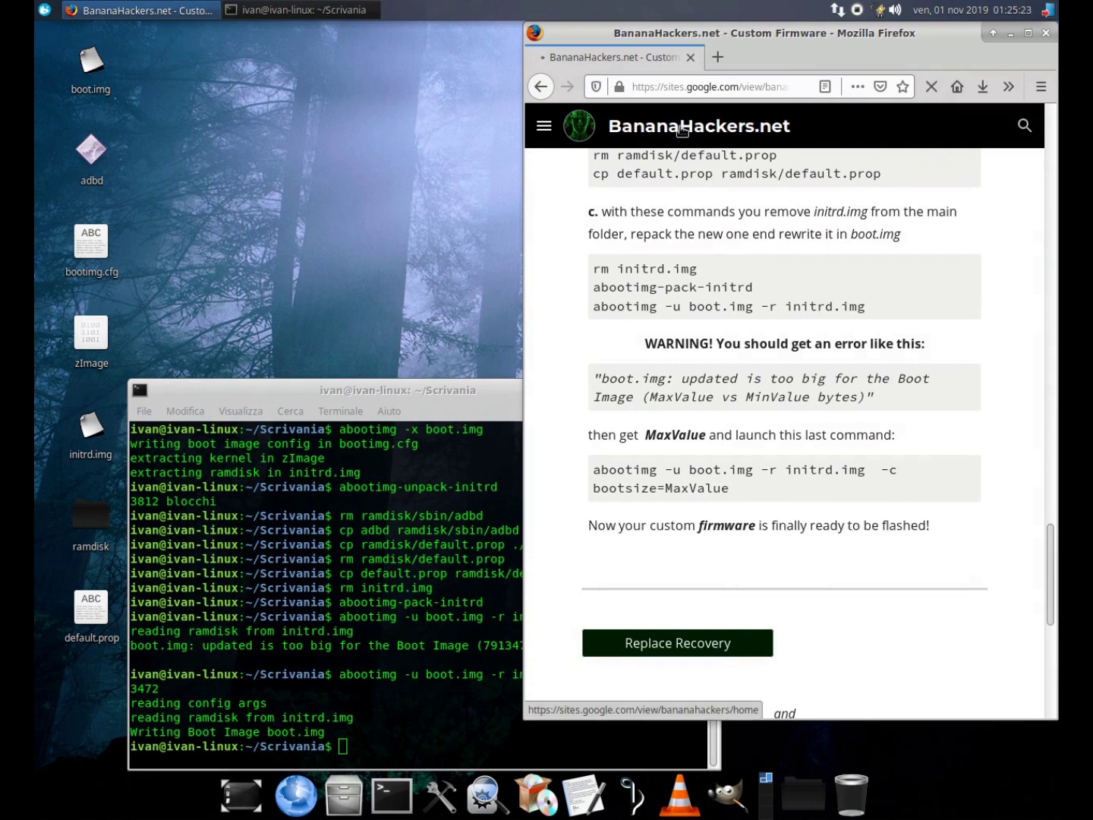